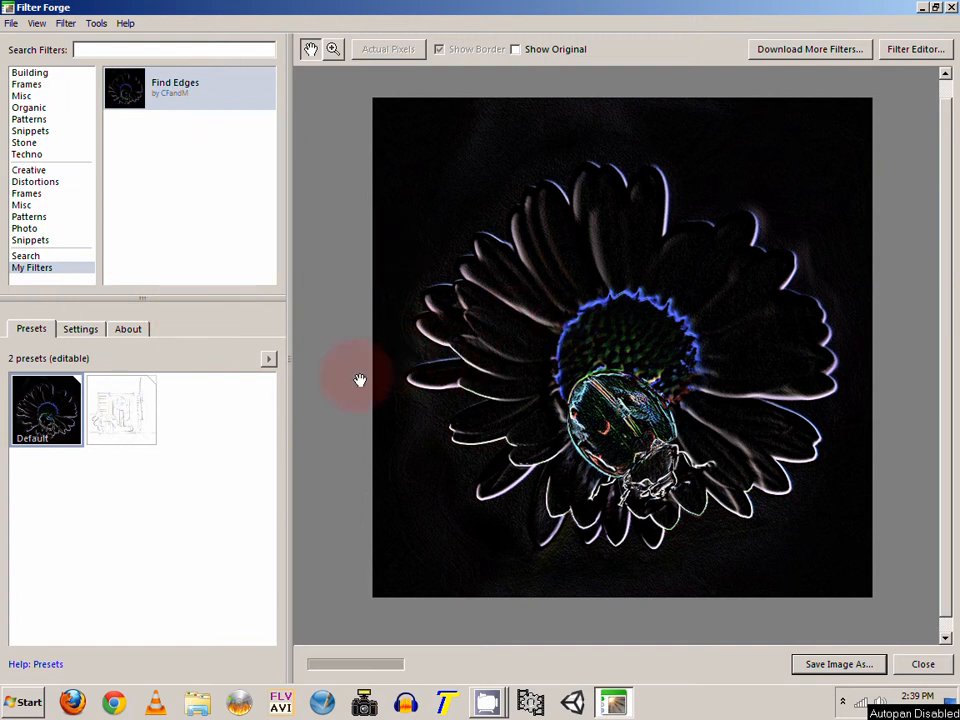
Turn on Invert and Color/BW for the Find Edges filter and set its Threshold to 98
click(80, 331)
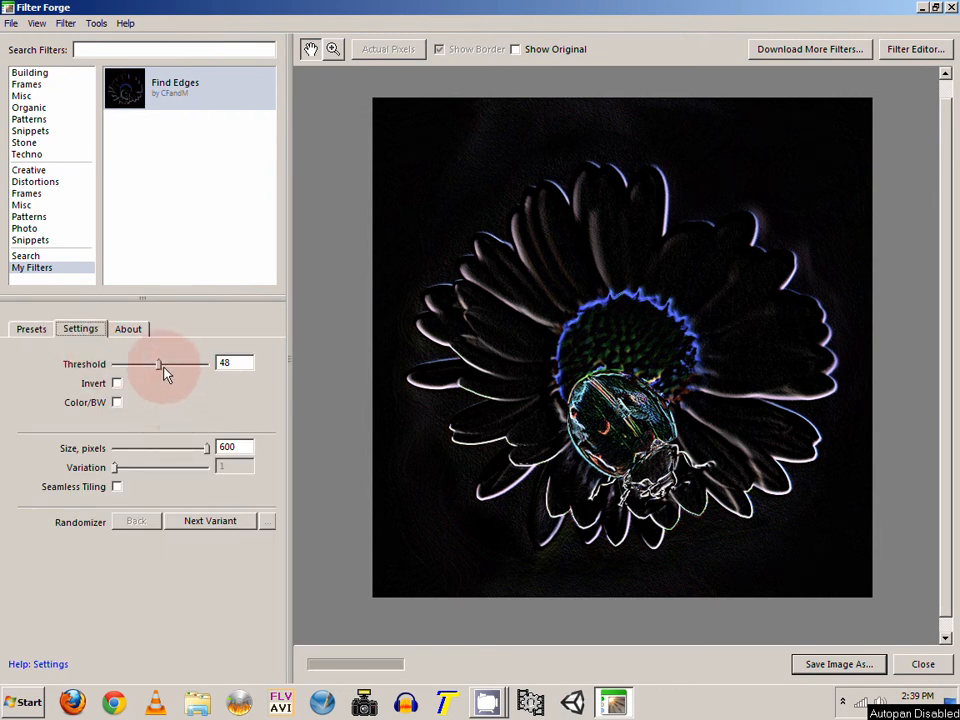
mouse_move(165, 374)
mouse_down()
mouse_move(118, 375)
mouse_move(183, 372)
mouse_up()
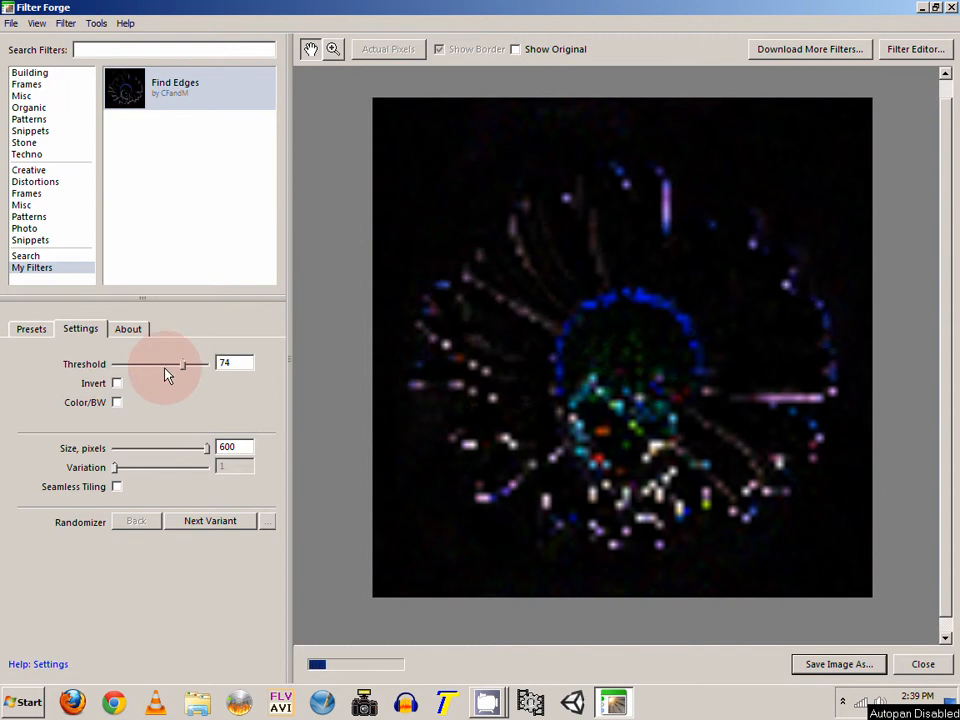
click(116, 383)
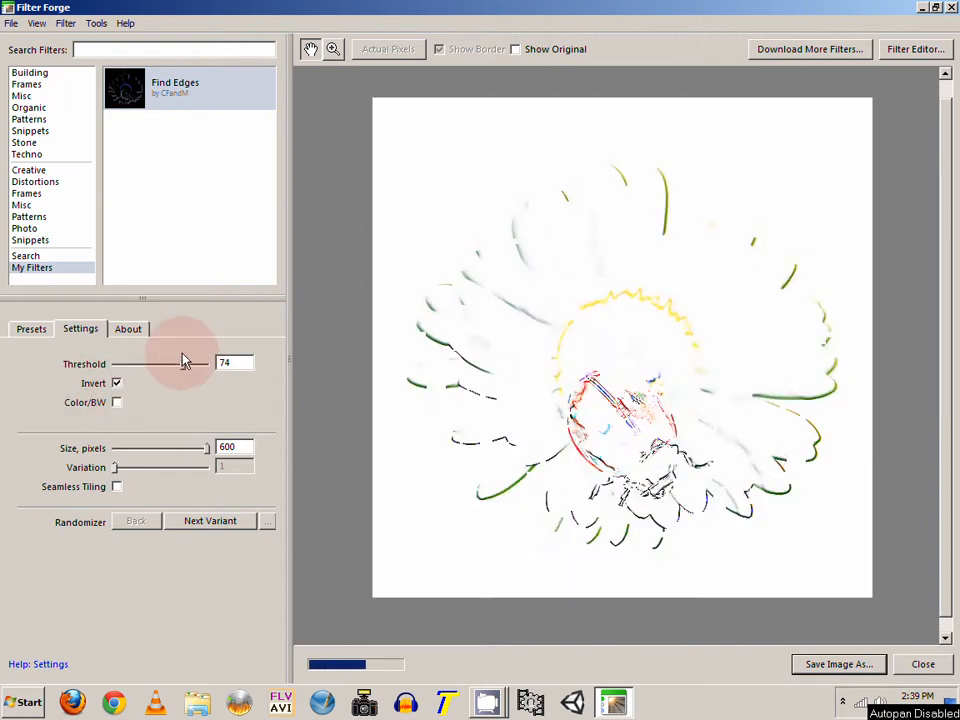
drag(183, 362, 218, 372)
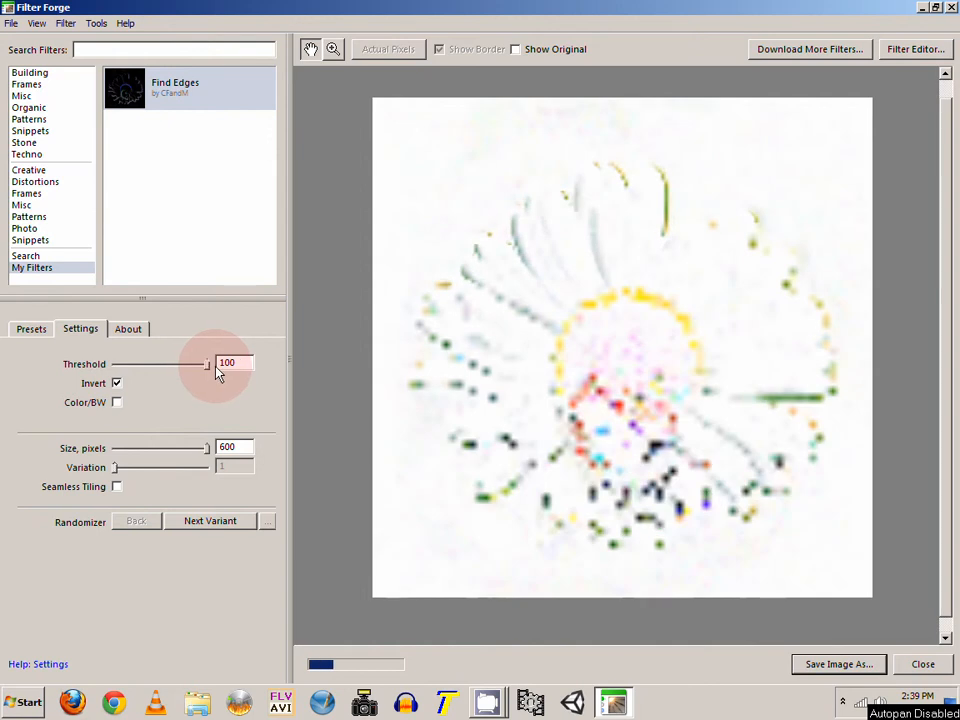
click(117, 406)
mouse_move(207, 365)
mouse_down()
mouse_move(150, 373)
mouse_move(208, 369)
mouse_up()
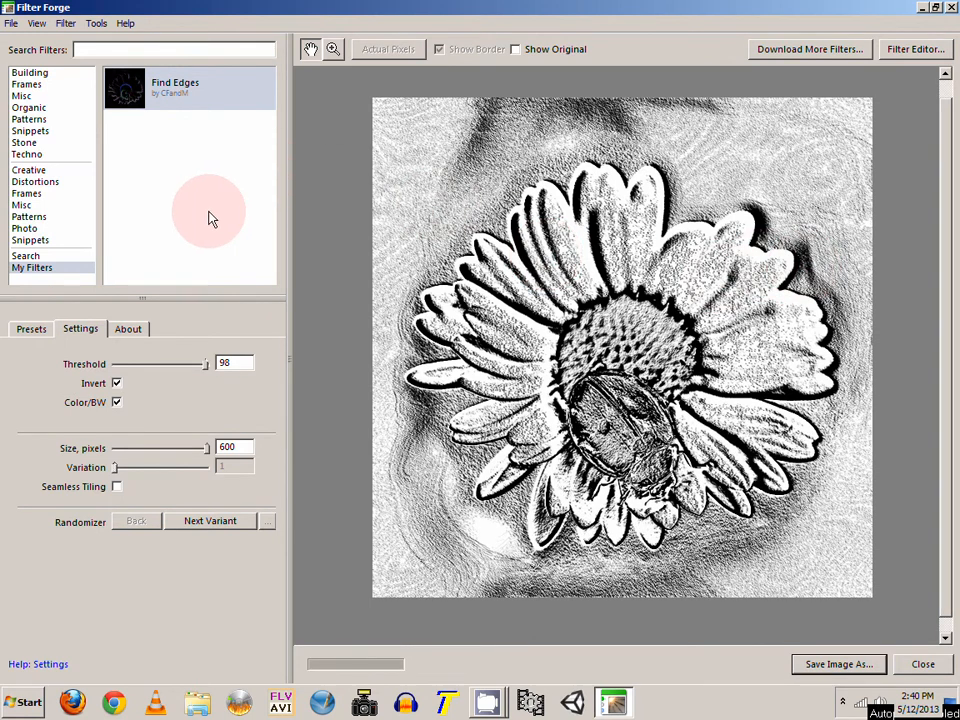
Apply the second preset of the Find Edges filter and open the filter for editing in the Filter Editor
click(45, 333)
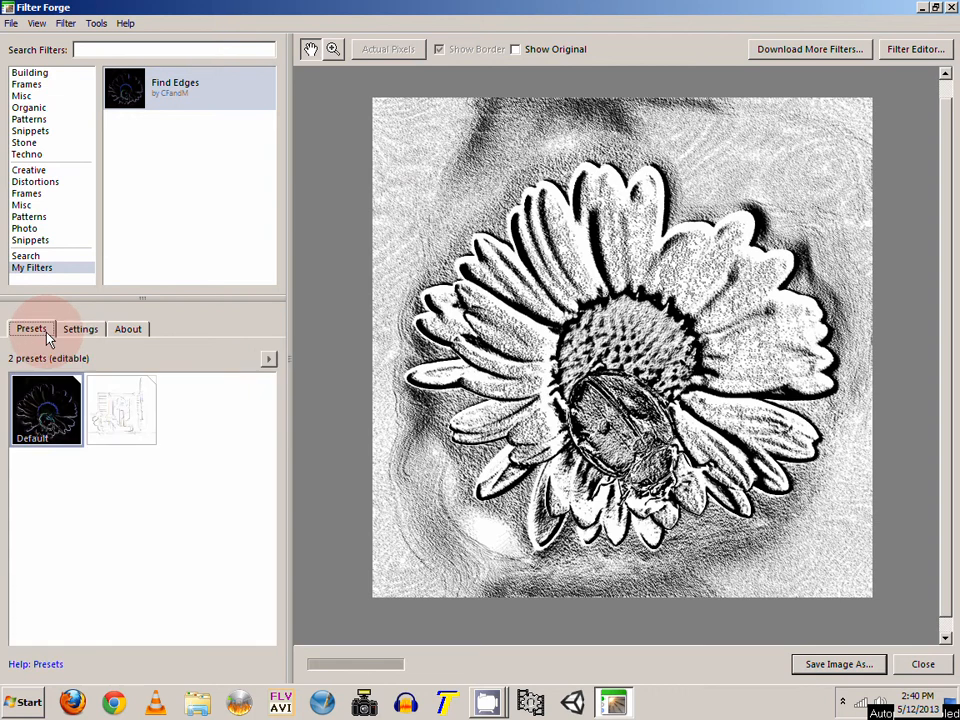
click(133, 411)
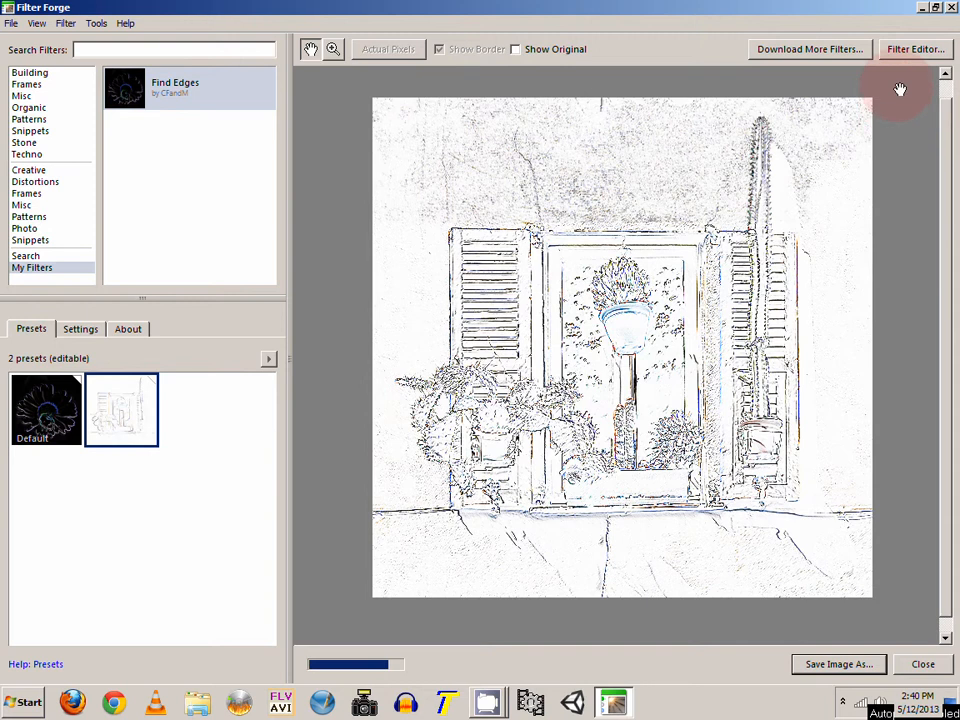
click(912, 48)
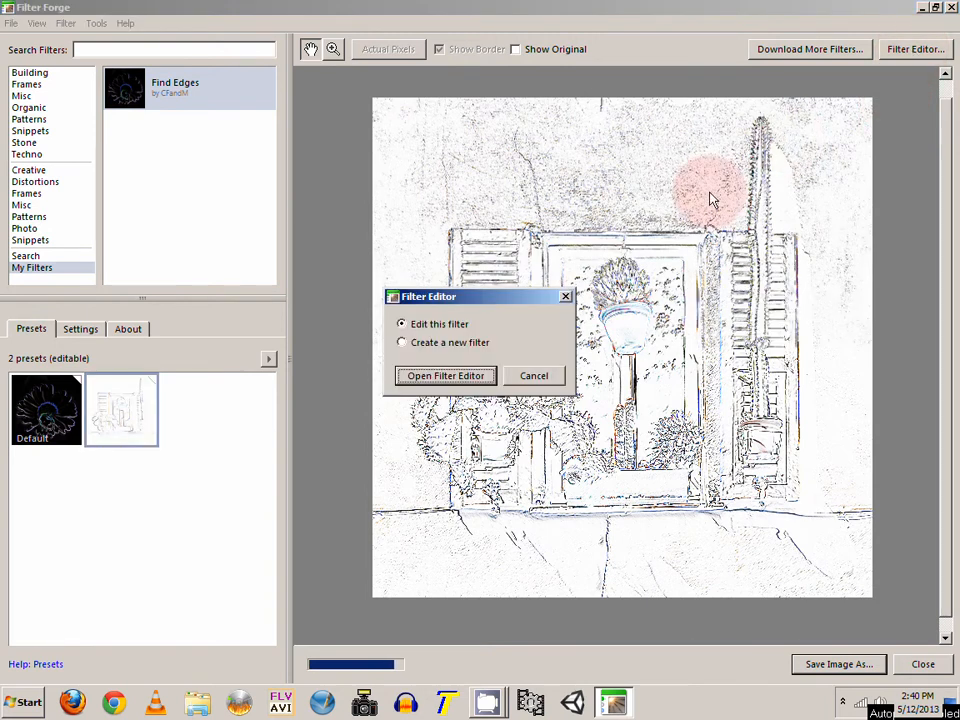
drag(452, 296, 534, 146)
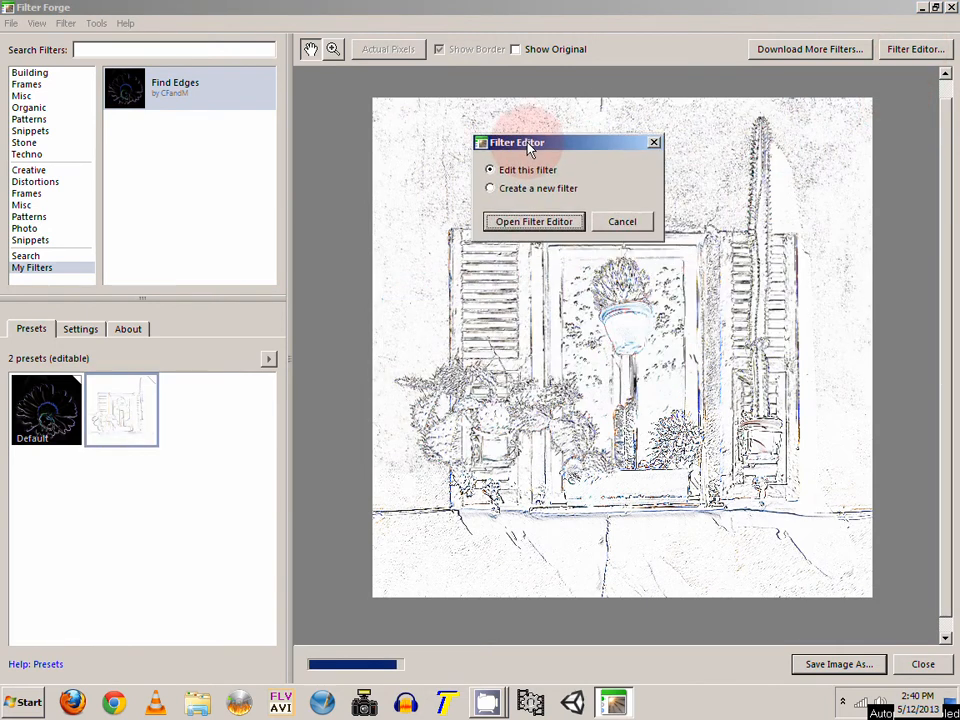
click(545, 226)
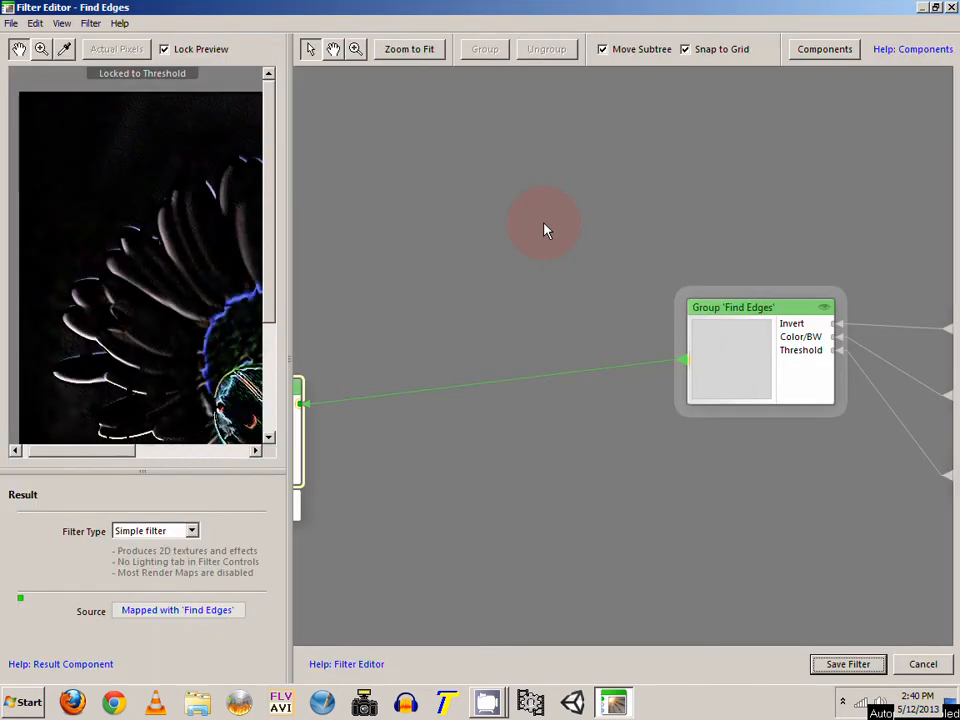
Move the Find Edges group together with its three controls closer to the Result component
click(713, 452)
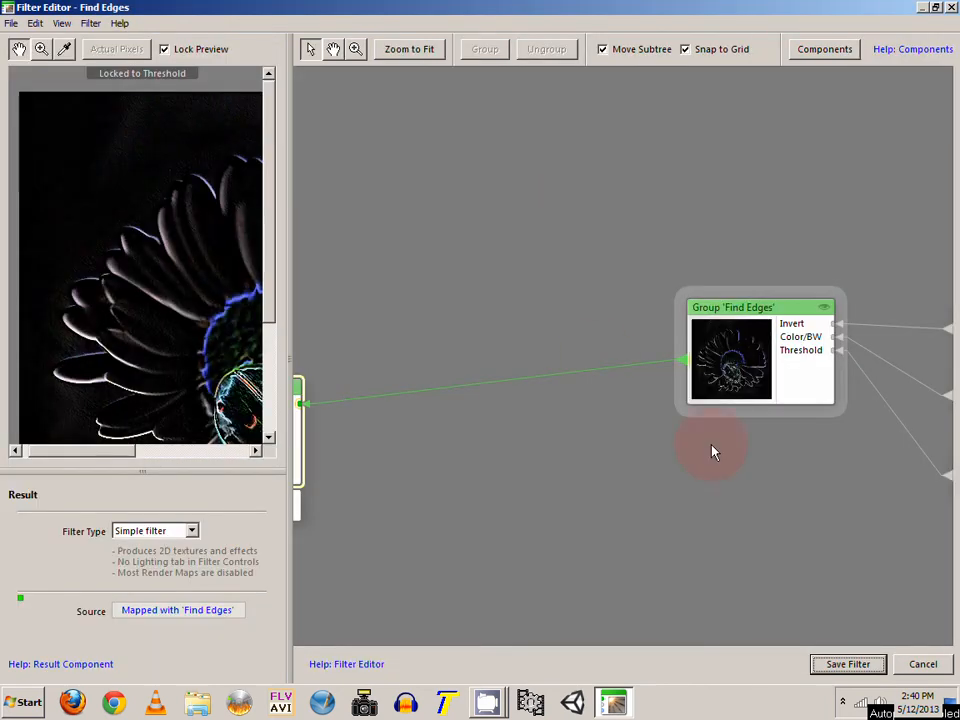
drag(713, 452, 591, 330)
scroll(598, 315, down, 3)
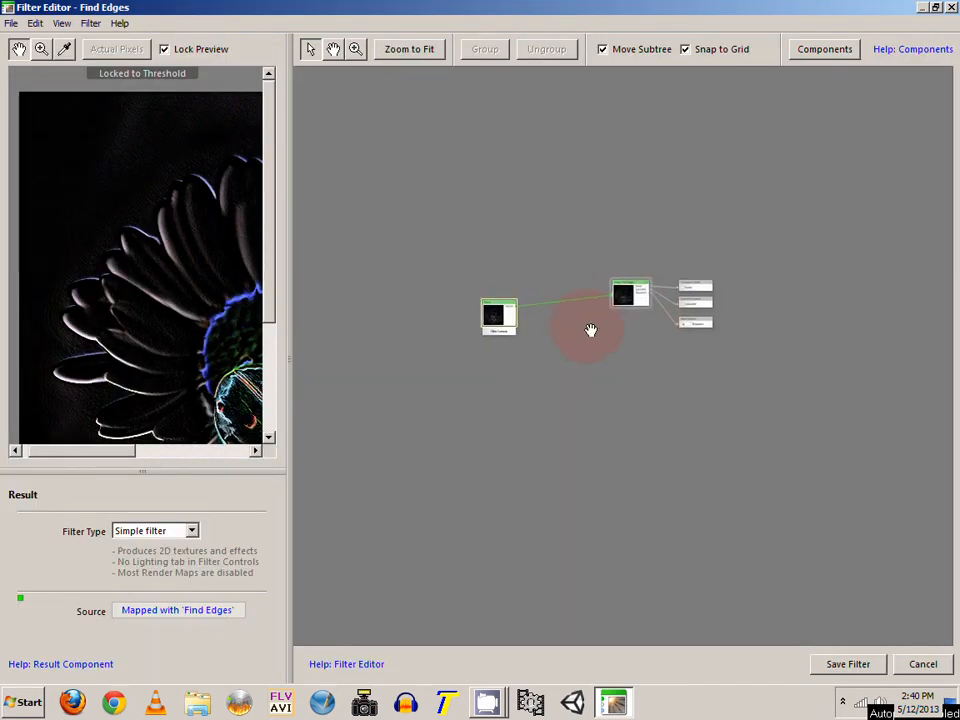
drag(635, 245, 765, 349)
drag(649, 294, 615, 322)
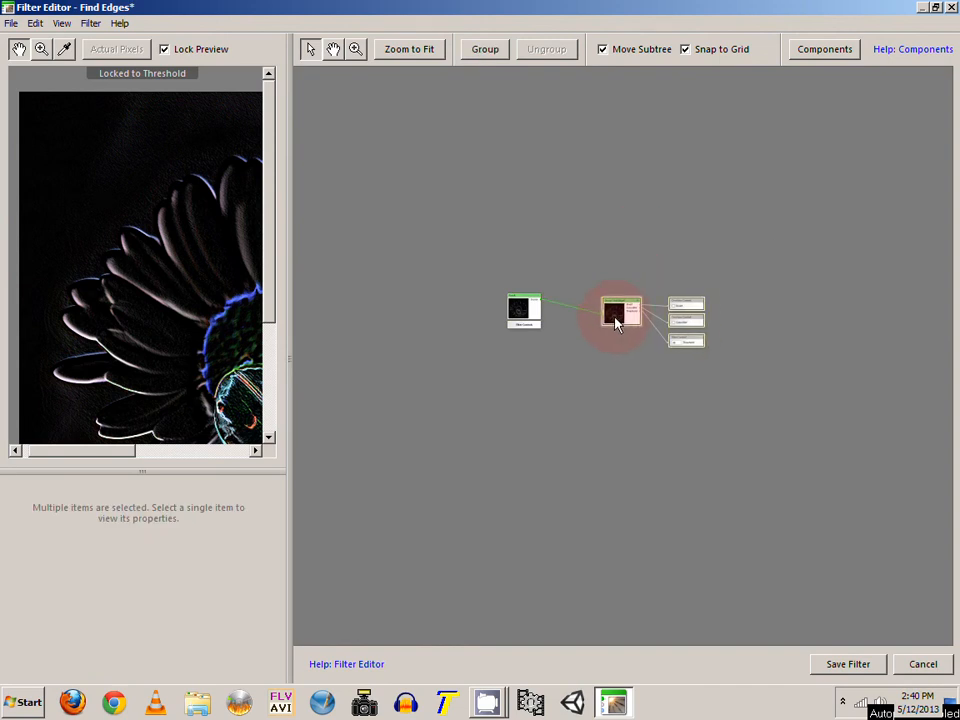
scroll(615, 322, up, 4)
drag(686, 441, 632, 396)
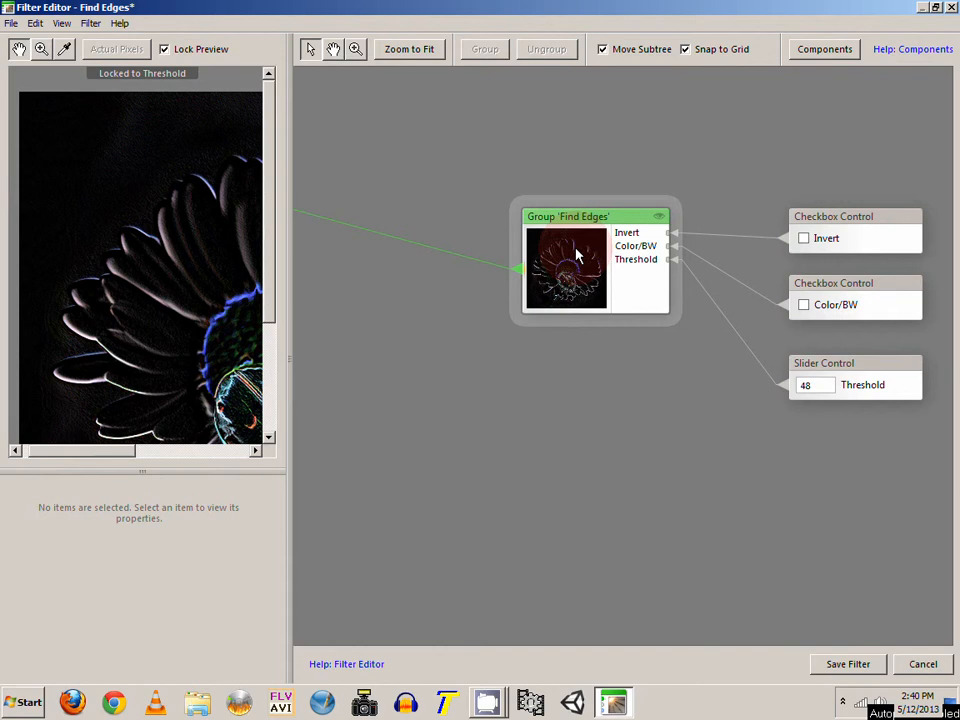
click(643, 172)
click(680, 160)
drag(707, 172, 666, 182)
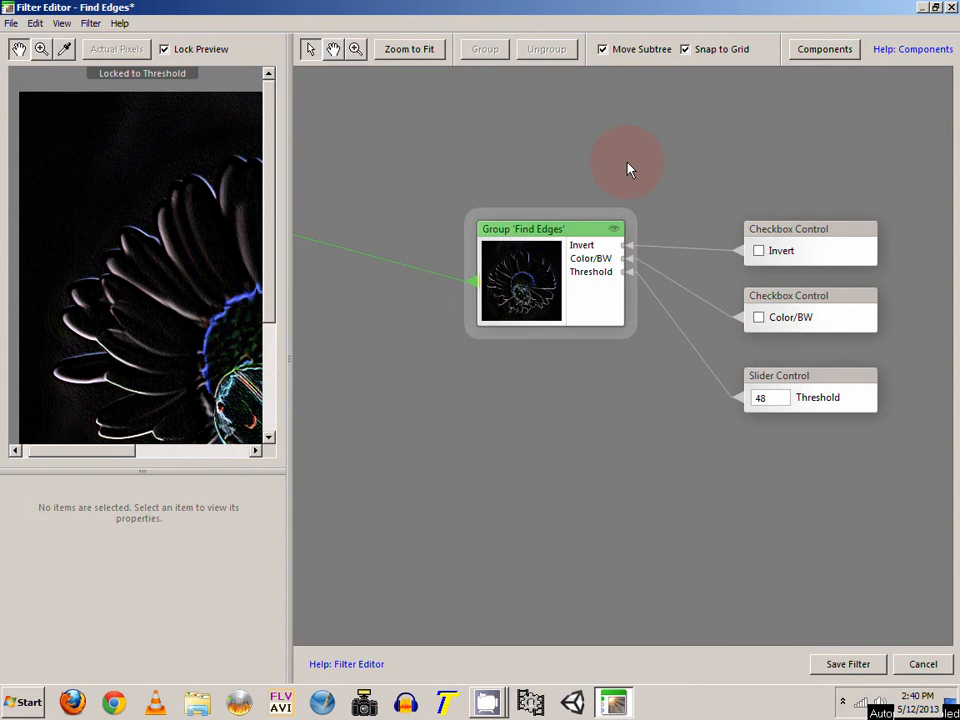
Show the component library and browse through all its components
click(841, 57)
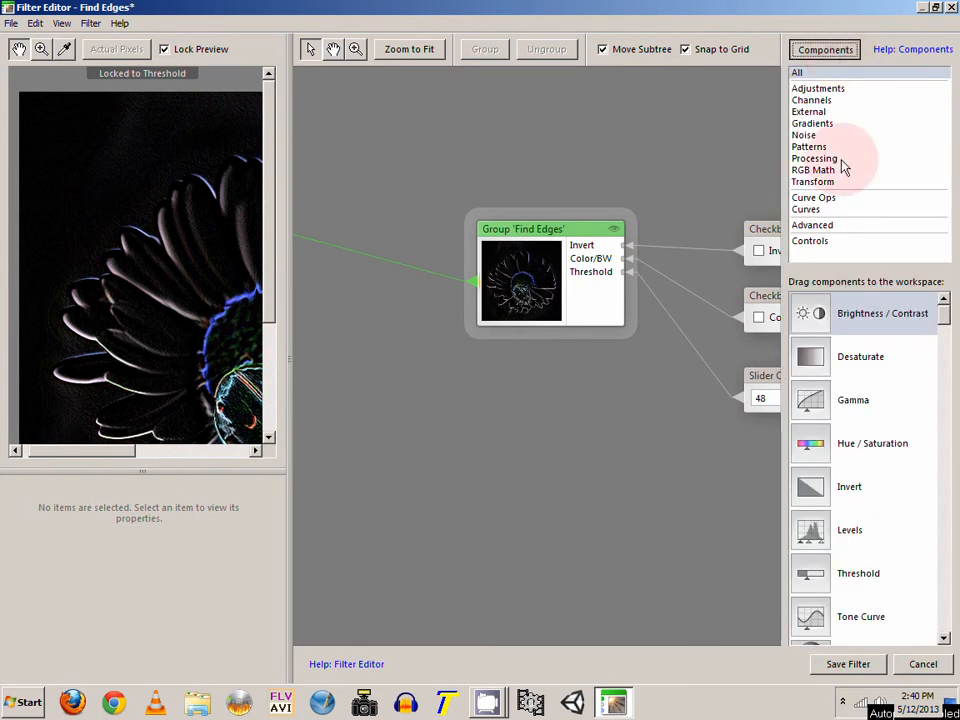
drag(946, 318, 947, 412)
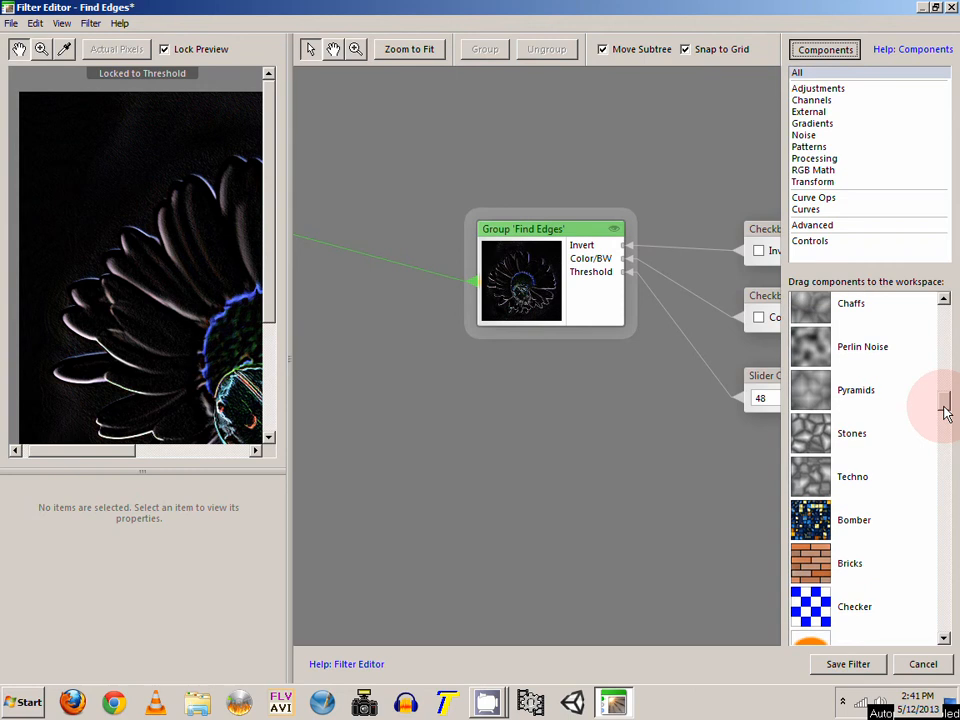
click(601, 400)
drag(674, 380, 594, 381)
click(465, 325)
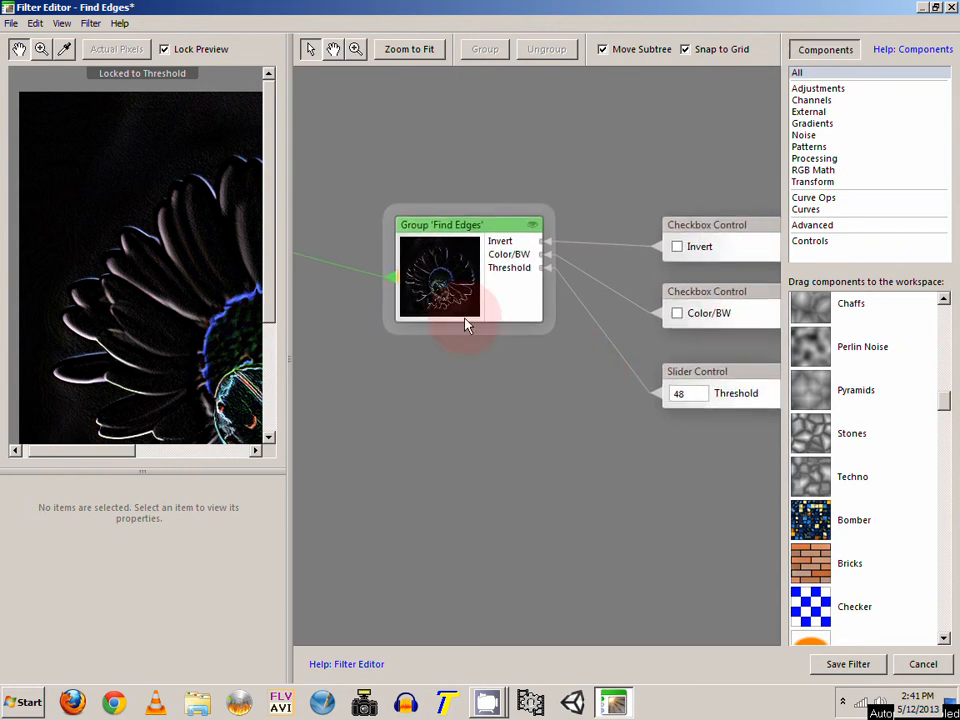
Examine the properties of the Invert checkbox control and the Find Edges group
click(695, 247)
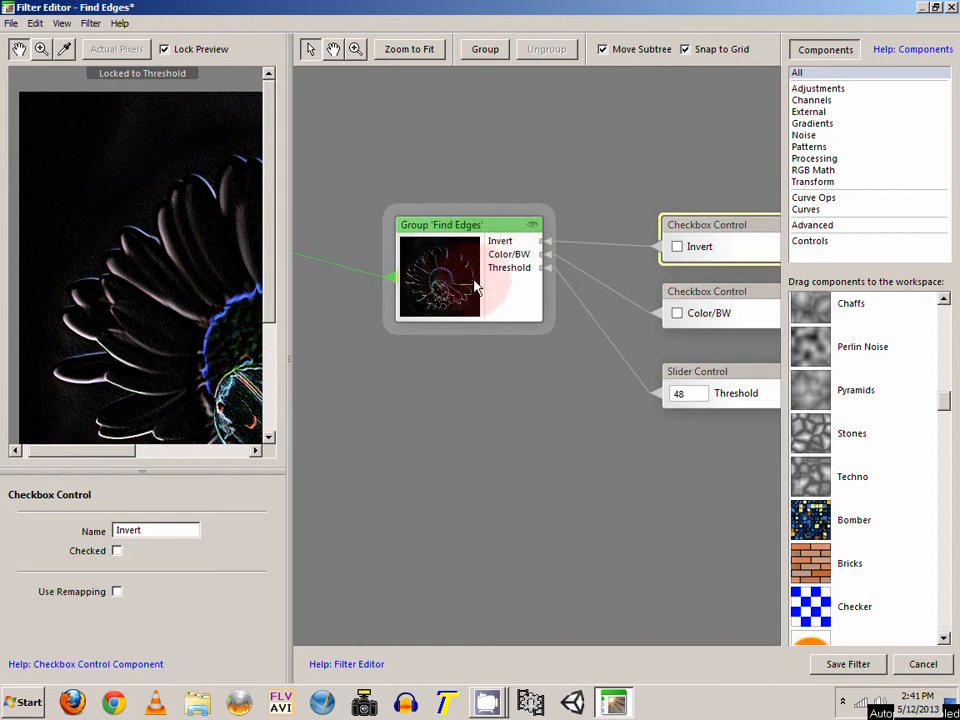
mouse_move(461, 381)
mouse_down()
mouse_move(574, 381)
mouse_move(465, 364)
mouse_up()
right_click(463, 365)
click(520, 270)
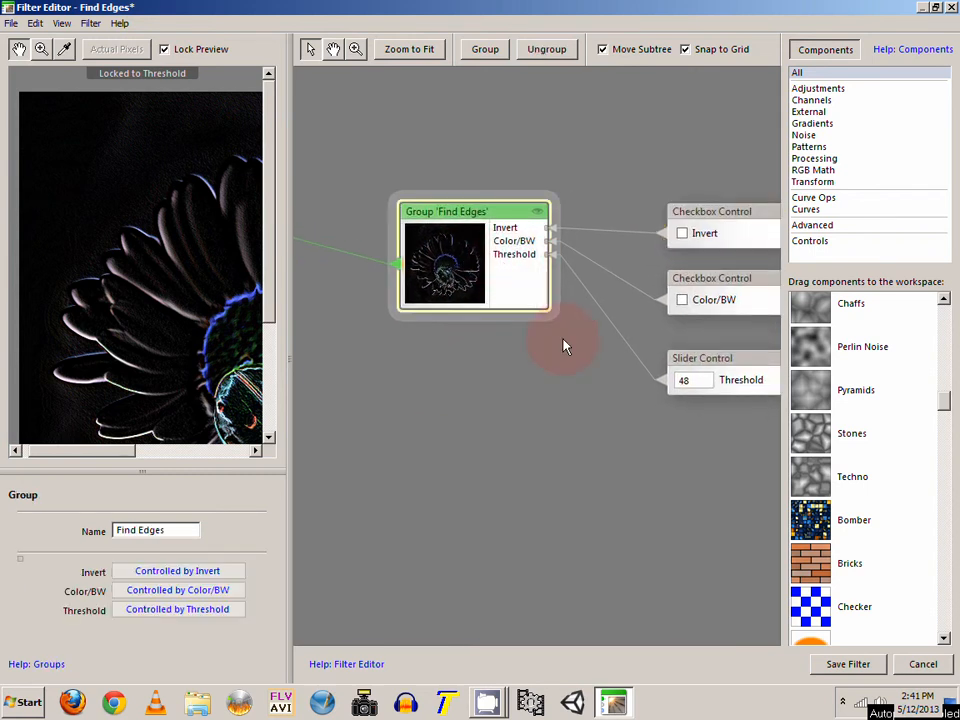
Enter the Find Edges group, examine its component chain up to the Image component, and return to the top level
drag(563, 345, 556, 311)
scroll(564, 302, down, 2)
double_click(517, 252)
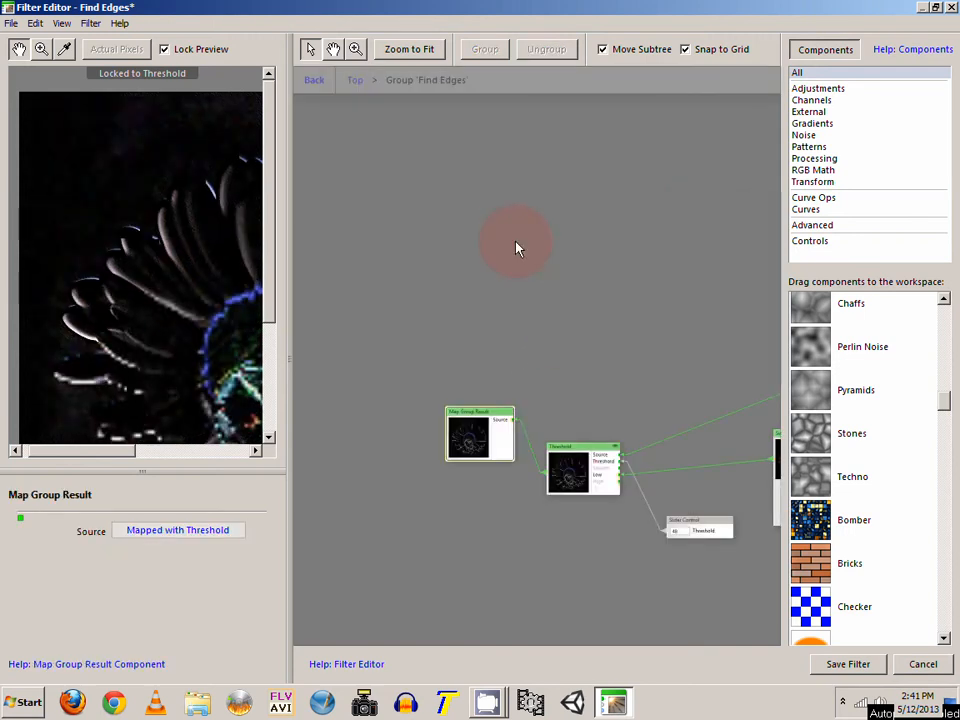
drag(703, 388, 418, 311)
drag(699, 362, 534, 362)
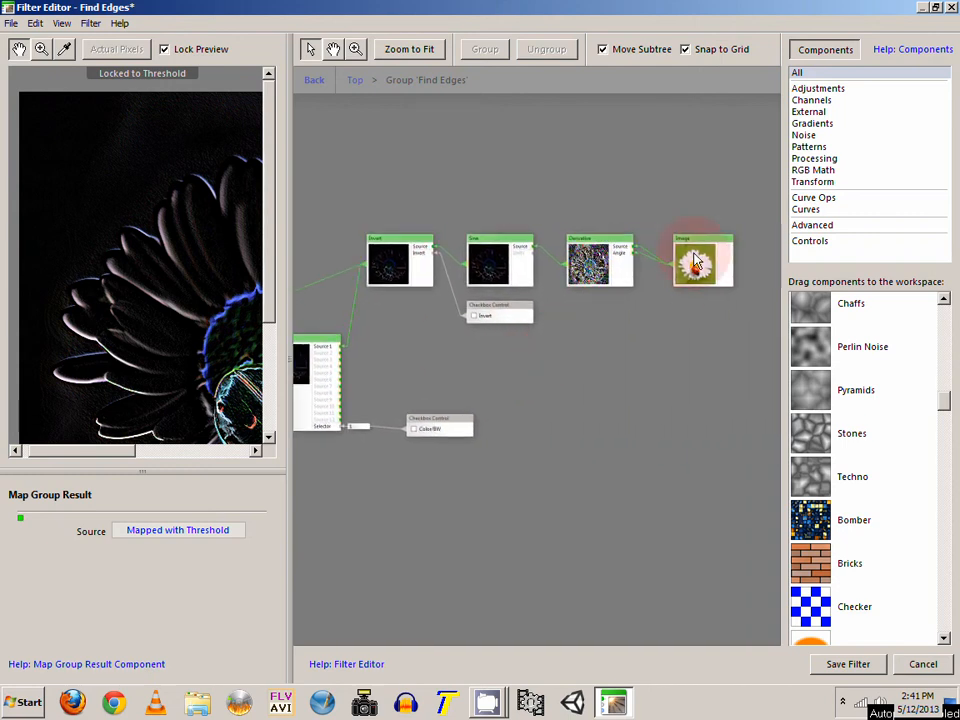
drag(390, 335, 467, 348)
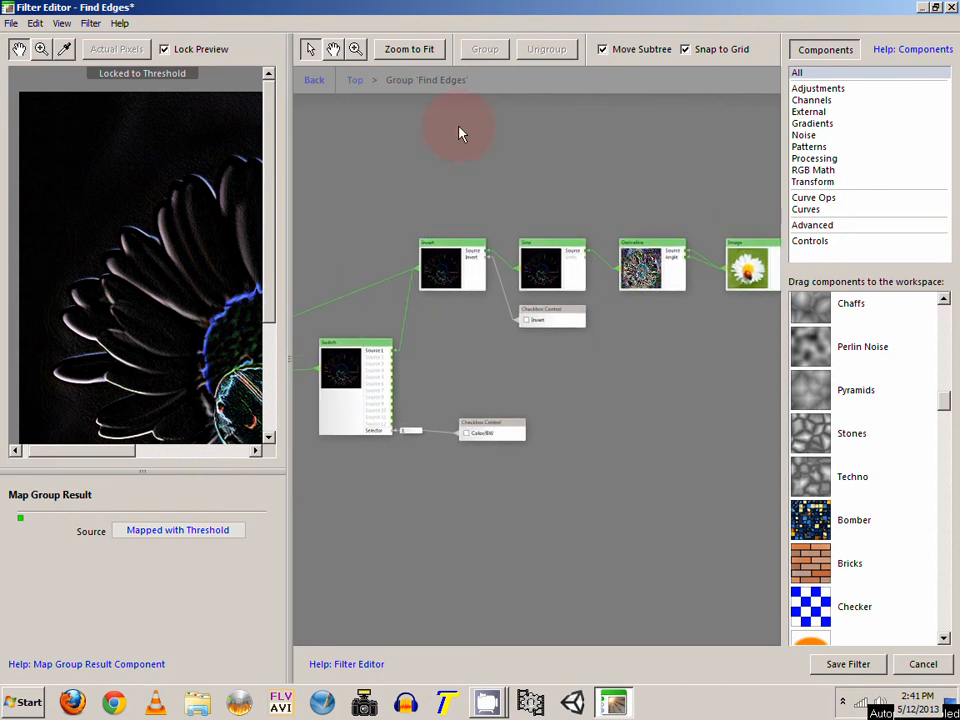
click(354, 80)
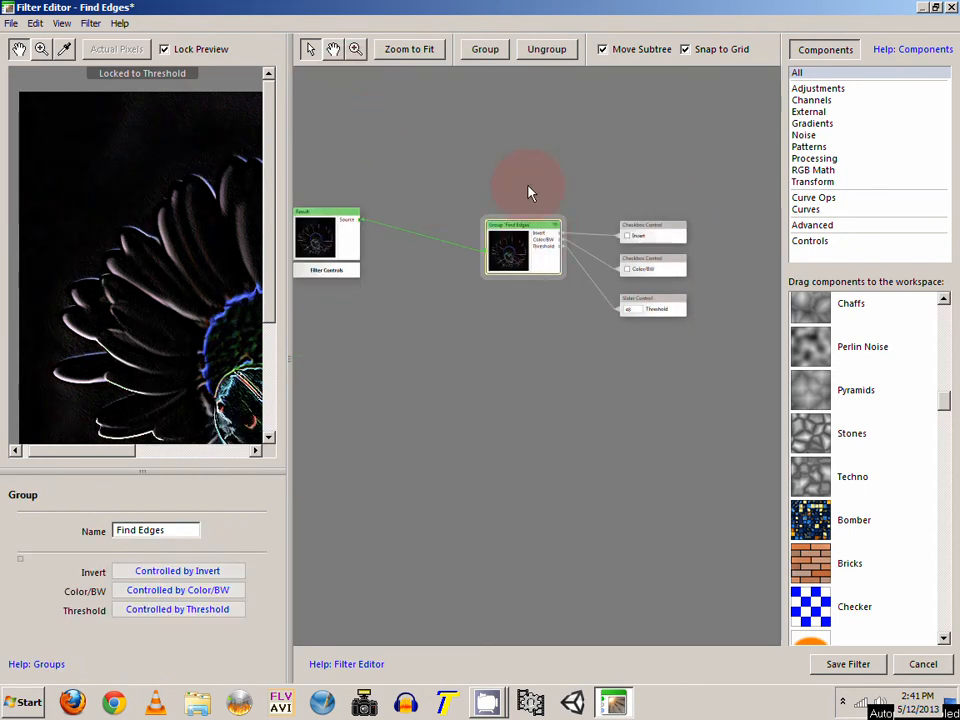
Move the Find Edges group and its controls farther from Result, and bring the three controls closer to the group
drag(530, 193, 690, 330)
drag(504, 253, 654, 240)
drag(692, 311, 566, 311)
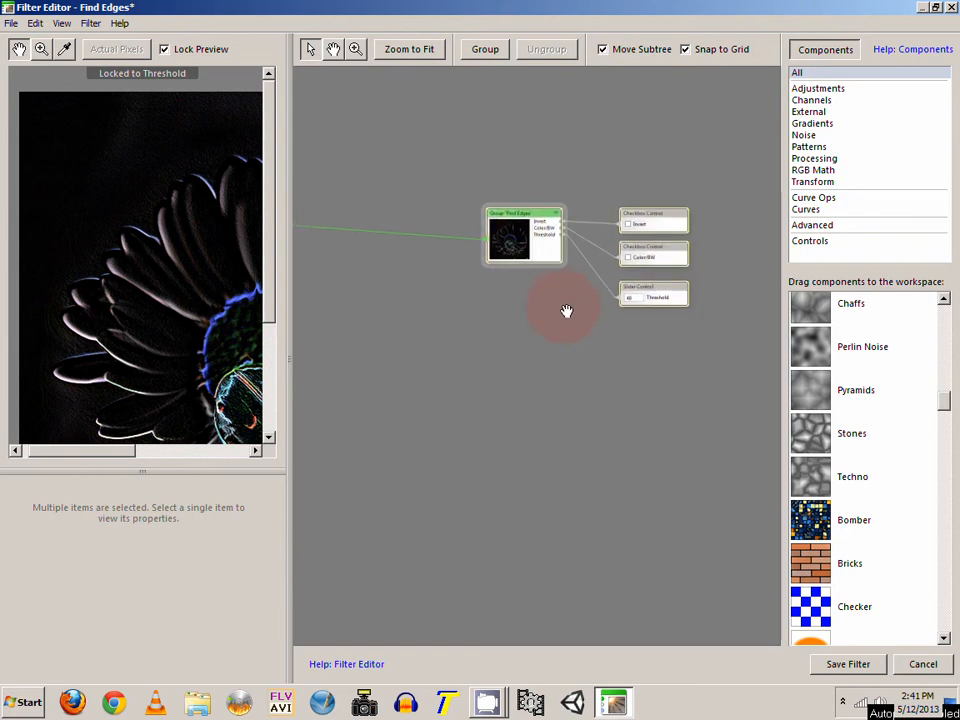
drag(647, 190, 690, 377)
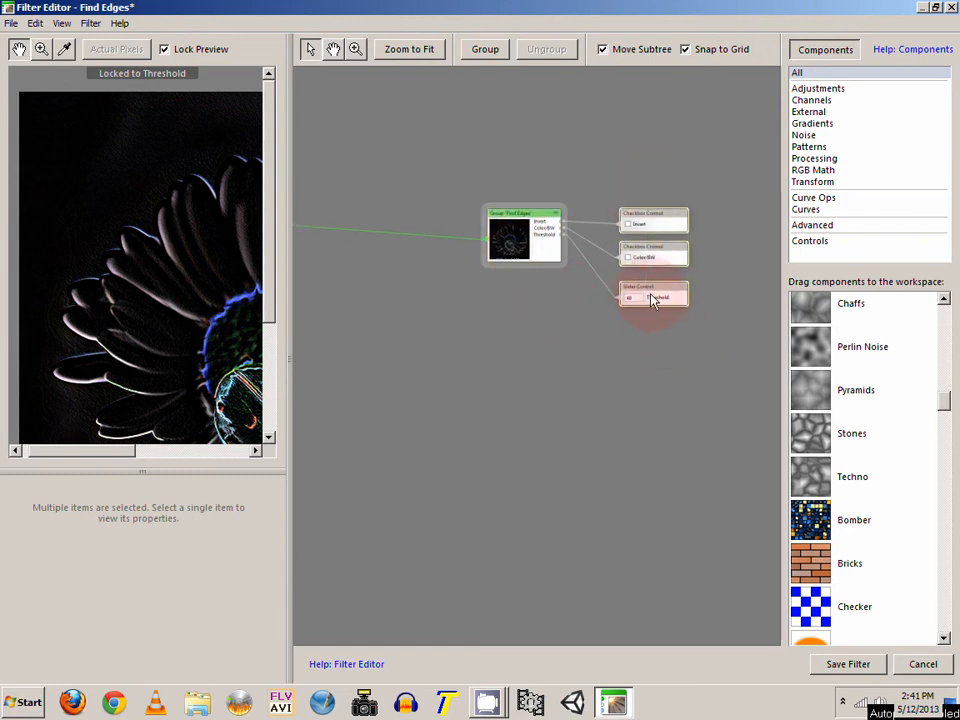
drag(652, 302, 630, 264)
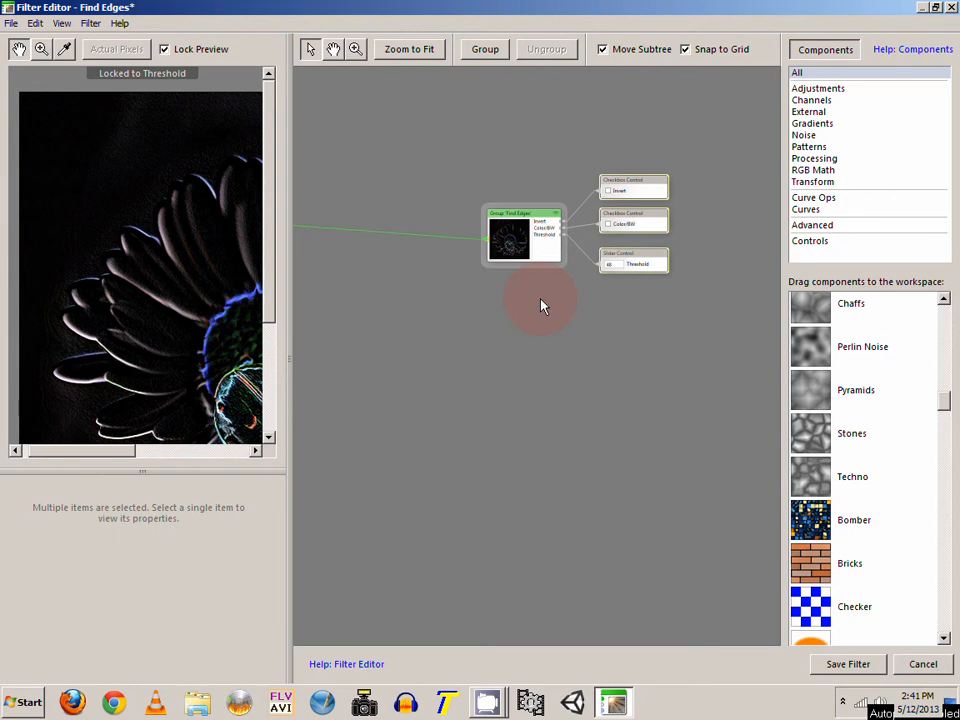
Add an Image component in the empty workspace below and beyond the Find Edges group's controls
drag(562, 318, 521, 225)
drag(415, 298, 457, 232)
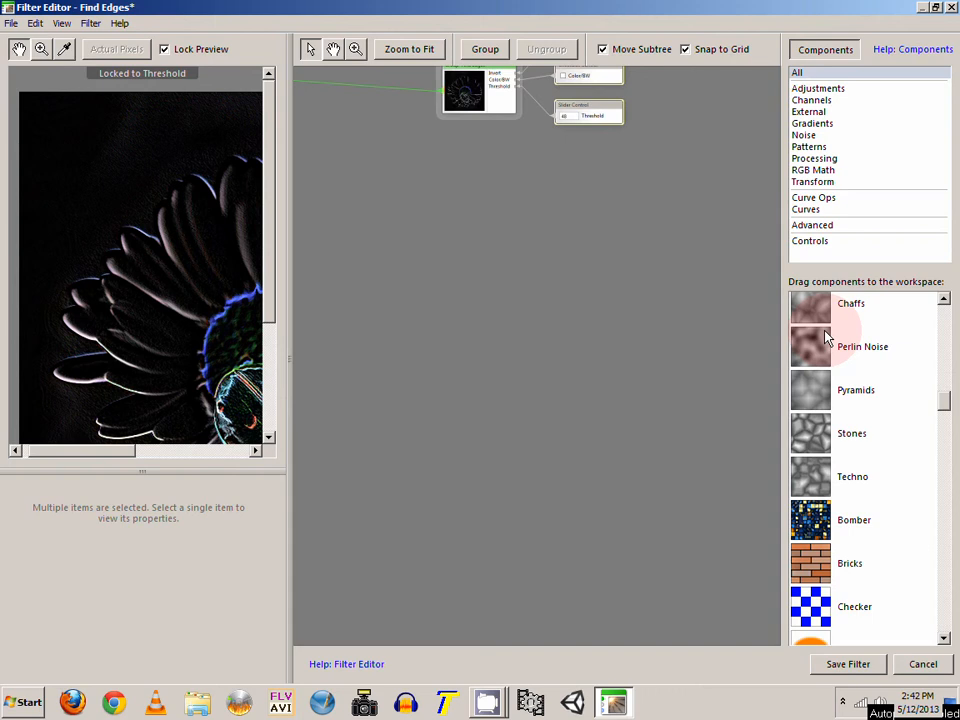
drag(946, 404, 943, 364)
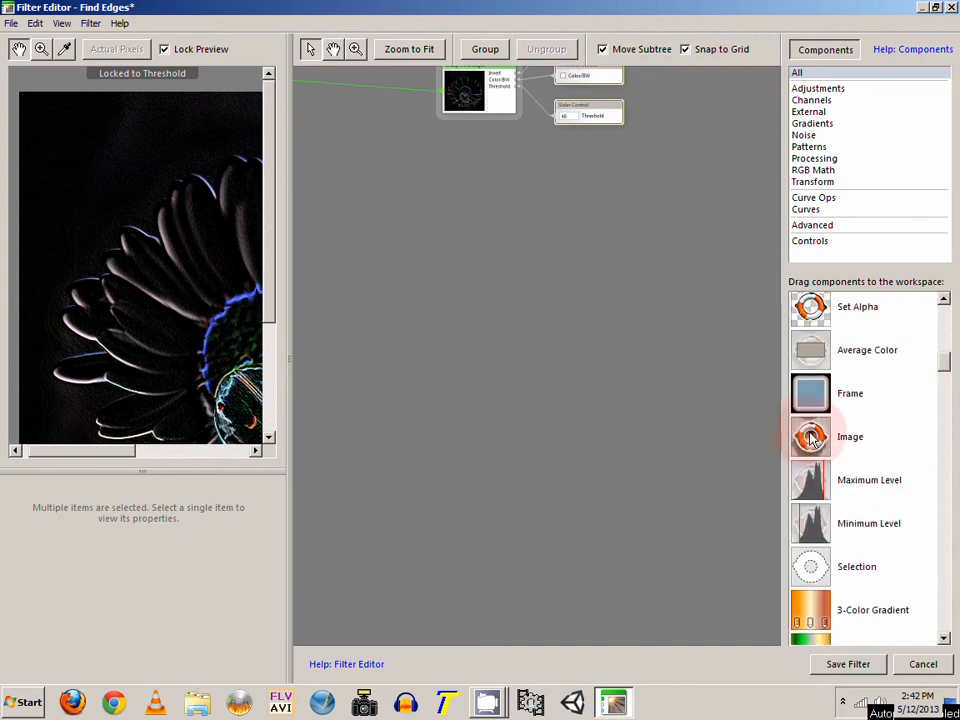
drag(805, 436, 757, 428)
drag(644, 306, 643, 311)
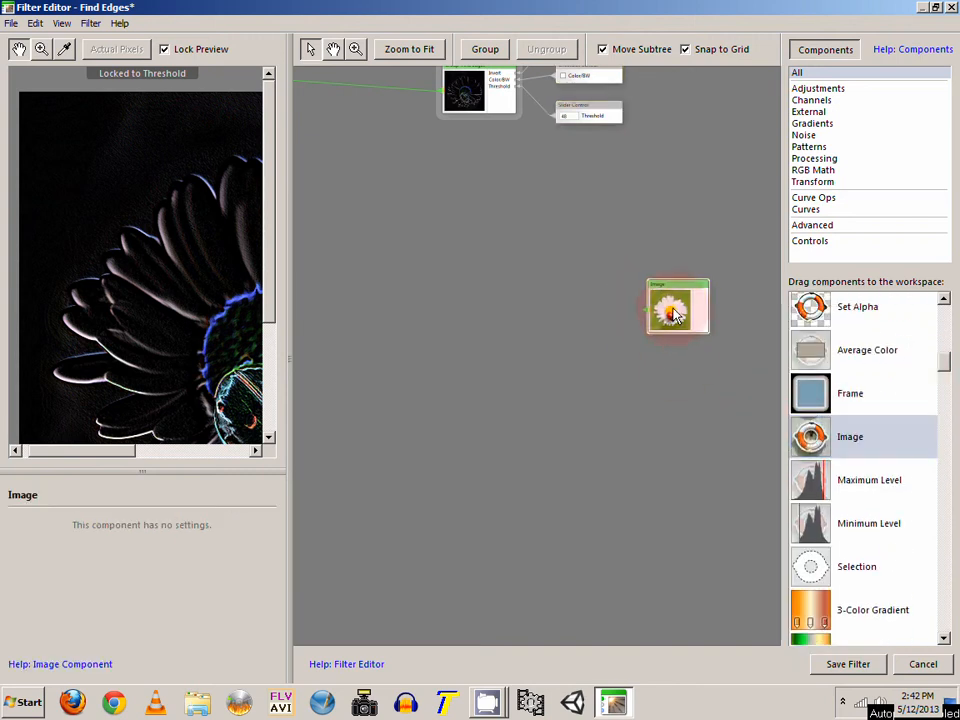
drag(707, 330, 623, 305)
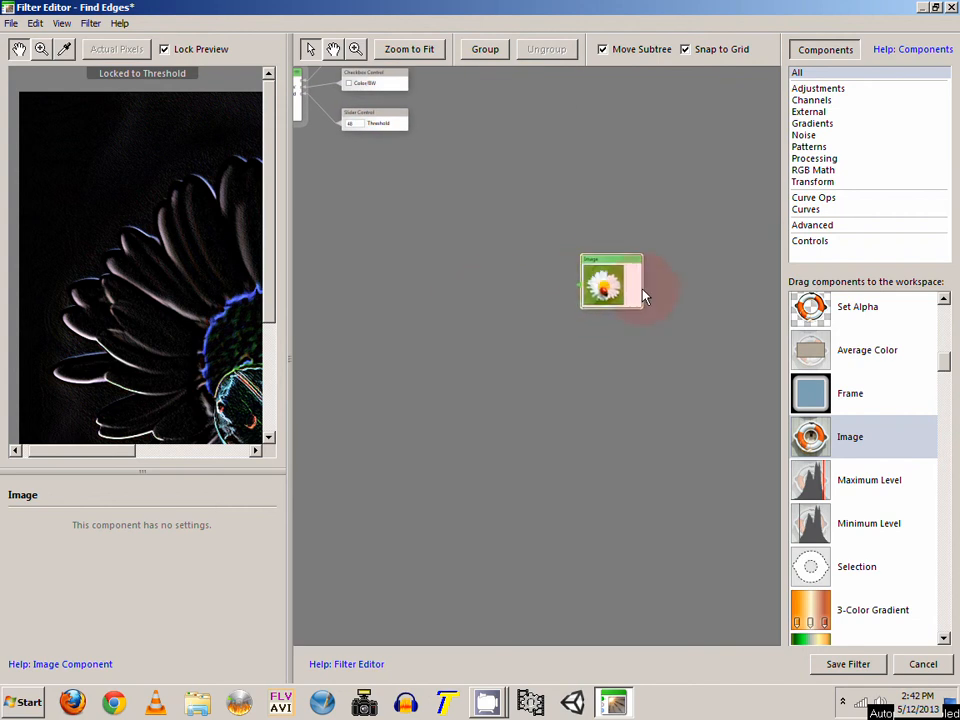
Reposition the Image component and add a Derivative component from the RGB Math category beside it
drag(948, 369, 949, 375)
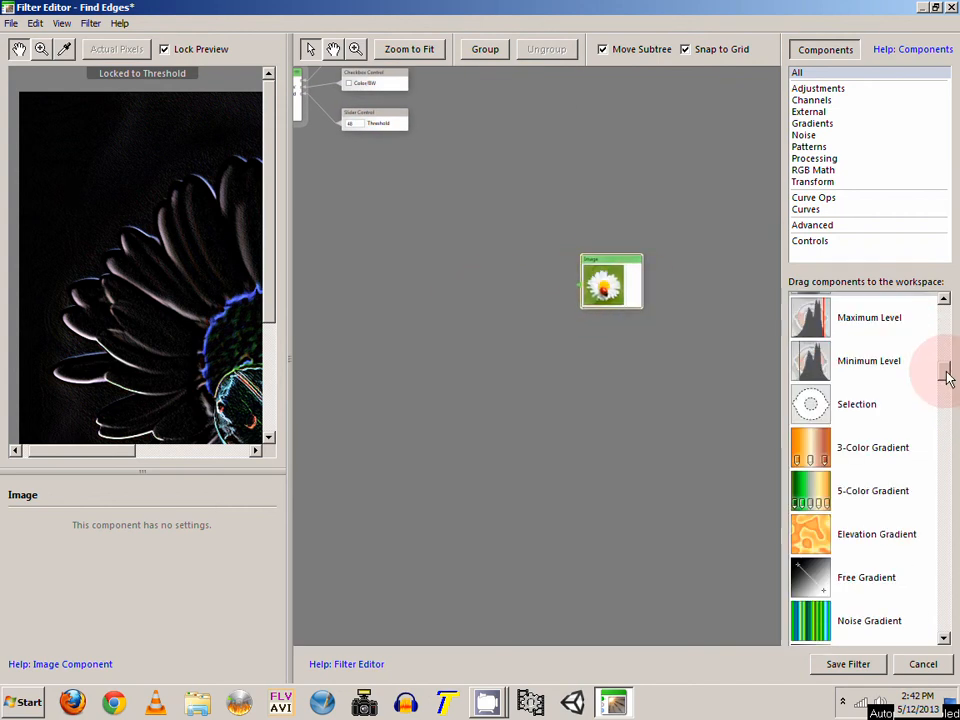
click(825, 170)
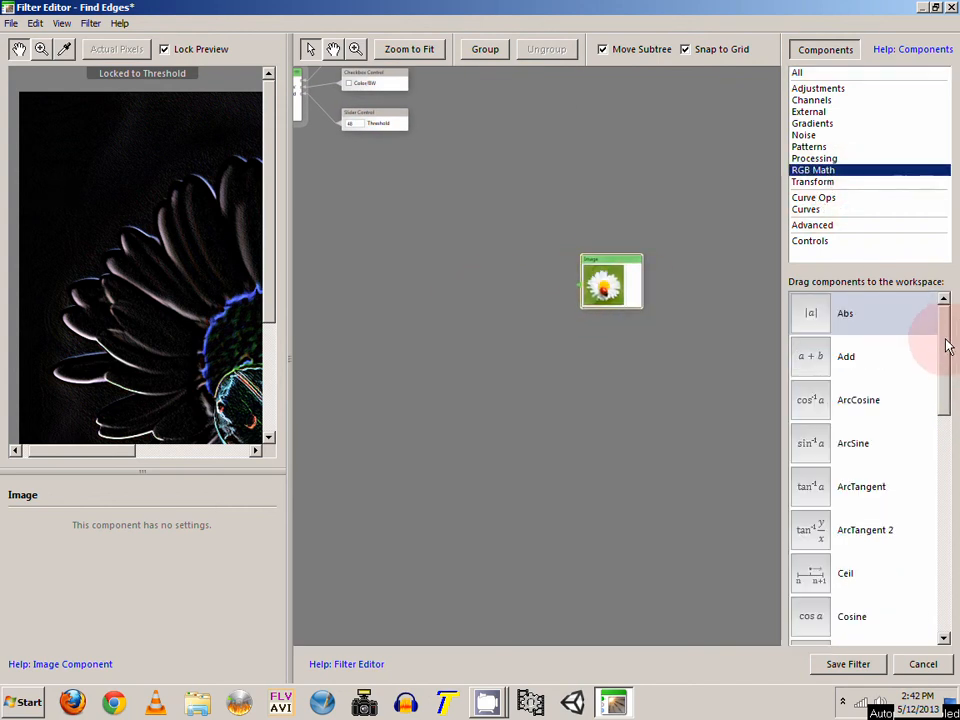
drag(948, 345, 939, 420)
drag(606, 281, 646, 295)
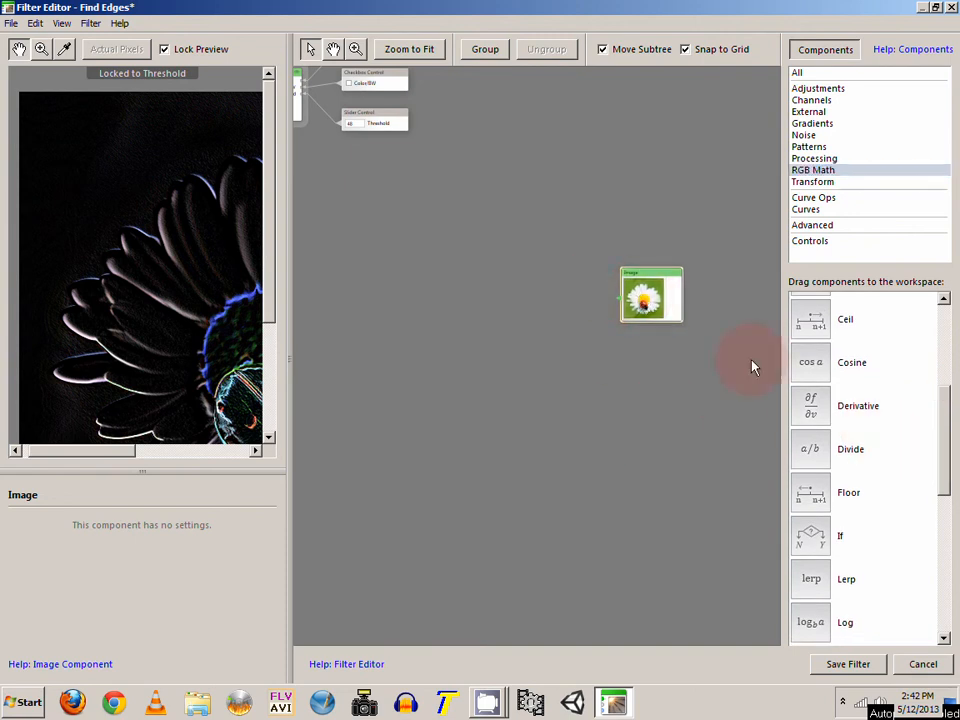
double_click(820, 415)
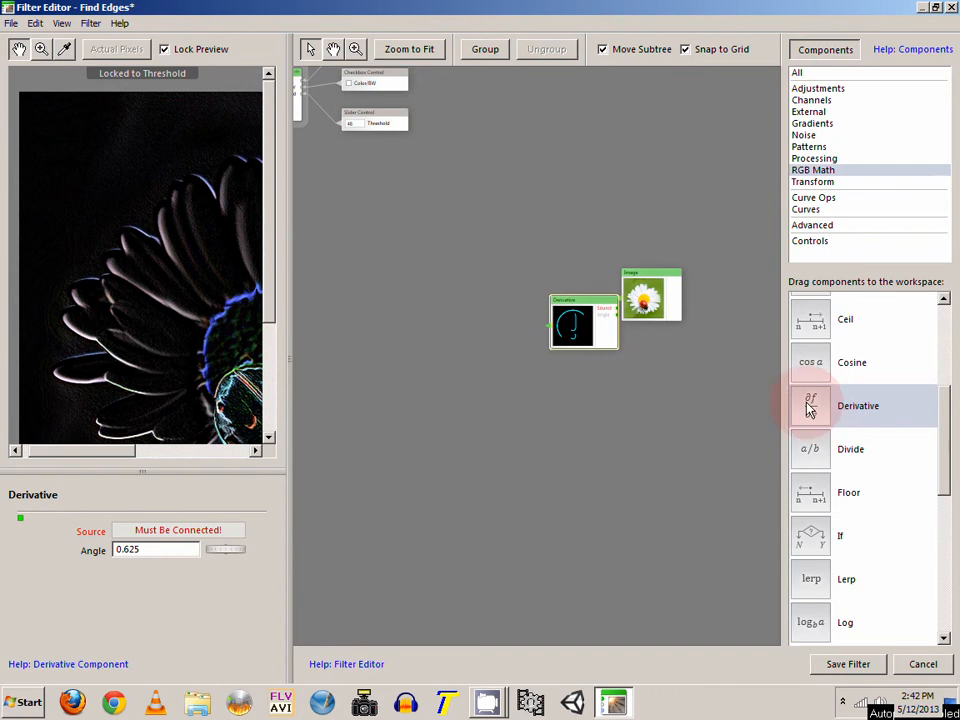
Space the Derivative component apart from Image, connect Image to both its Source and Angle inputs, and preview its result
drag(580, 318, 557, 296)
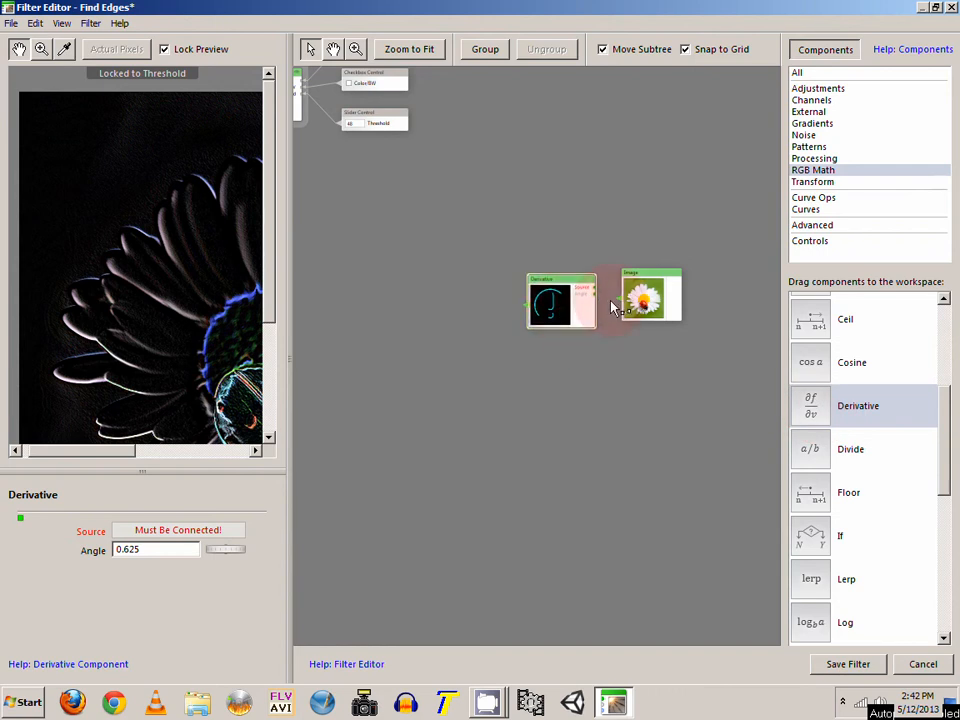
scroll(614, 307, up, 2)
click(666, 306)
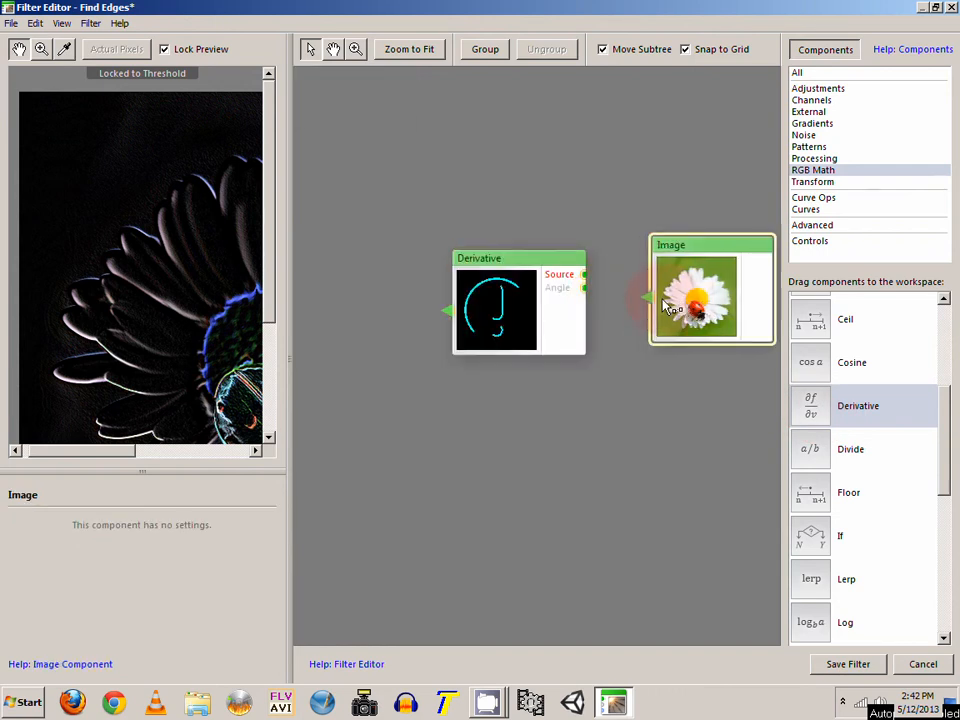
mouse_move(584, 276)
mouse_down()
mouse_move(546, 296)
mouse_move(574, 287)
mouse_move(647, 300)
mouse_move(606, 289)
mouse_move(640, 296)
mouse_move(592, 296)
mouse_up()
click(563, 313)
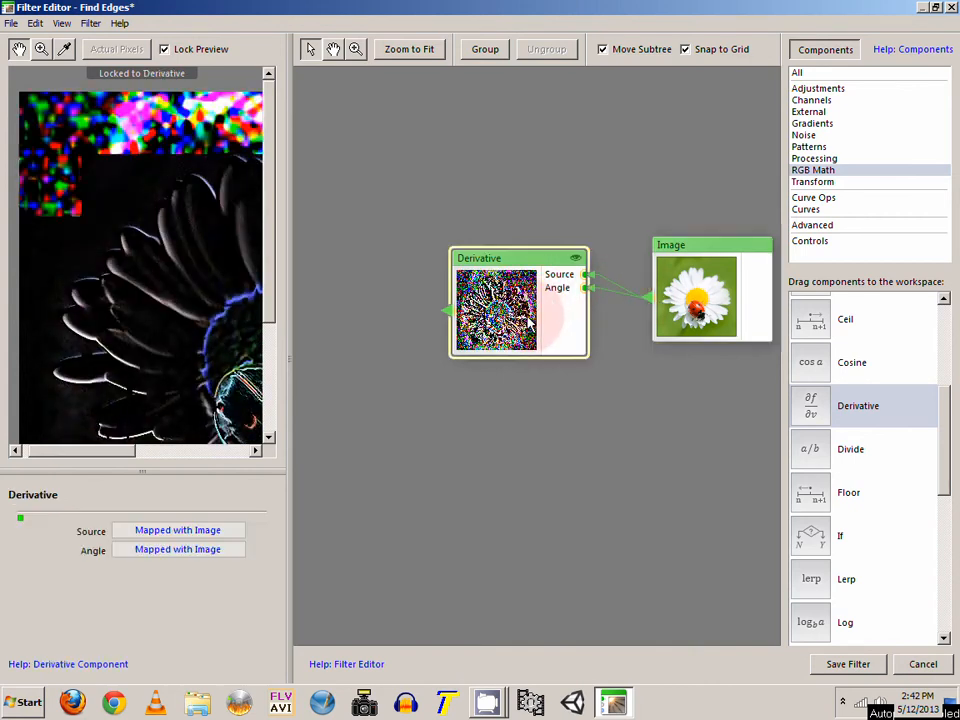
scroll(187, 243, down, 5)
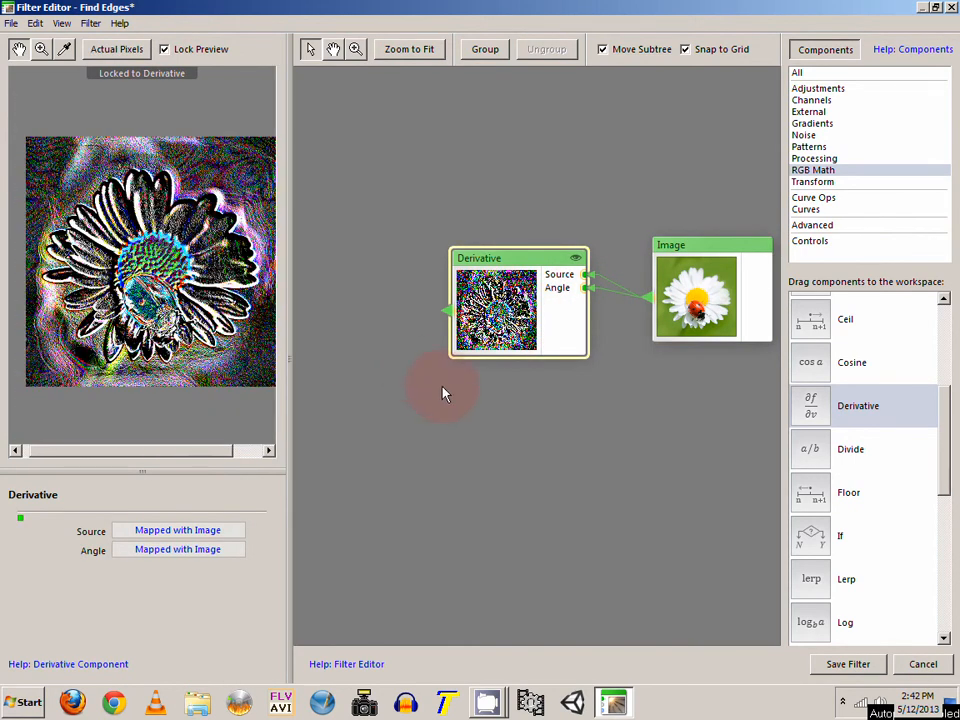
Add a Sine component from the RGB Math category beside Derivative and connect the Derivative output to its Source
drag(470, 400, 645, 392)
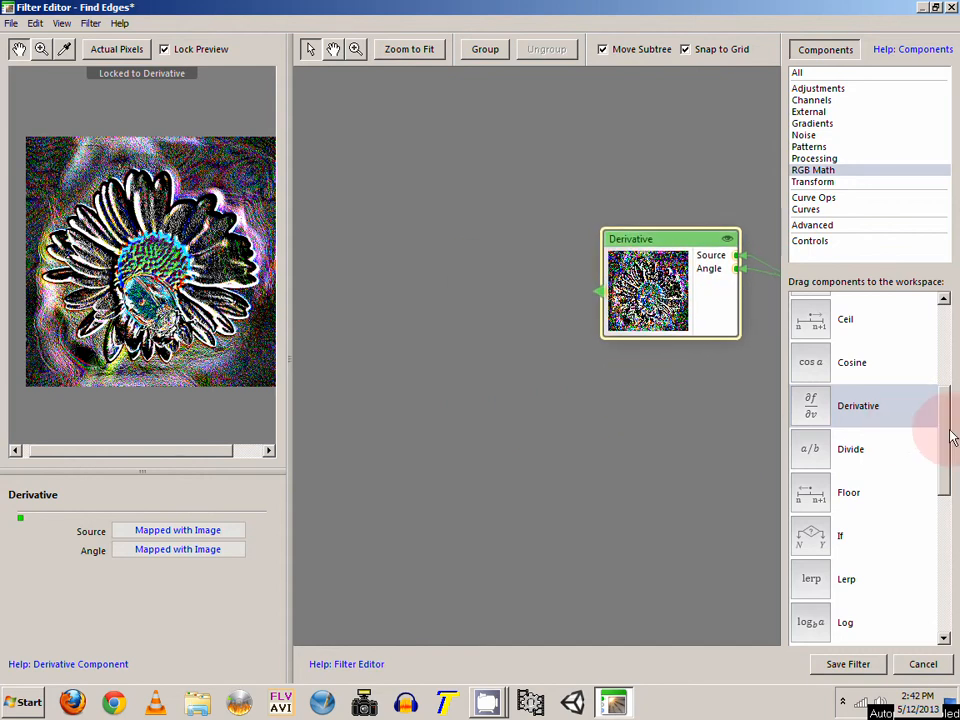
drag(946, 413, 951, 548)
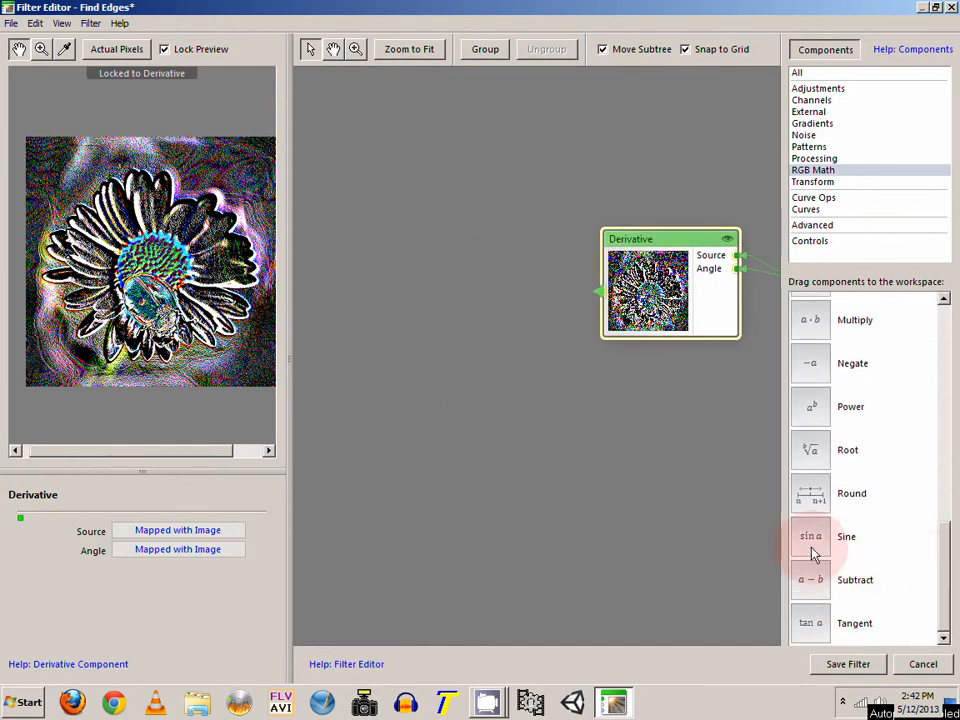
drag(817, 541, 630, 407)
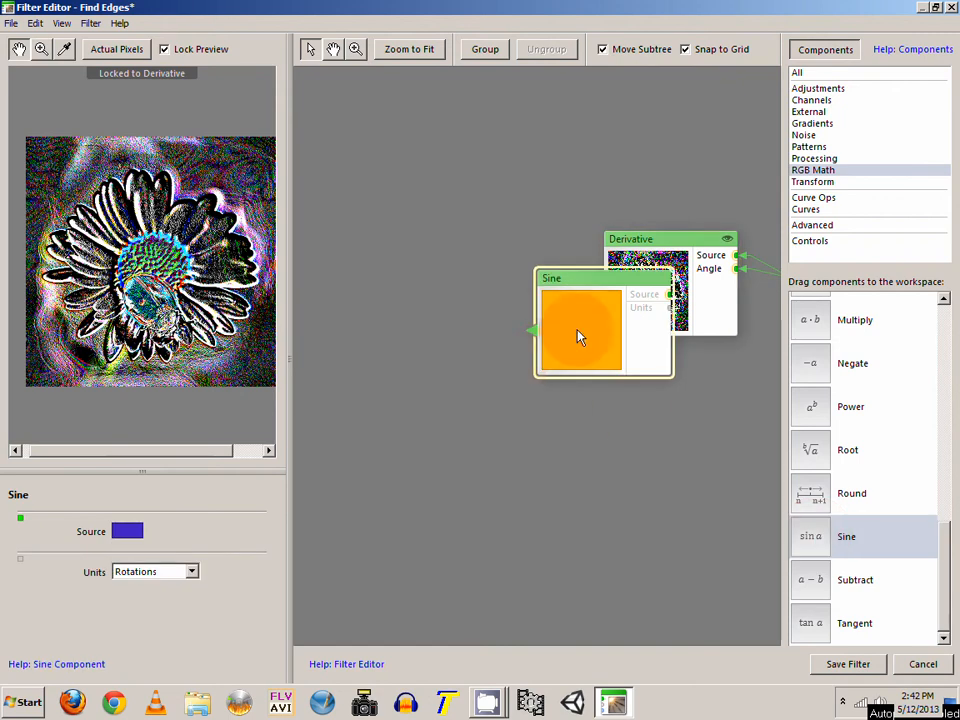
drag(579, 336, 510, 302)
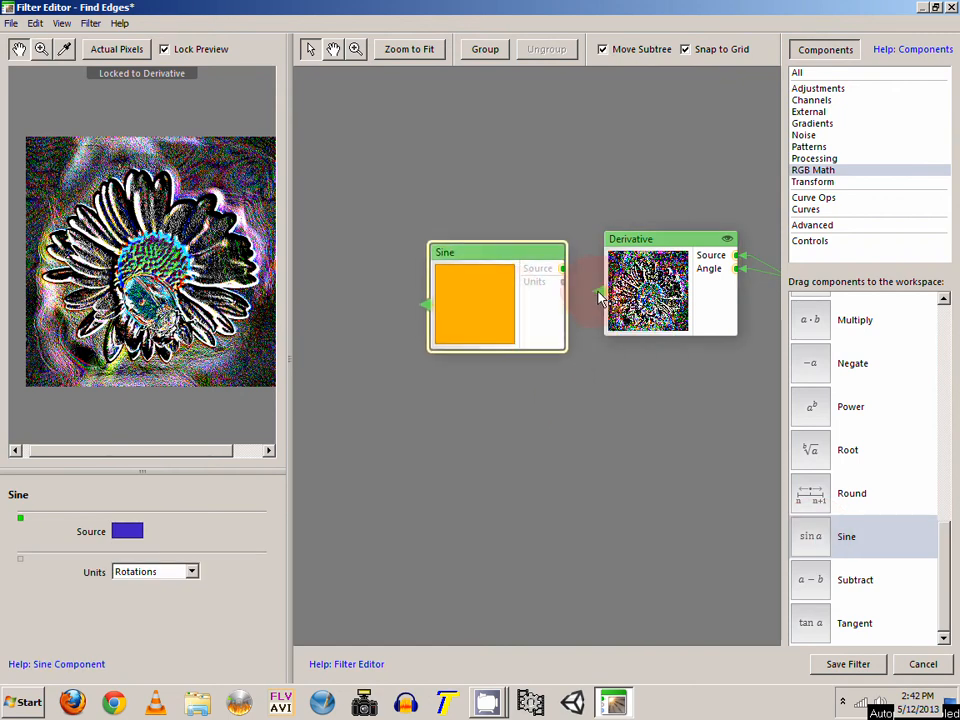
drag(598, 292, 562, 267)
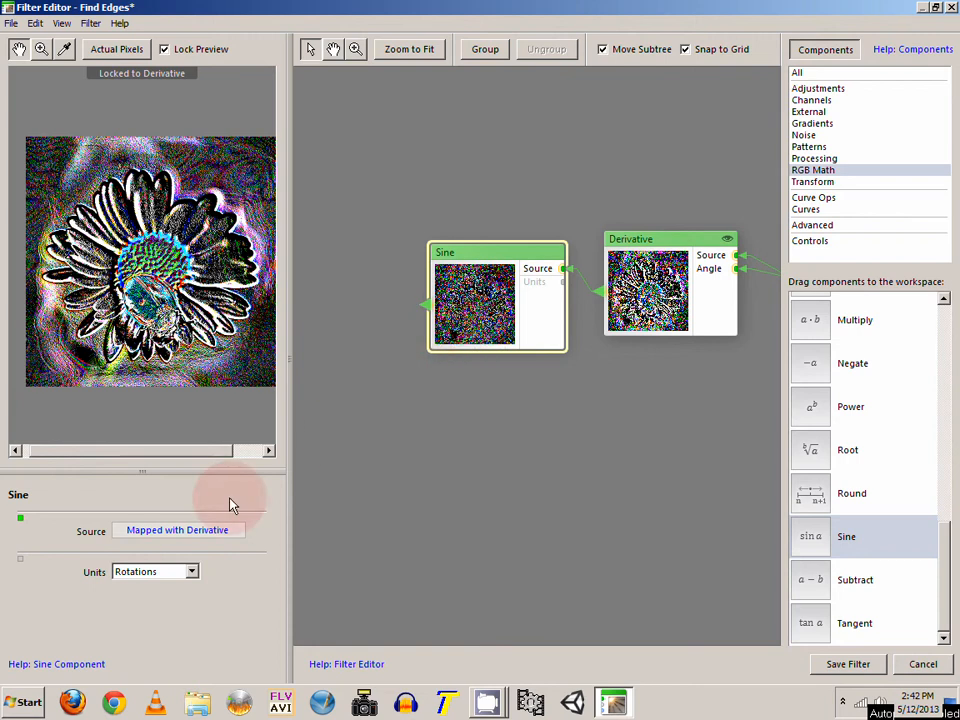
Set the Sine component's Units to Degrees and lock the preview to Sine to inspect its result
click(183, 576)
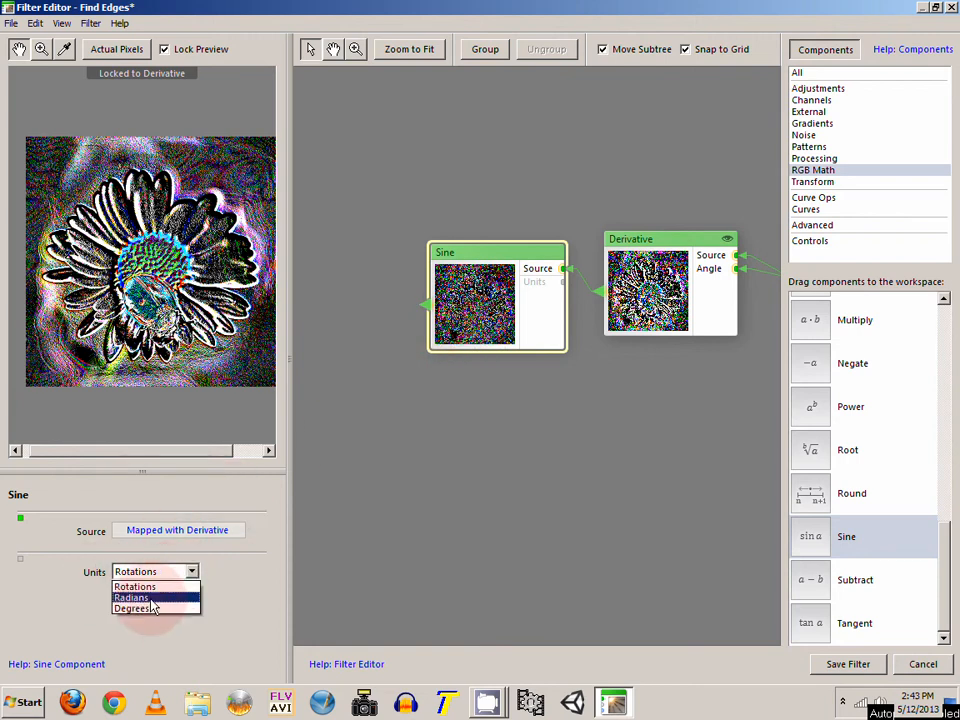
click(153, 609)
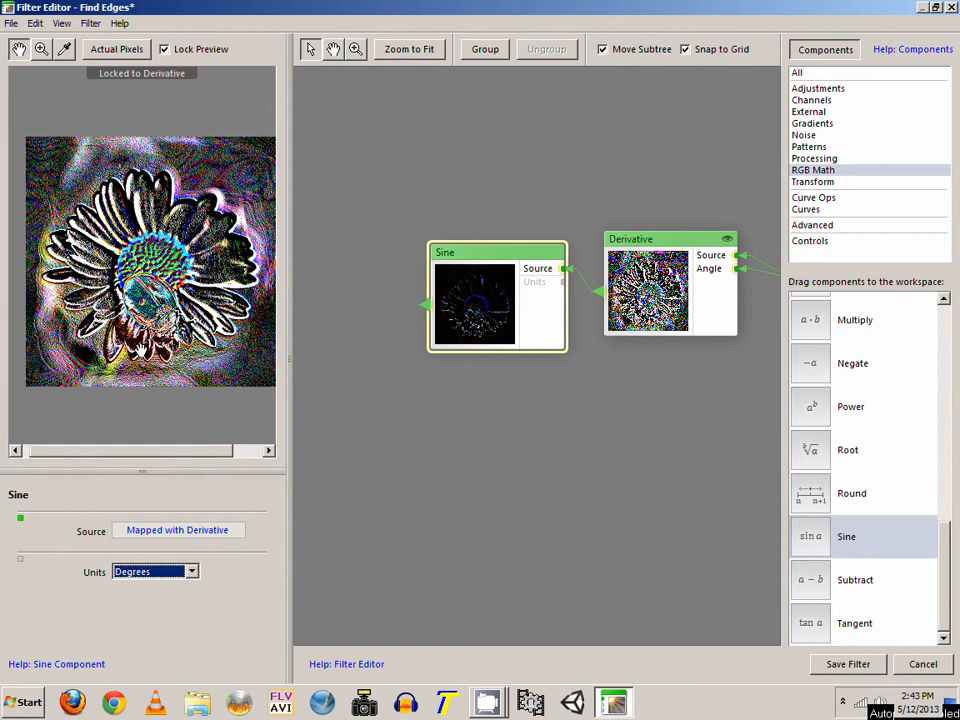
click(482, 320)
double_click(482, 320)
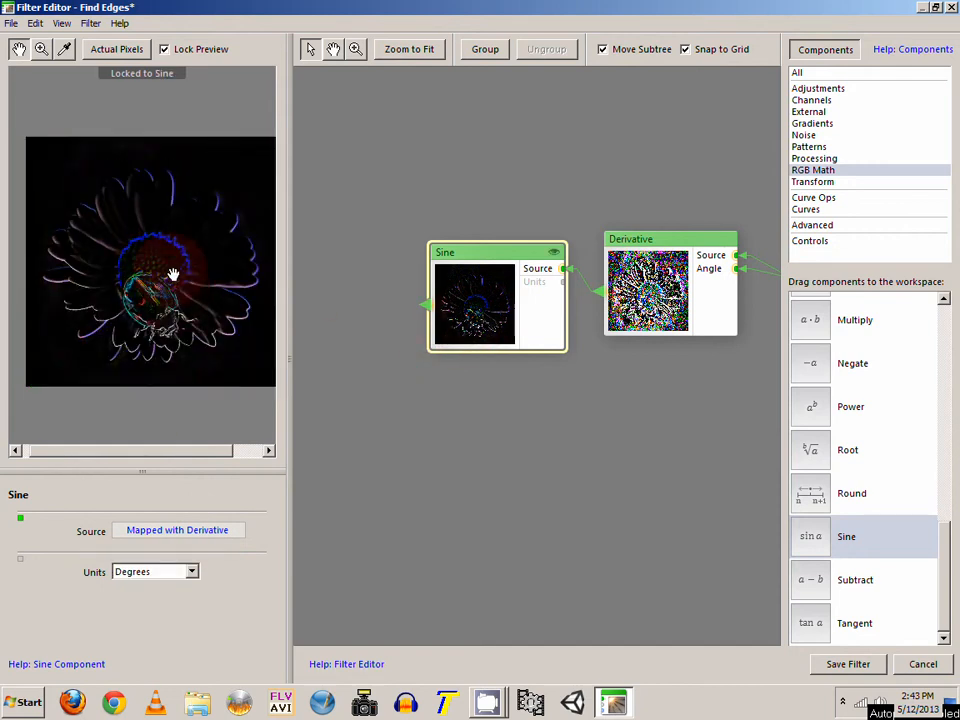
scroll(163, 259, up, 2)
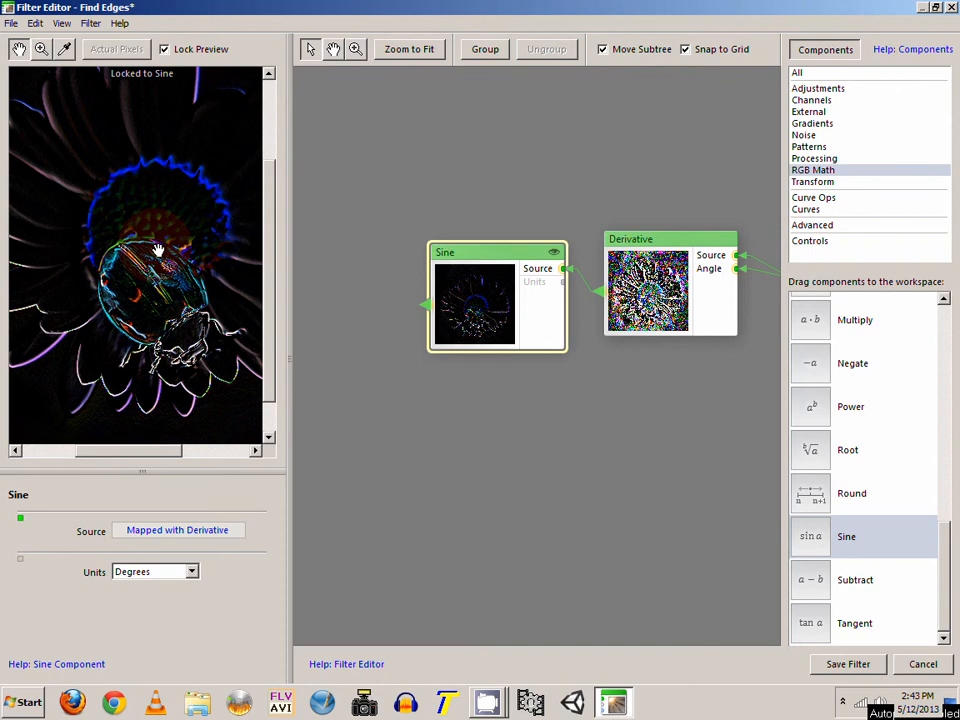
scroll(157, 245, down, 2)
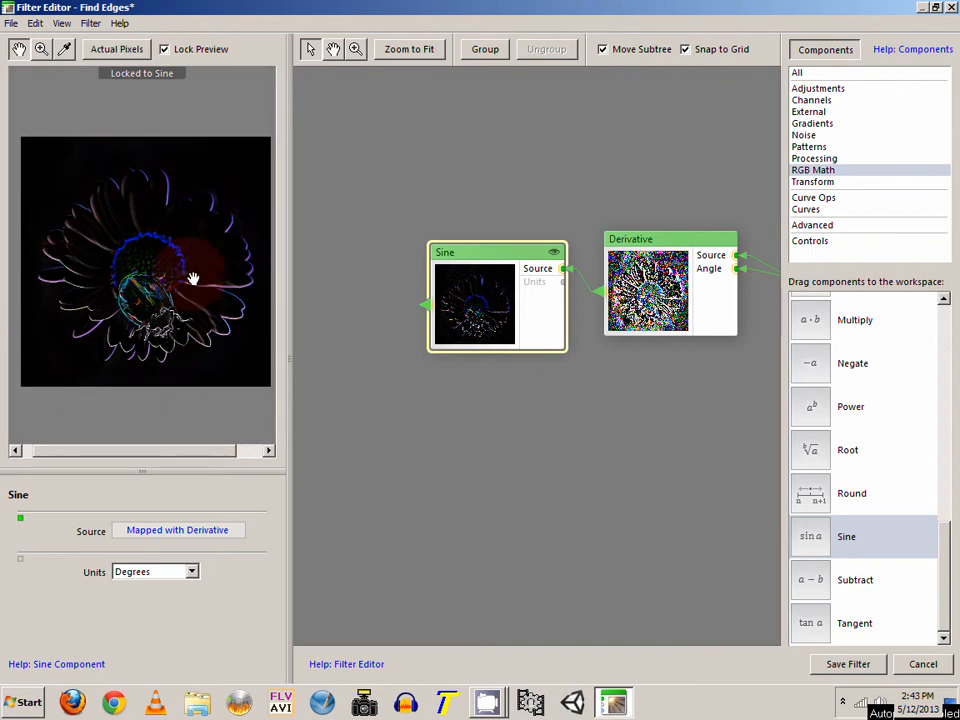
Add an Invert component from the Adjustments category beside Sine and connect the Sine output to its Source
drag(446, 409, 595, 371)
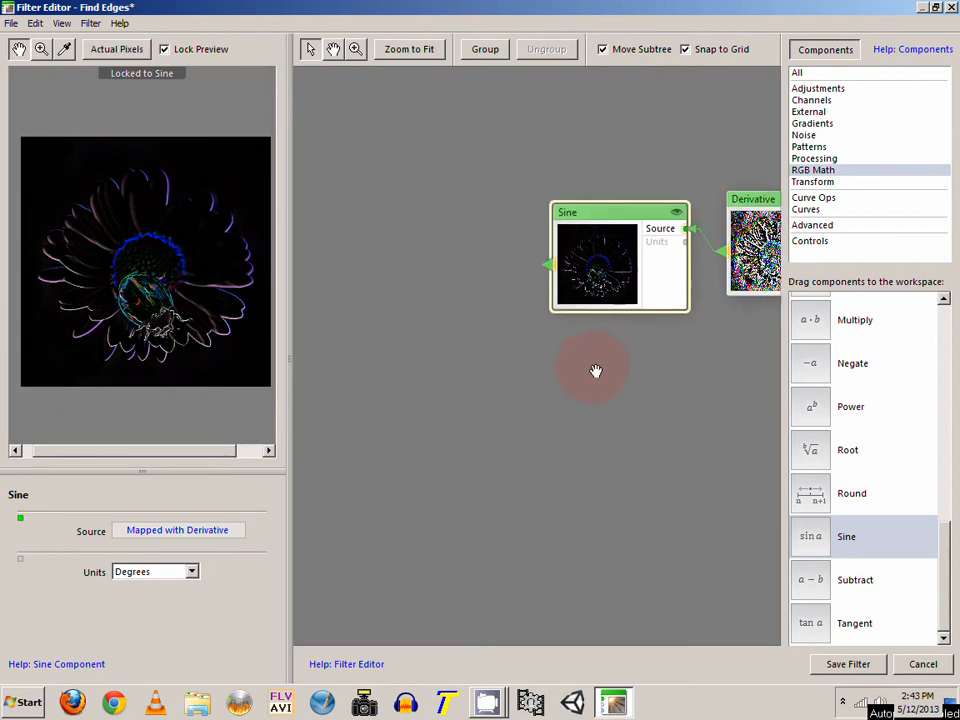
scroll(616, 357, down, 2)
drag(469, 236, 615, 324)
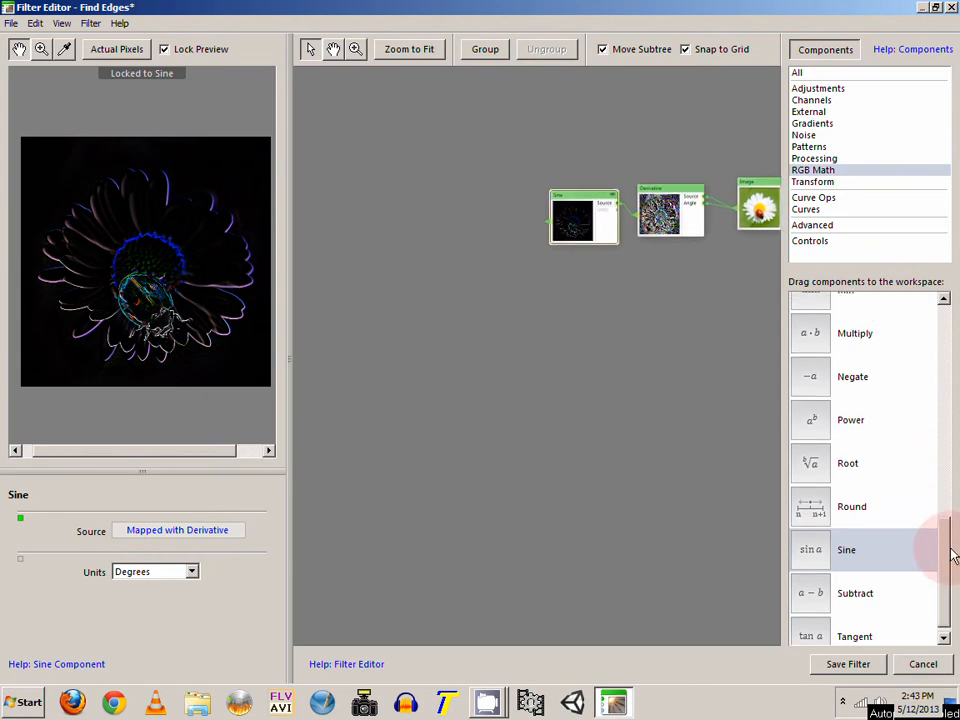
click(811, 90)
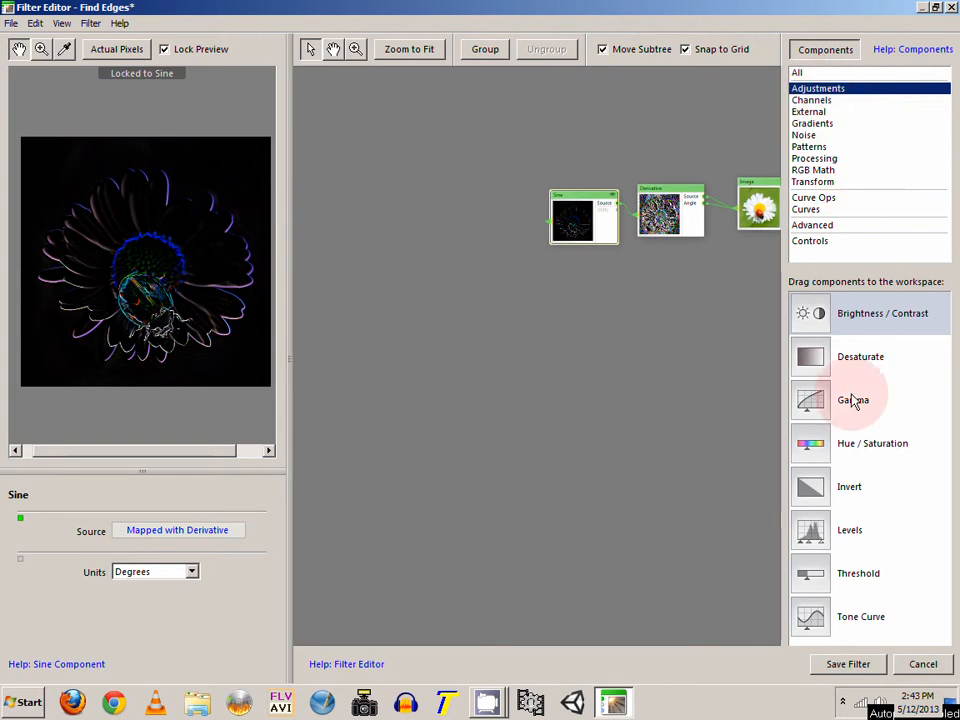
drag(812, 490, 685, 446)
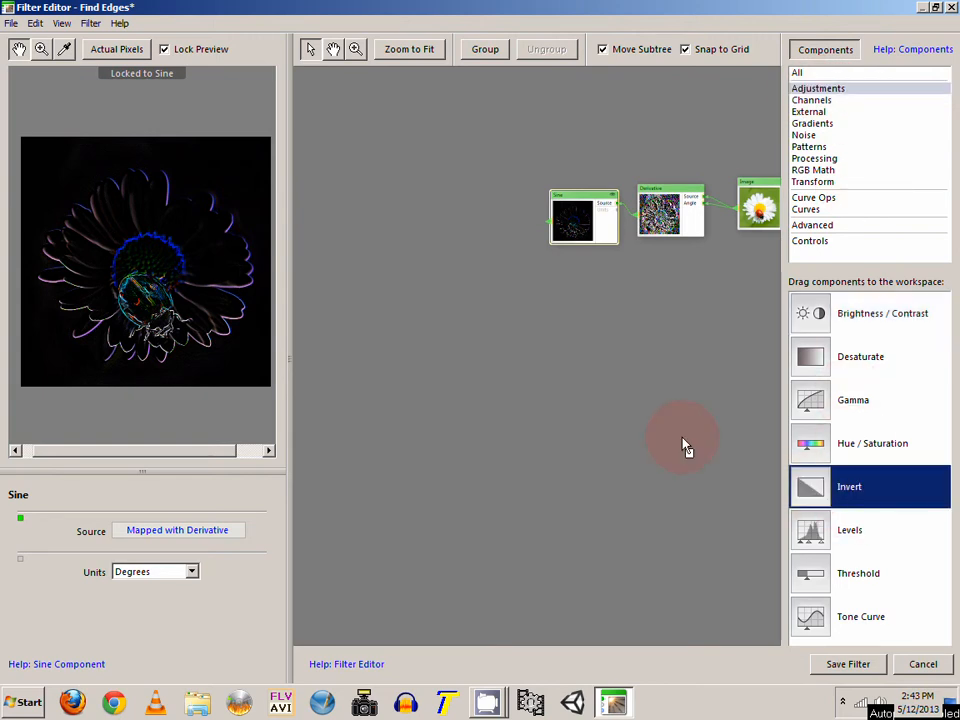
drag(458, 220, 462, 222)
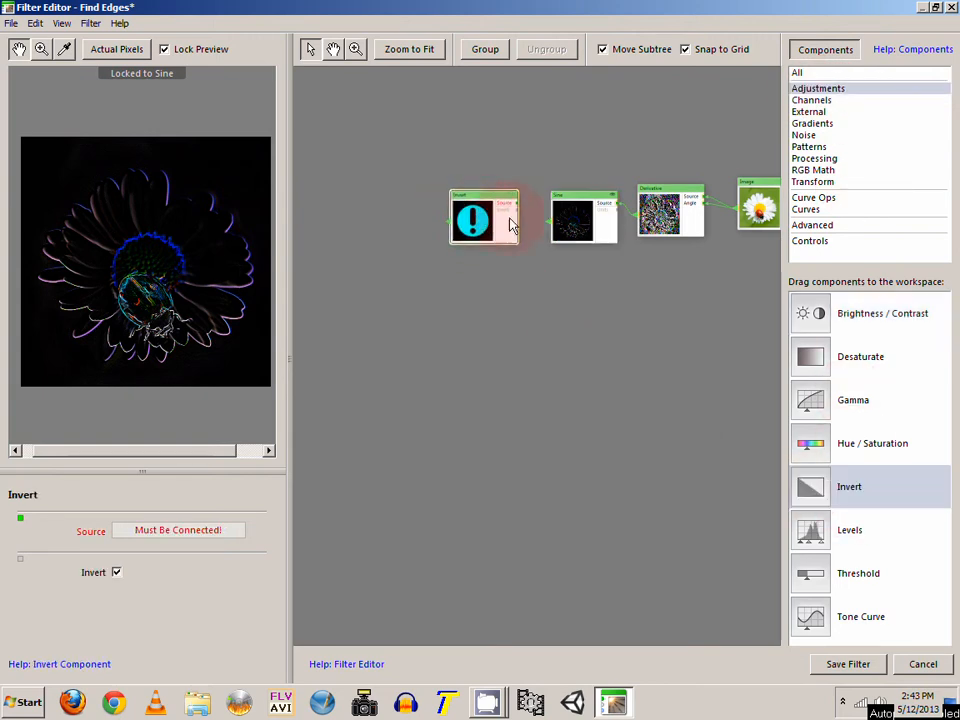
drag(513, 207, 516, 204)
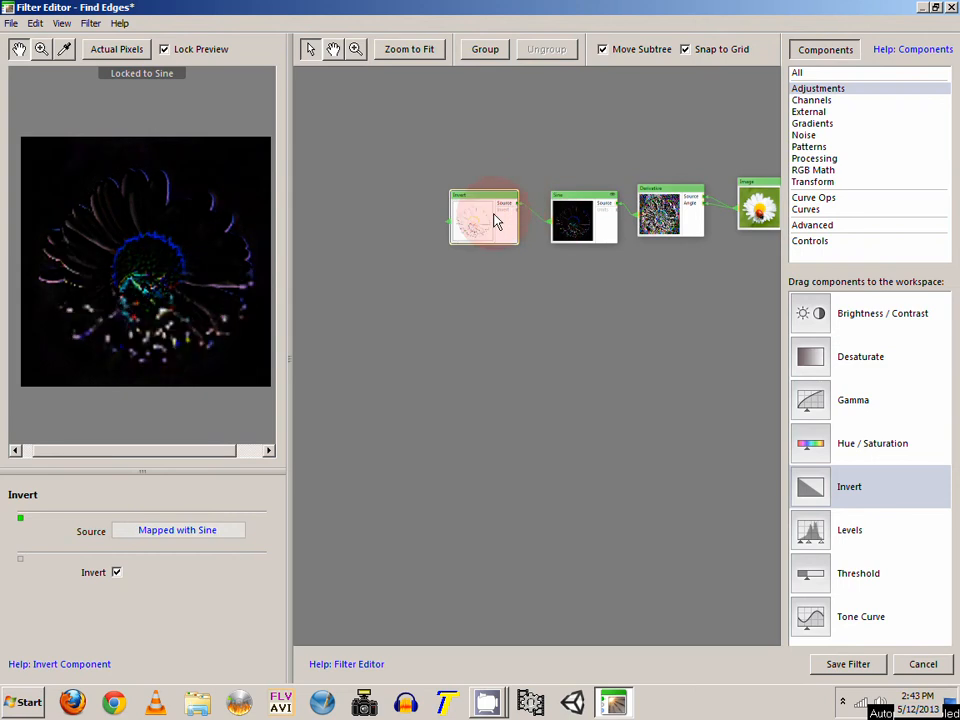
Preview the Invert component and compare its output with the Invert option off and on
double_click(494, 219)
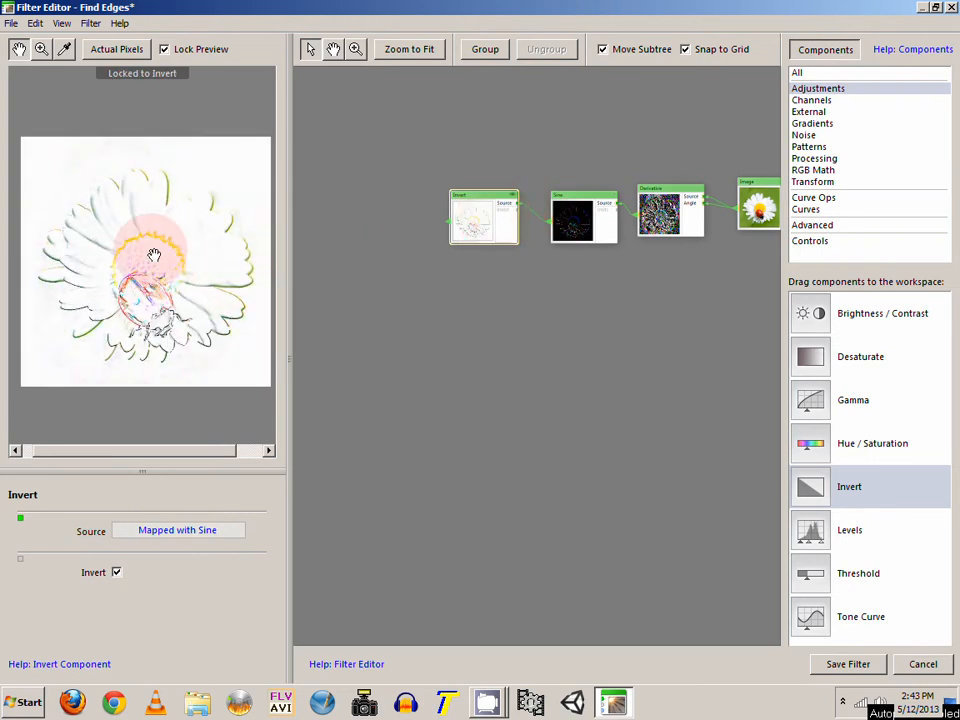
click(117, 572)
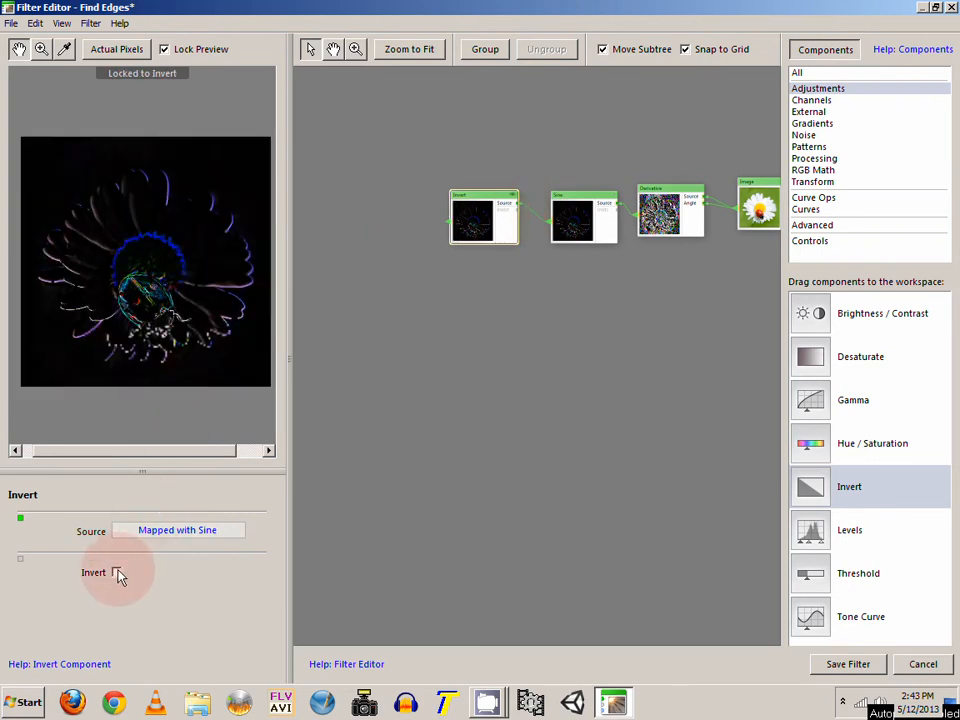
click(117, 572)
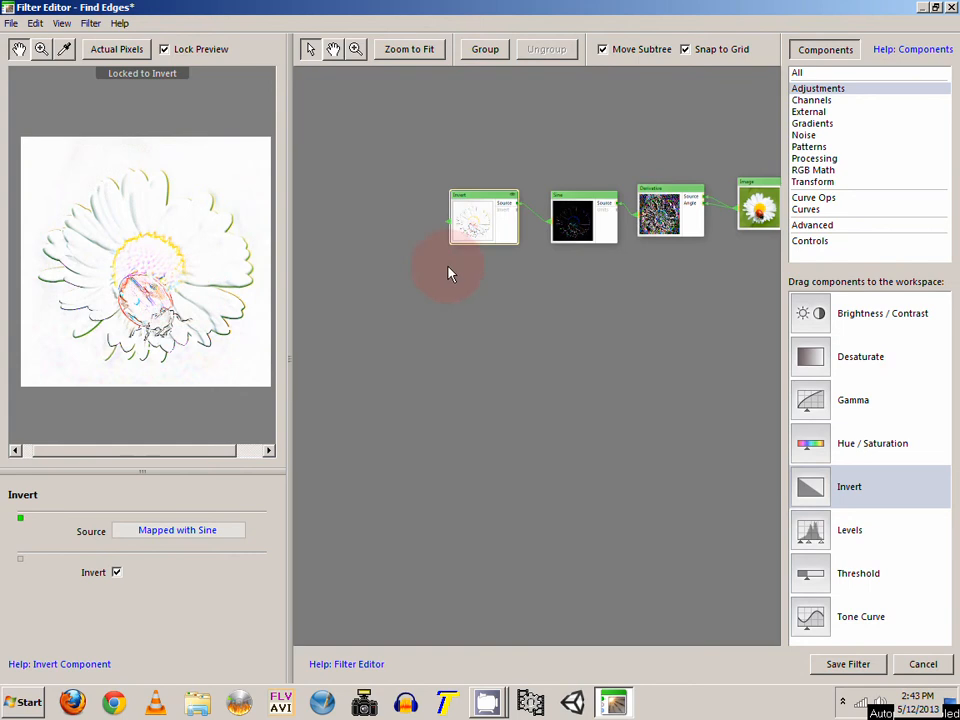
Add a Threshold component fed by the Invert output and set its Threshold value to 96
drag(493, 243, 594, 316)
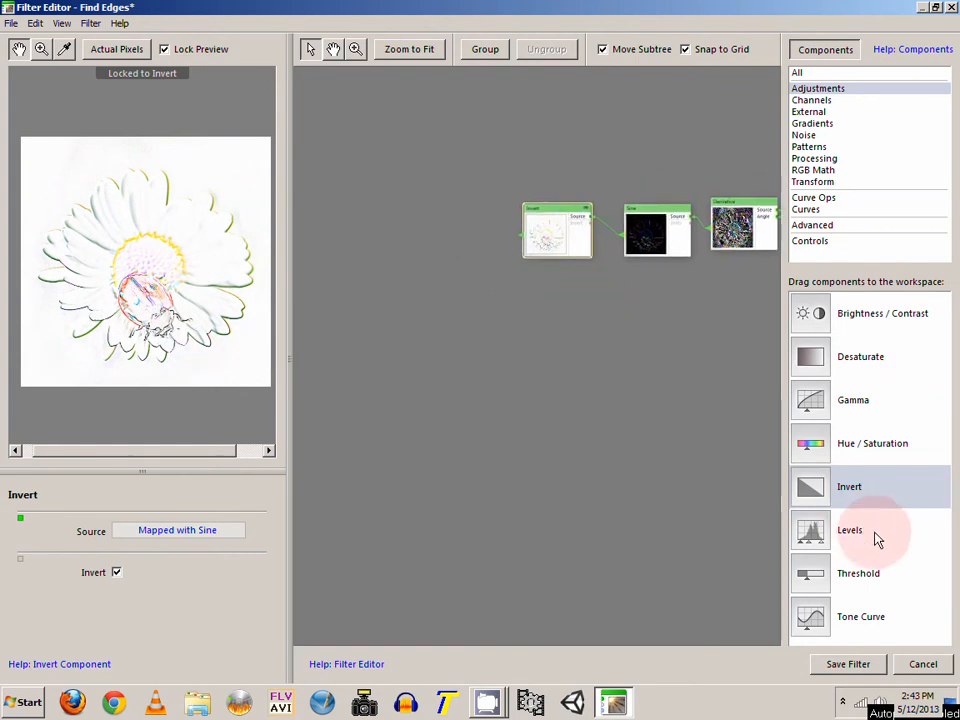
drag(845, 590, 633, 265)
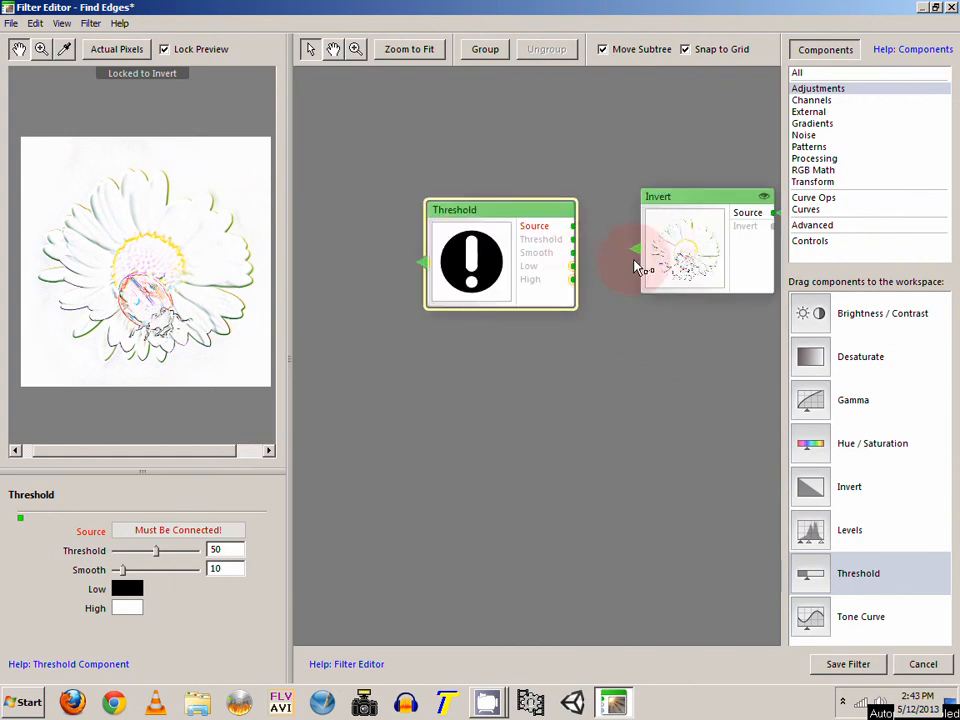
drag(533, 261, 467, 261)
drag(634, 249, 508, 228)
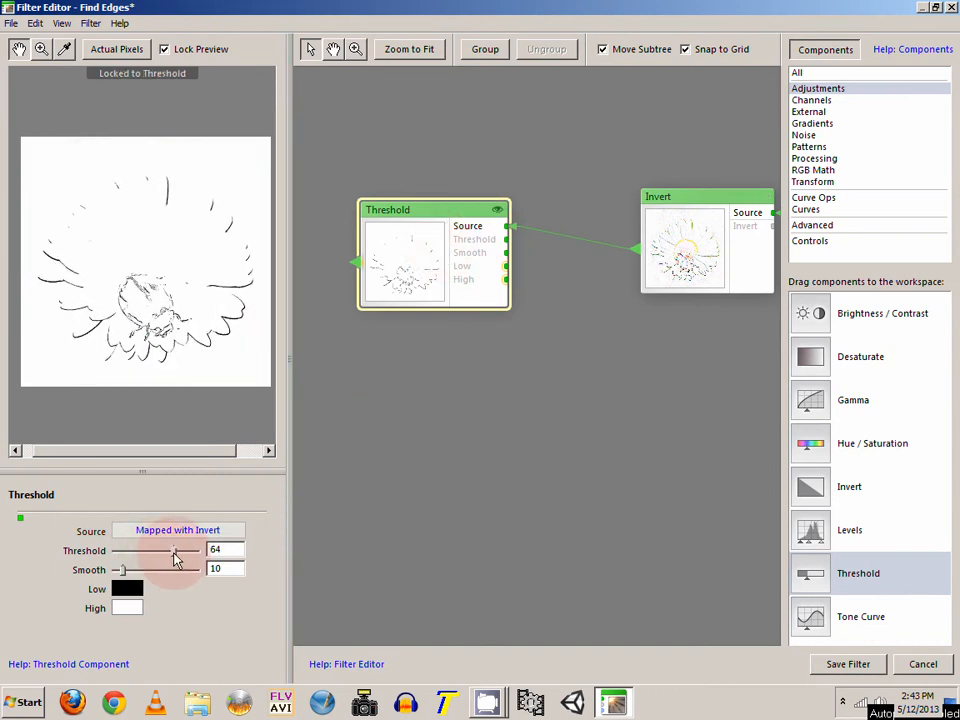
mouse_move(190, 558)
mouse_down()
mouse_move(206, 560)
mouse_move(137, 560)
mouse_move(203, 558)
mouse_move(191, 560)
mouse_up()
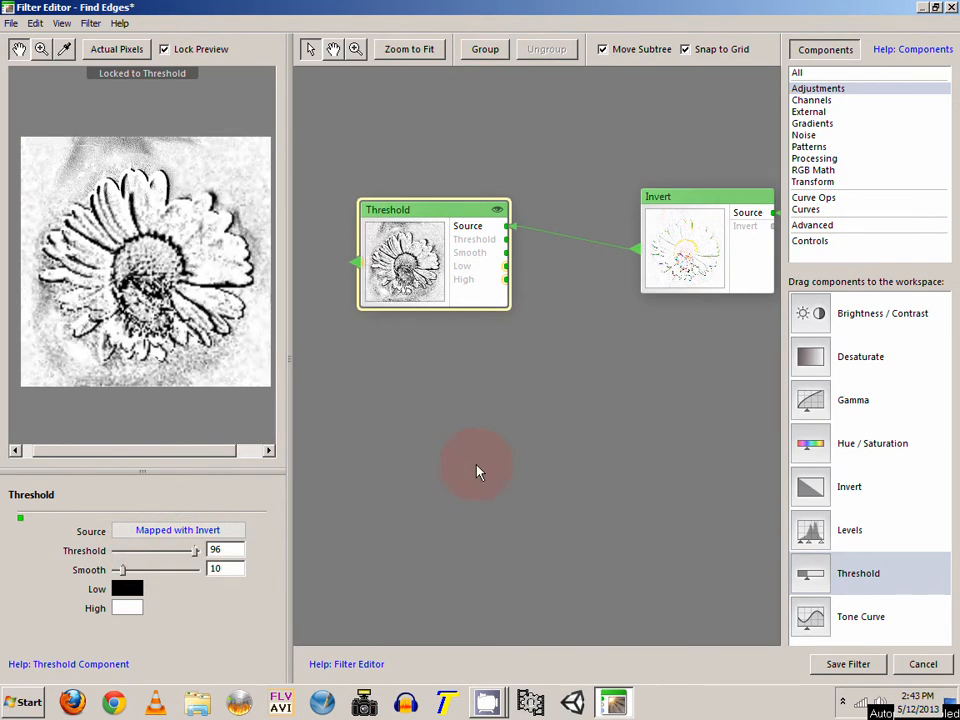
Review the rebuilt chain, examining the Invert component's settings and then those of the Threshold component
drag(703, 405, 576, 365)
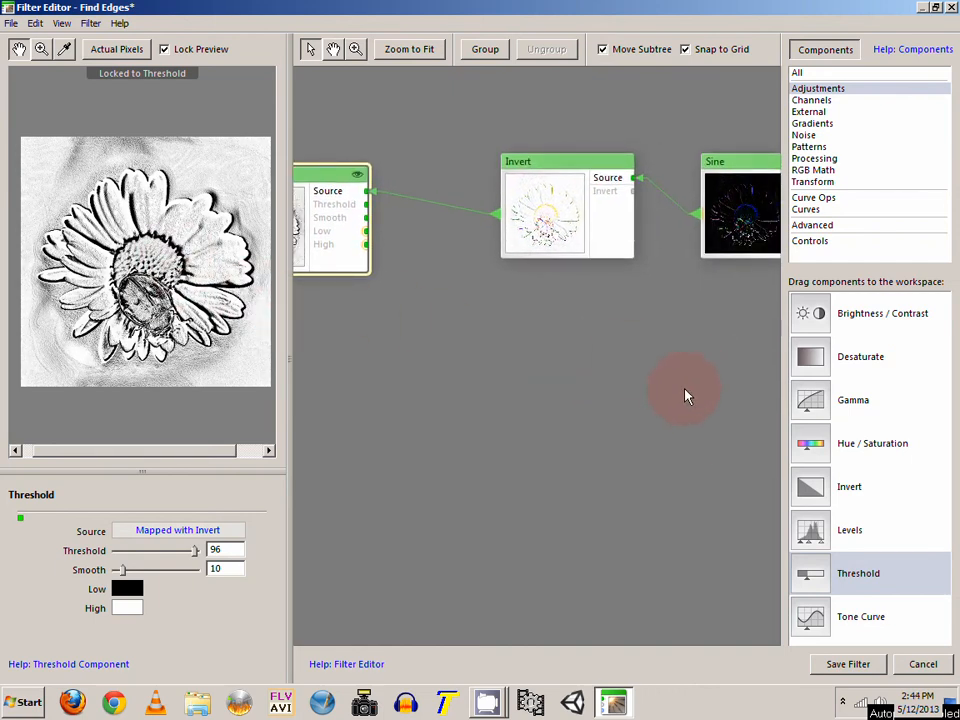
drag(694, 377, 701, 349)
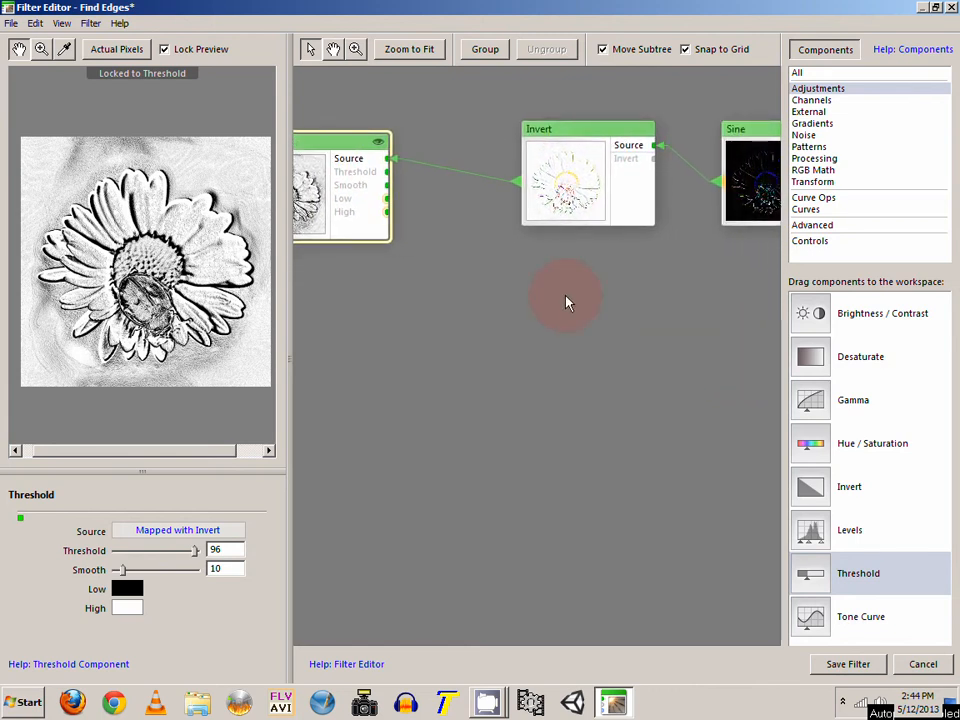
click(585, 192)
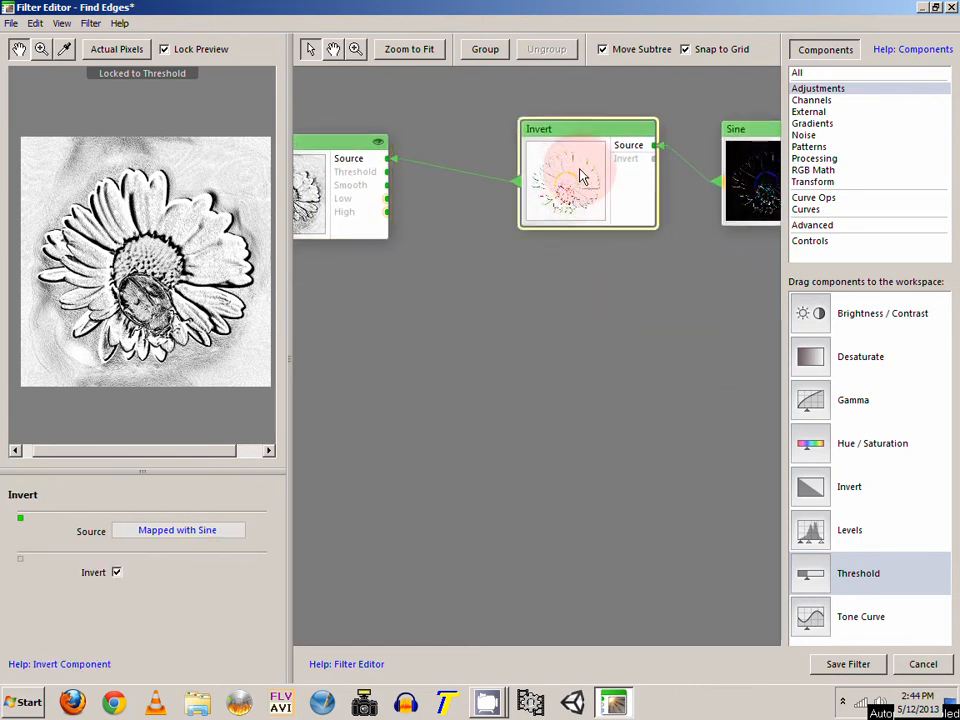
click(340, 228)
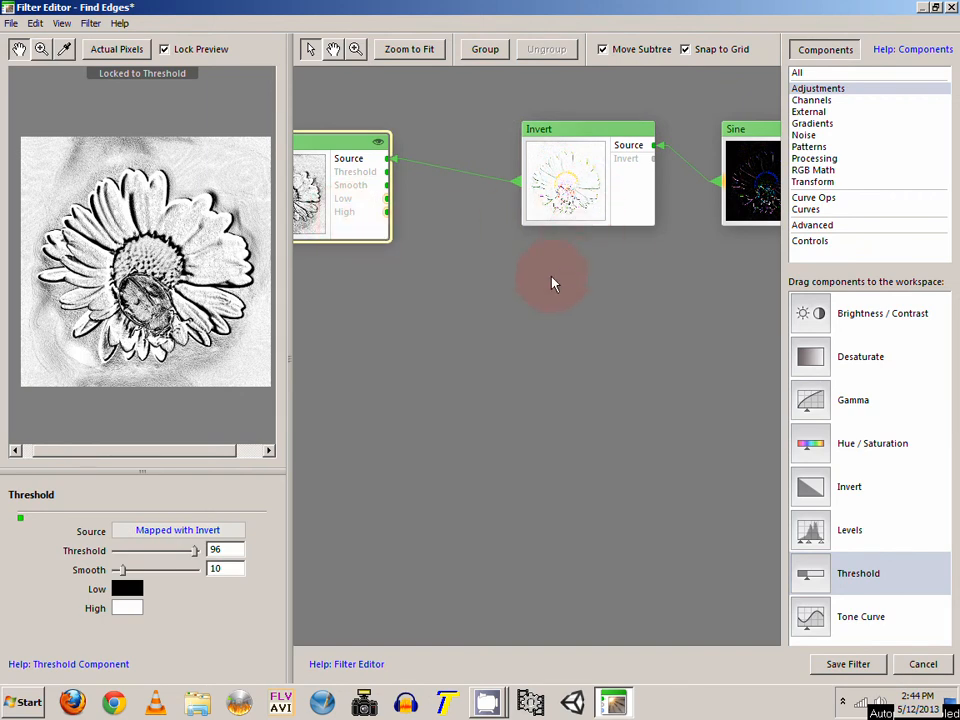
mouse_move(551, 284)
mouse_down()
mouse_move(585, 285)
mouse_move(546, 277)
mouse_up()
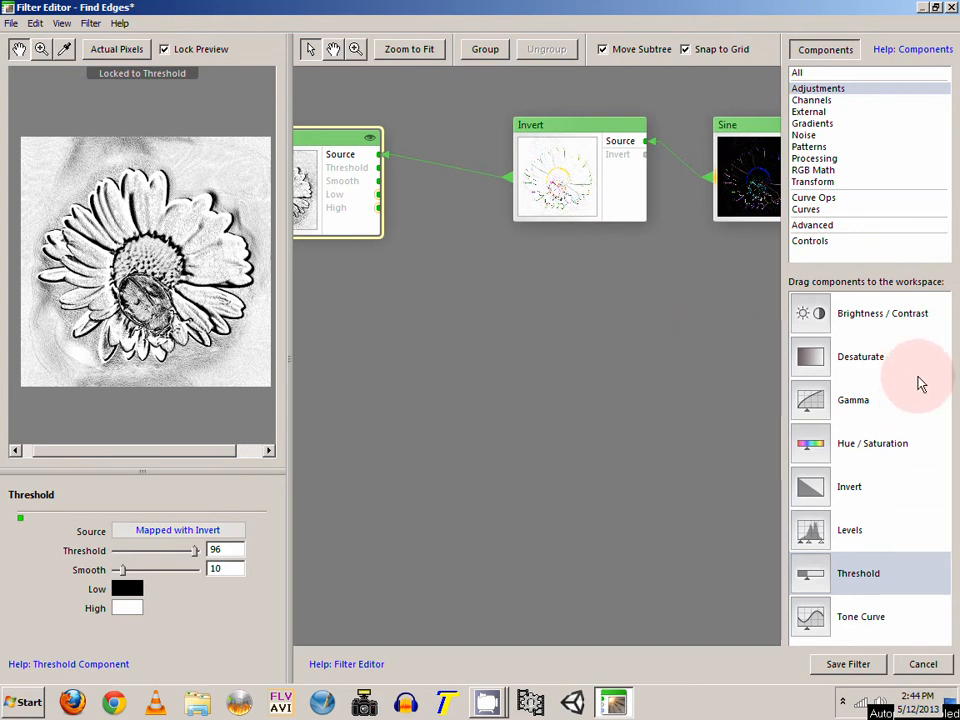
Find the Switch component in the full component list and add it to the workspace below the Invert component
click(812, 73)
drag(948, 321, 948, 615)
click(601, 261)
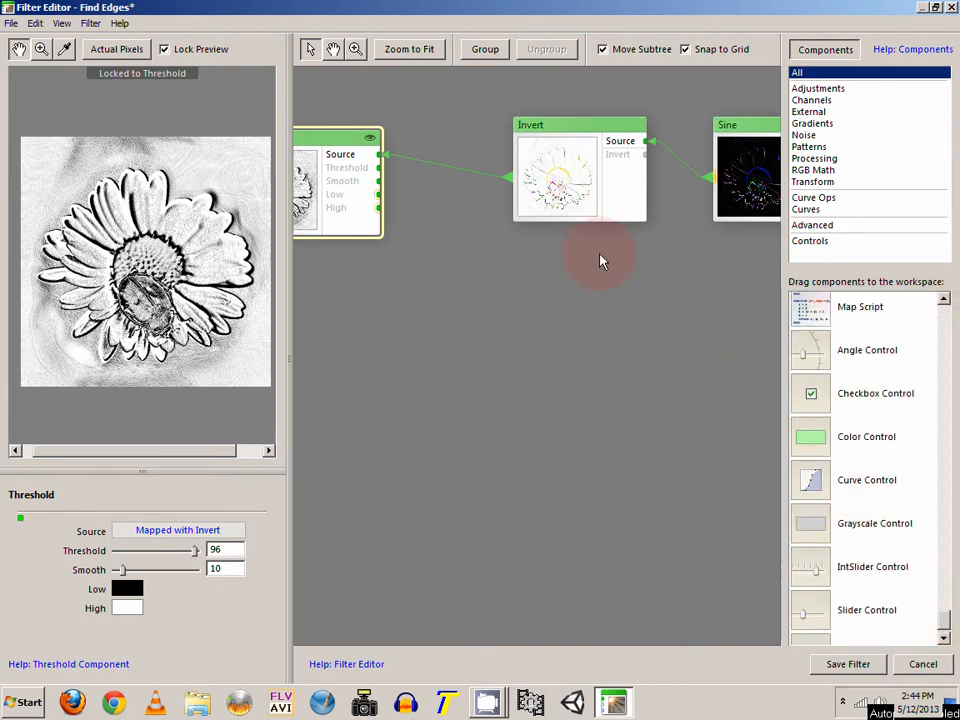
click(591, 218)
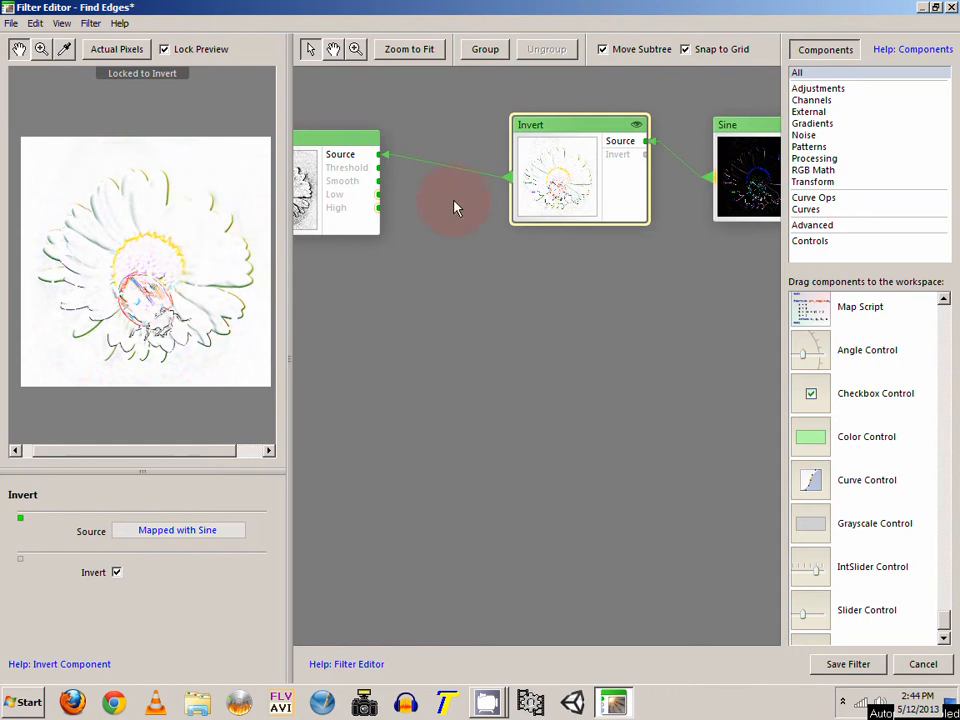
click(332, 207)
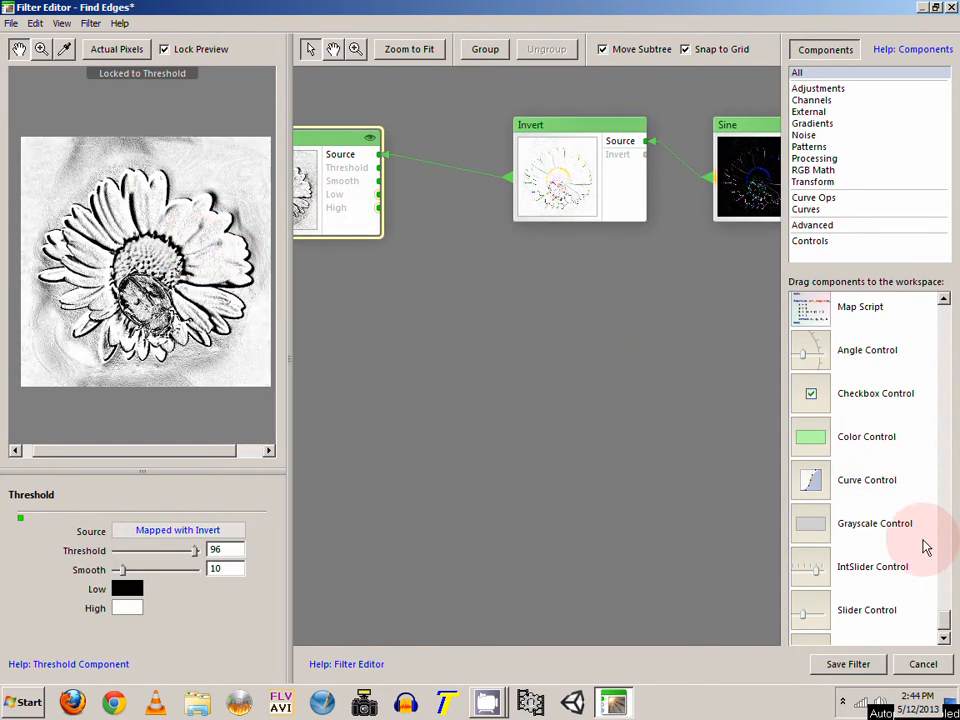
scroll(945, 620, up, 3)
drag(948, 613, 945, 463)
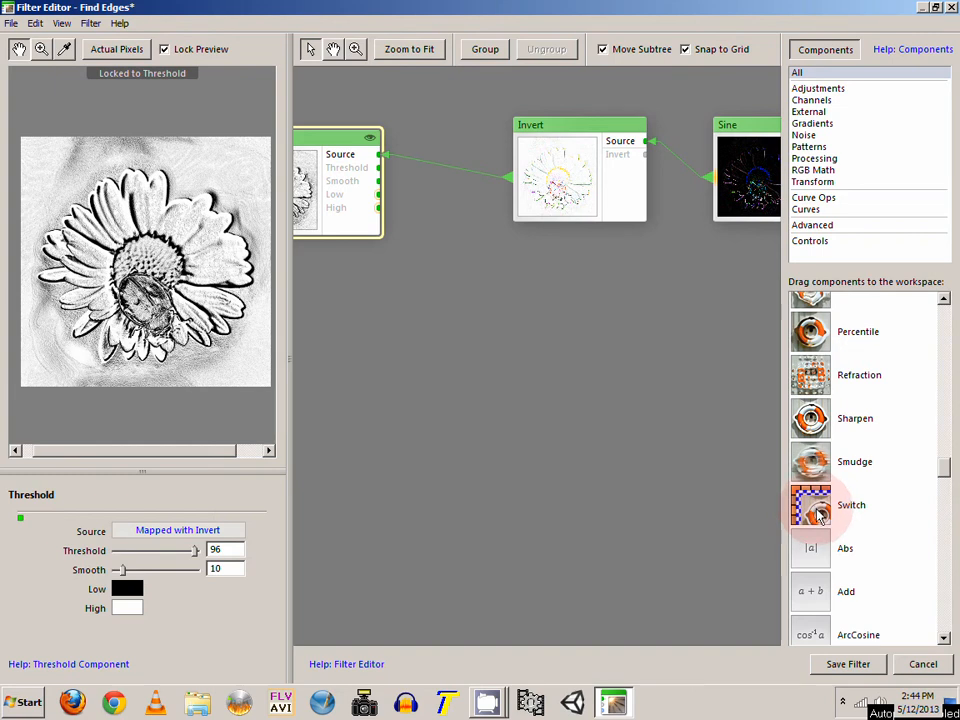
double_click(817, 509)
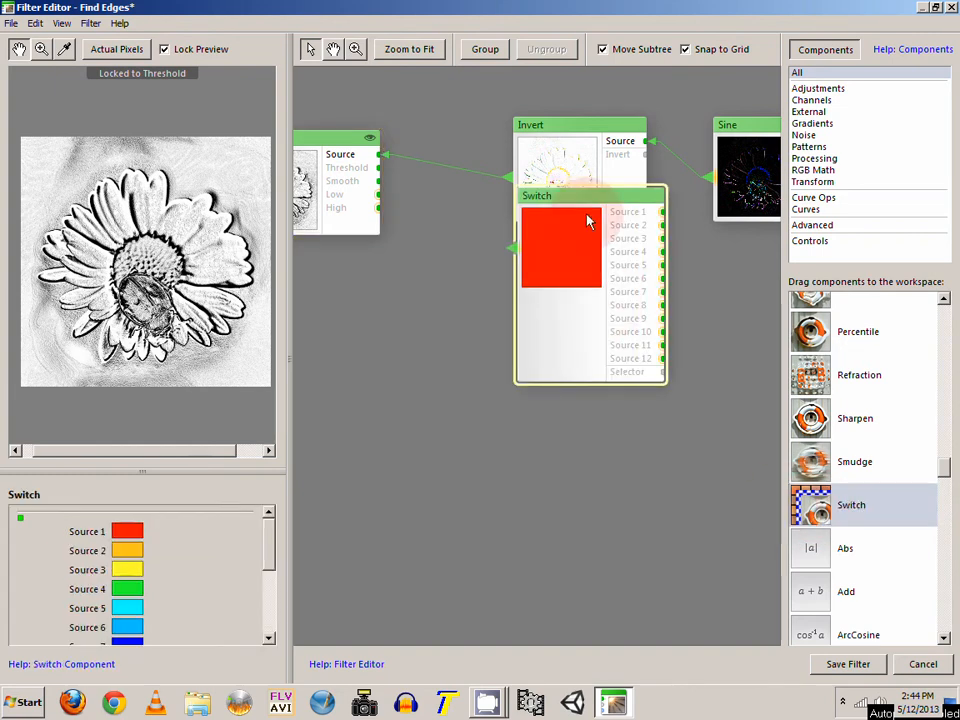
drag(586, 214, 528, 301)
Set the Source 2 colour of the Switch component to black (000000)
click(490, 118)
click(332, 133)
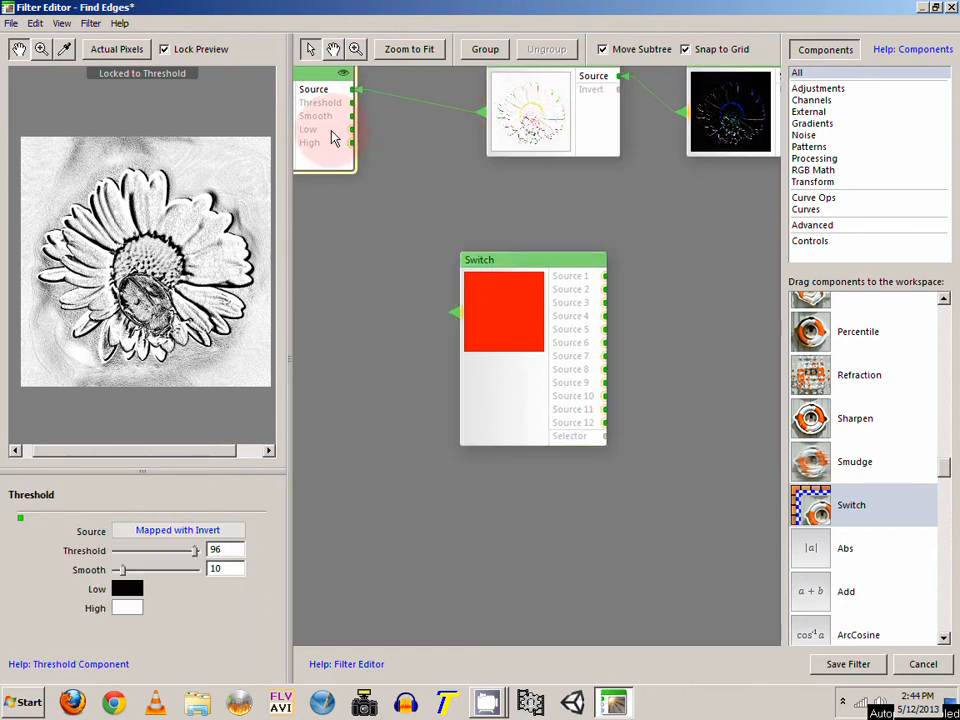
drag(355, 185, 433, 193)
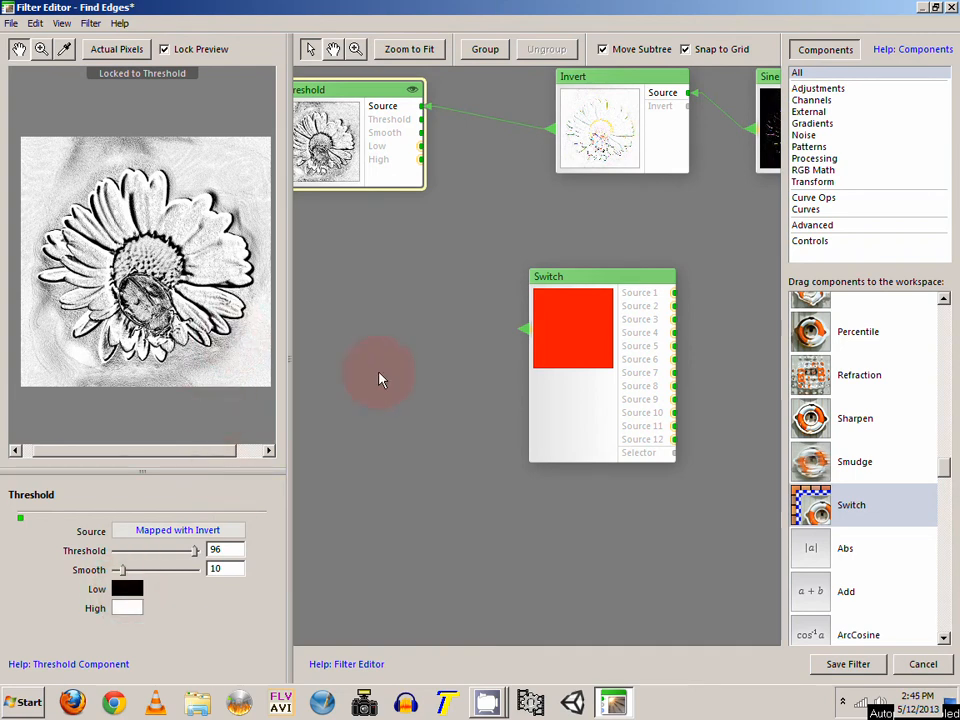
click(573, 394)
drag(617, 364, 560, 359)
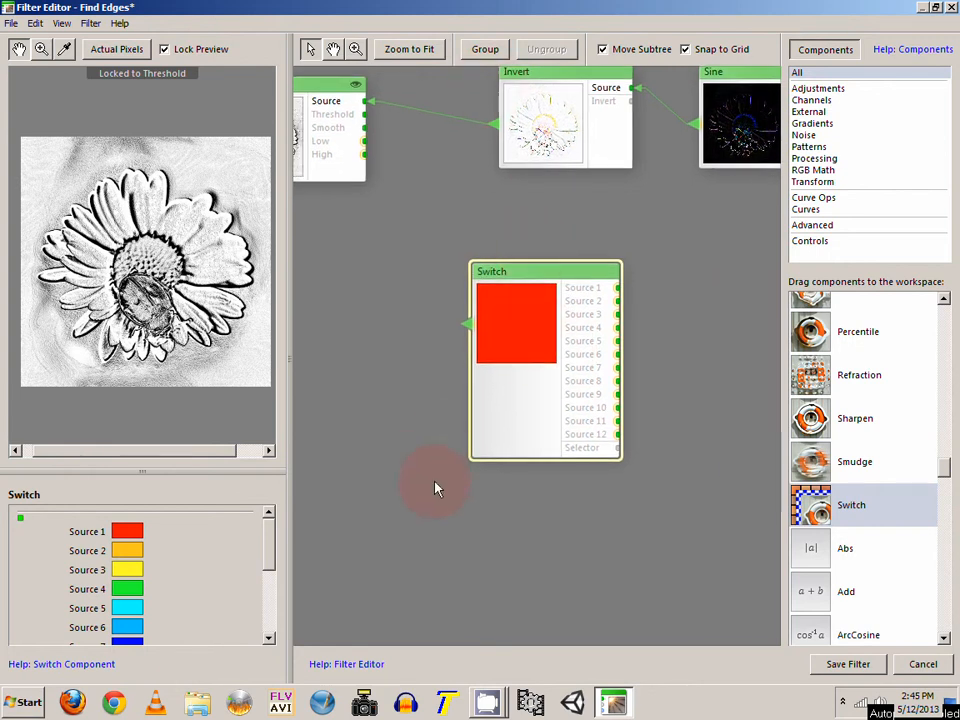
click(136, 551)
drag(189, 546, 161, 583)
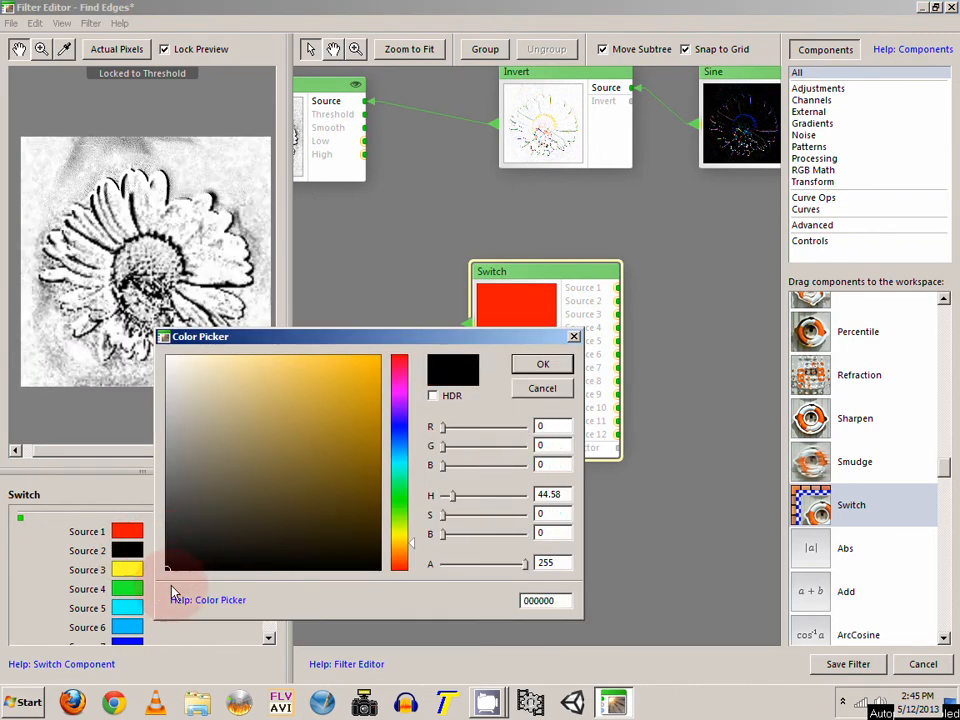
click(542, 365)
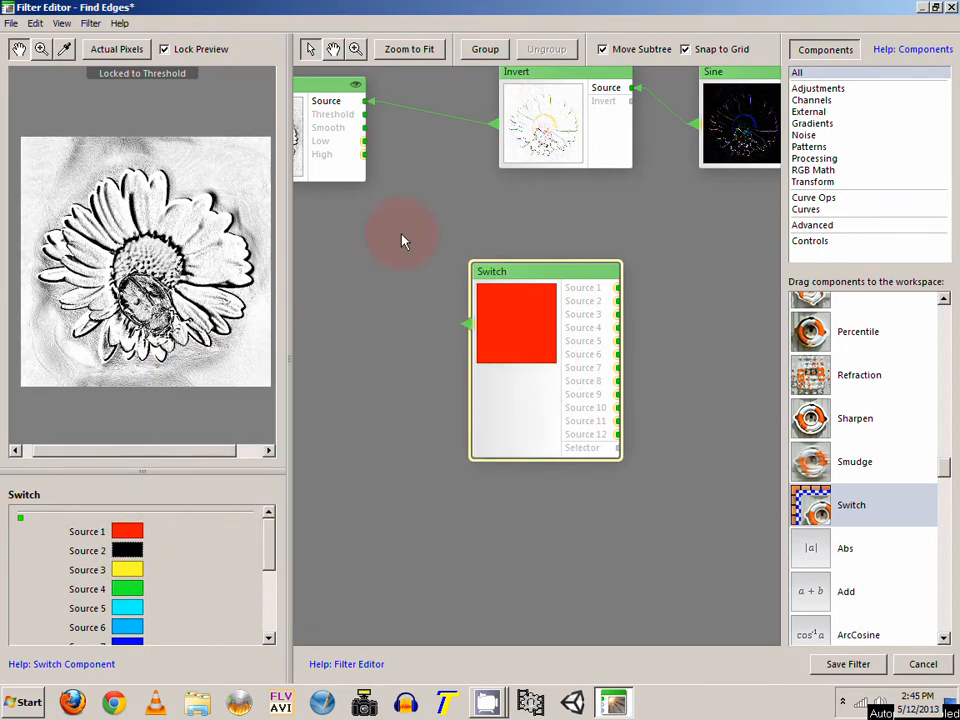
Connect the Invert component's output to Source 1 of the Switch component
click(336, 170)
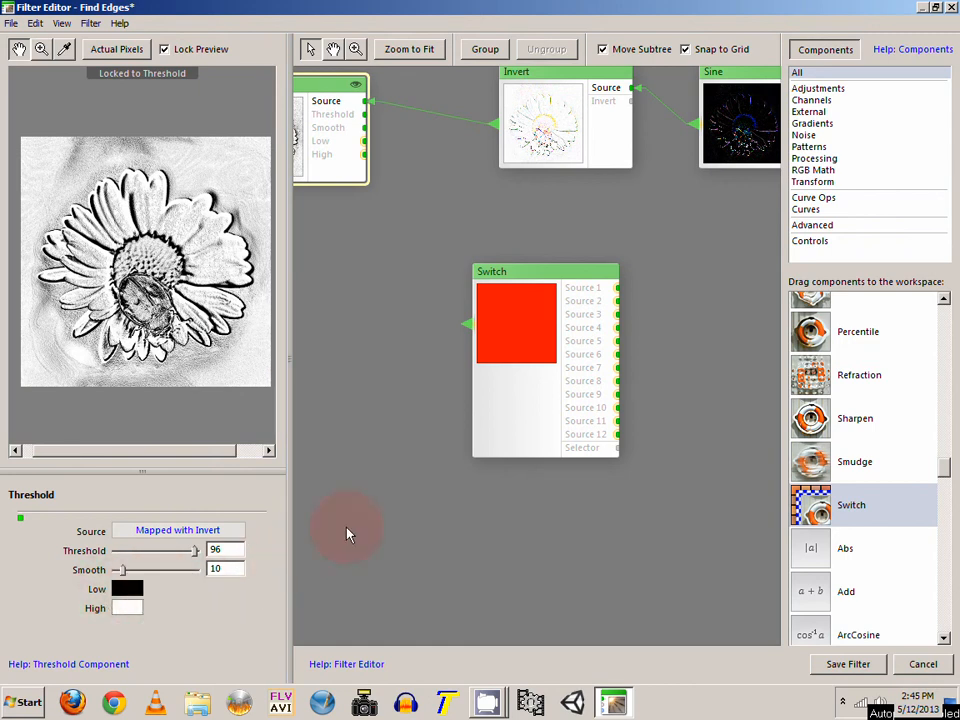
drag(457, 452, 476, 486)
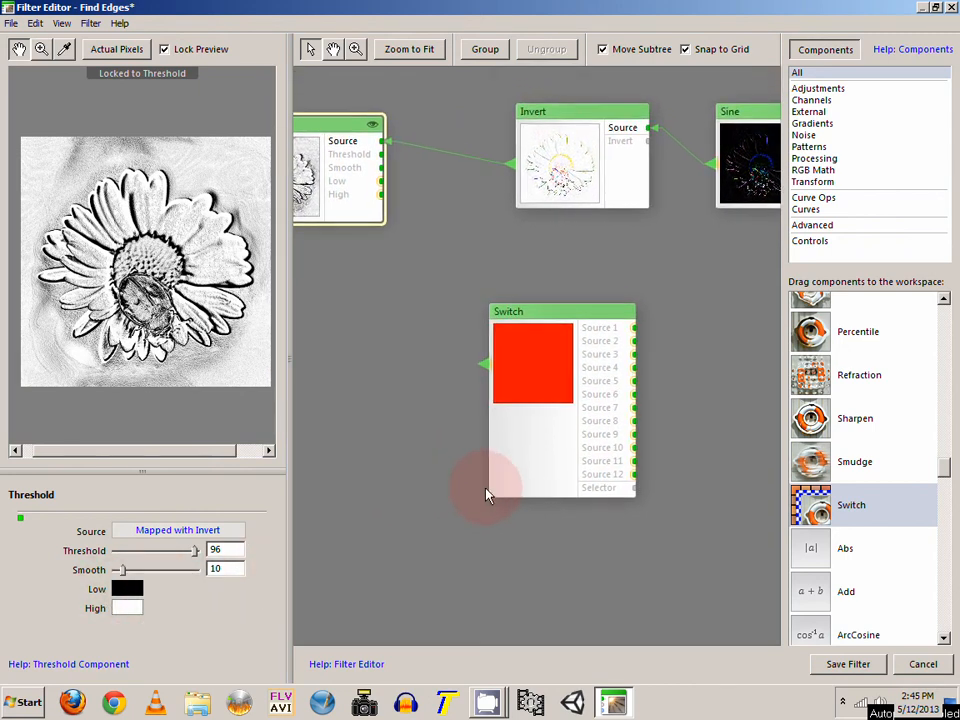
click(548, 207)
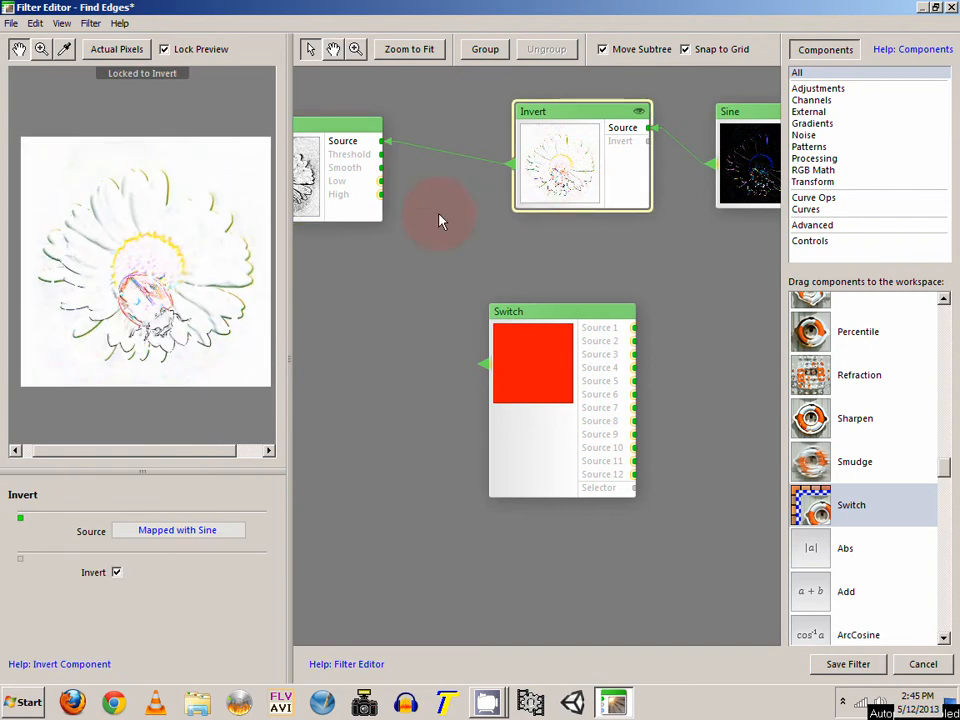
drag(557, 183, 614, 252)
drag(636, 332, 635, 331)
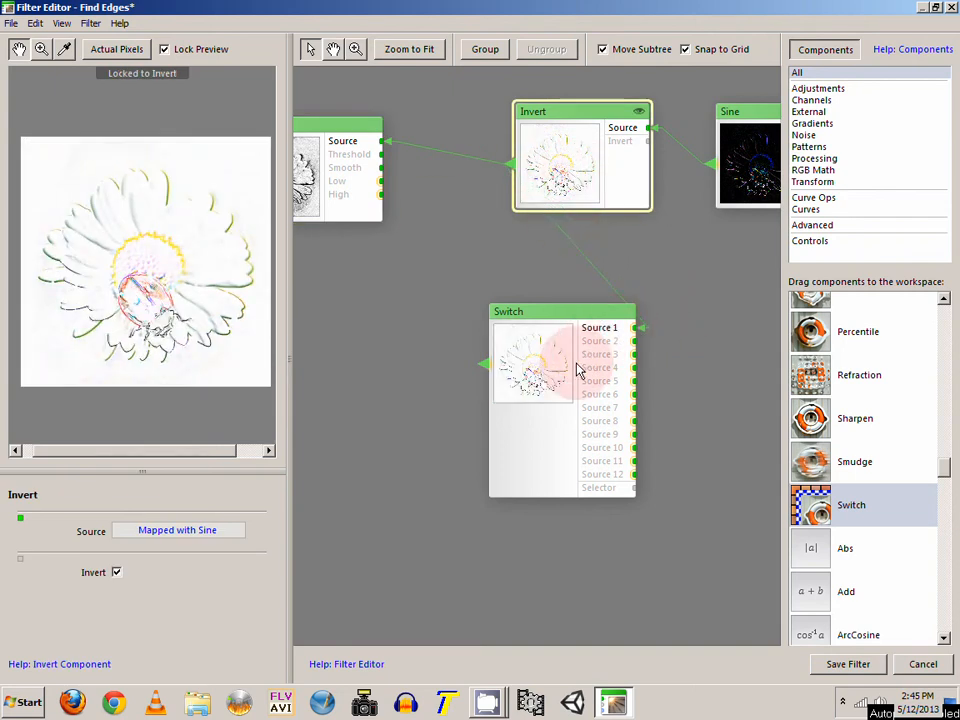
Connect the Switch output to the Low input of the Threshold component and preview Threshold
drag(429, 375, 484, 382)
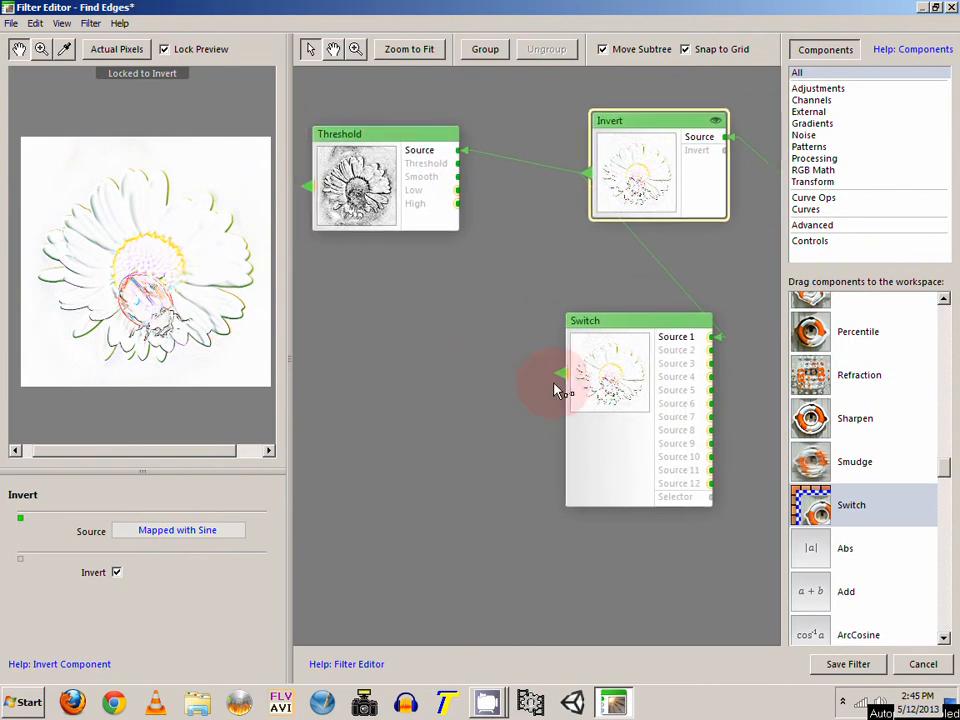
click(598, 392)
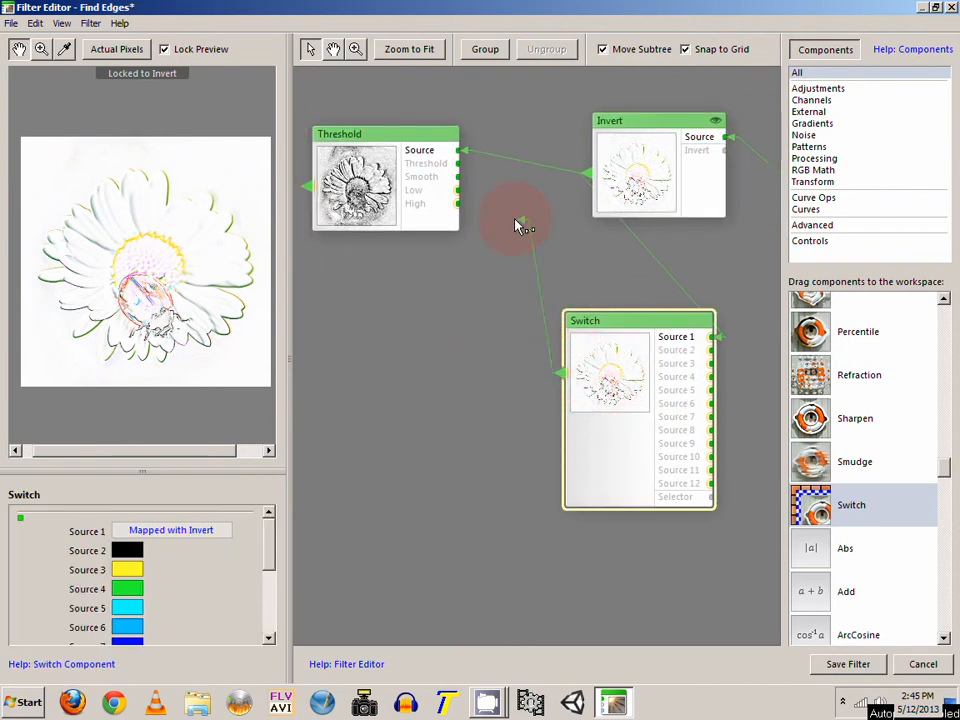
drag(469, 200, 458, 191)
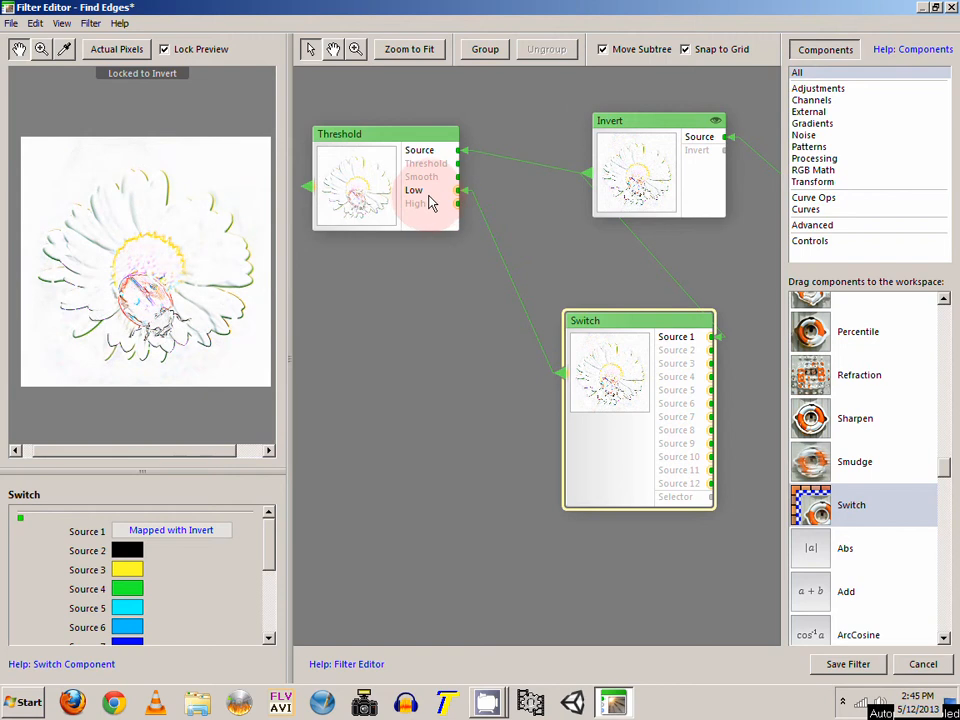
click(399, 200)
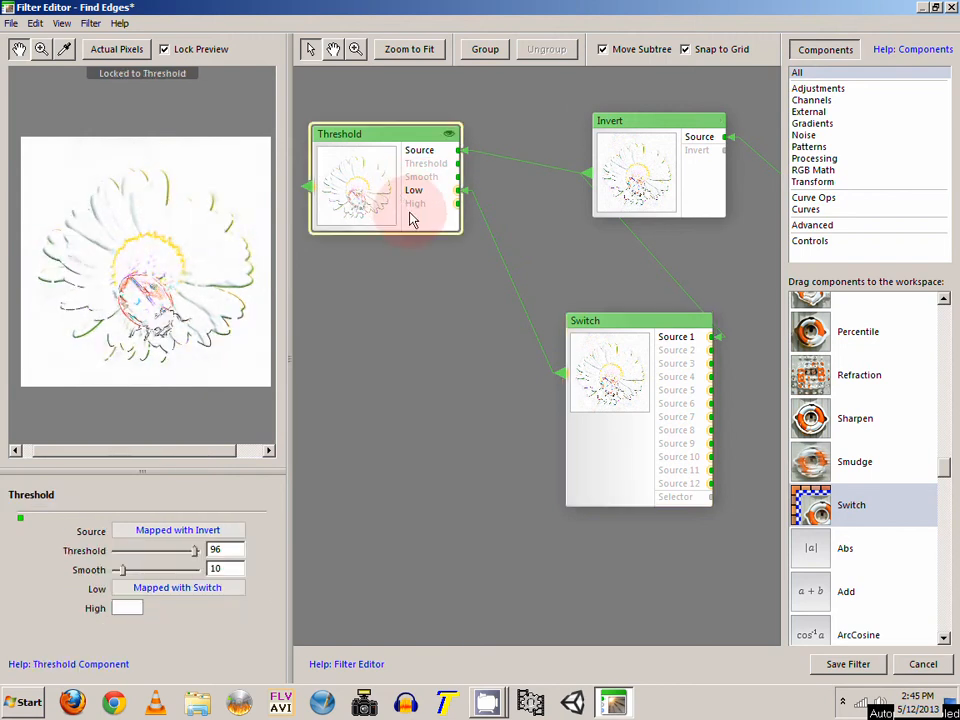
Set the Switch component's Selector to 2 and move the Invert component farther away from Threshold
click(612, 370)
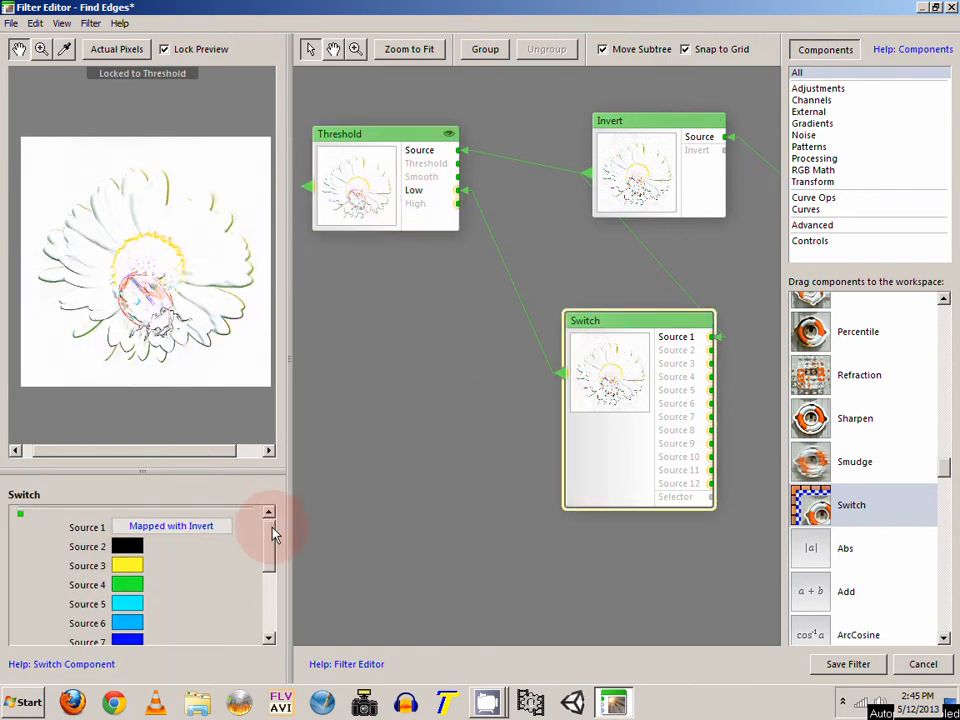
drag(275, 533, 273, 603)
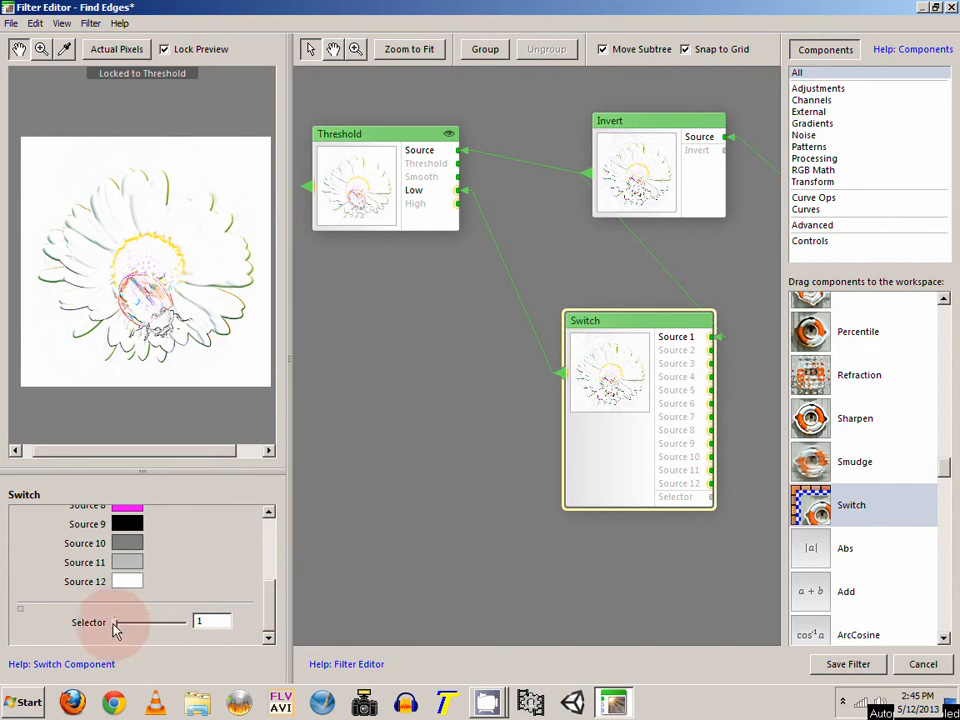
drag(115, 628, 120, 628)
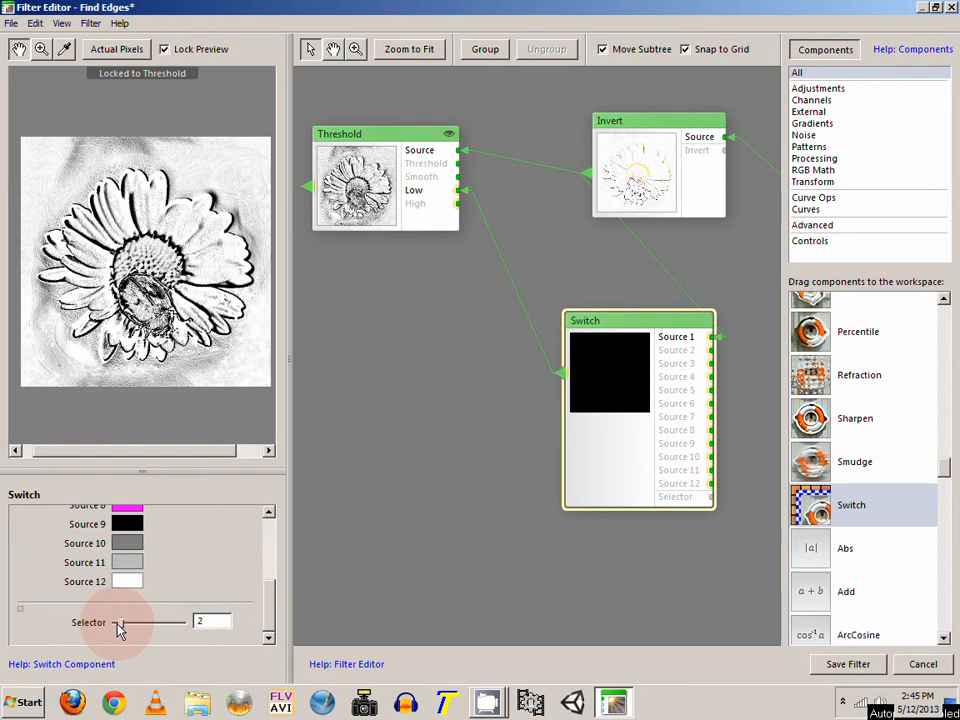
drag(118, 628, 119, 628)
drag(712, 498, 648, 478)
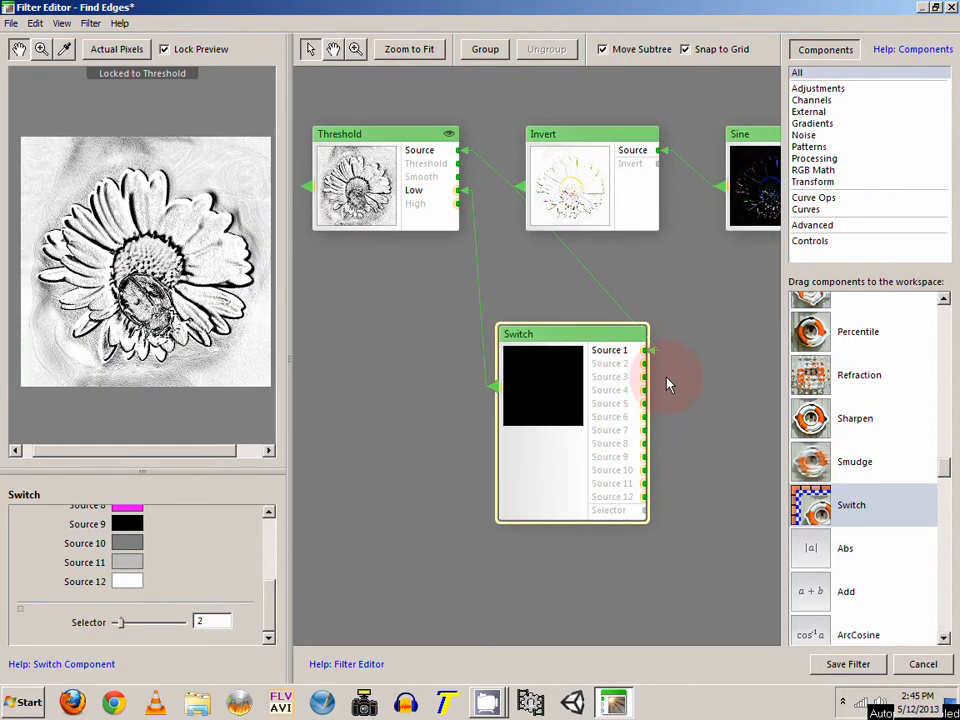
drag(546, 235, 697, 228)
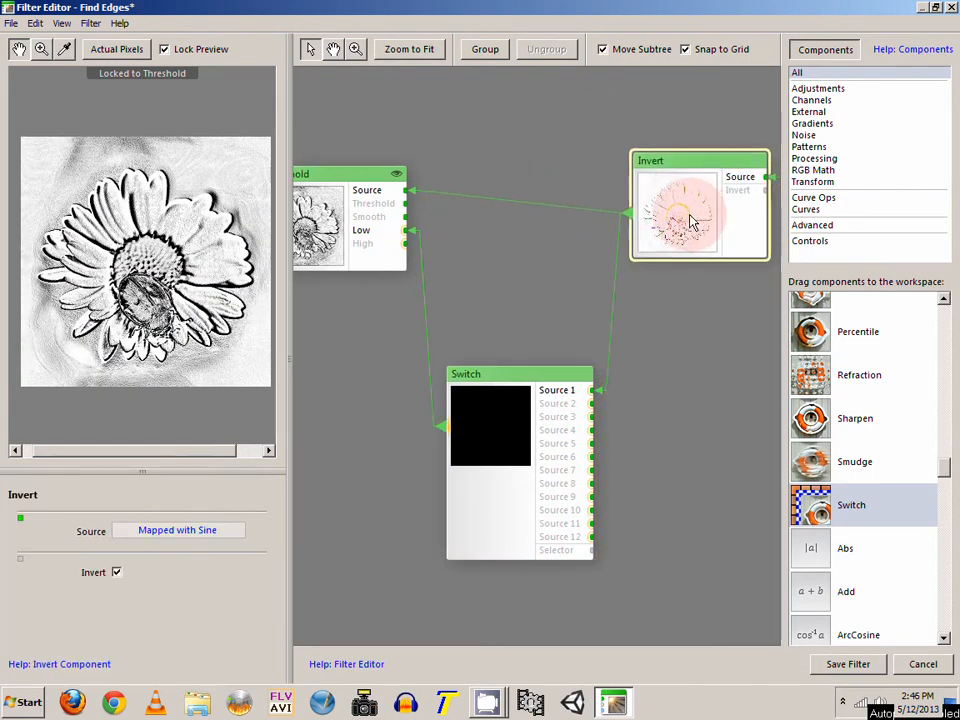
Examine the original Find Edges group and its Invert, Color/BW and Threshold controls
drag(647, 364, 651, 524)
scroll(589, 210, down, 1)
drag(527, 139, 570, 276)
scroll(548, 177, up, 1)
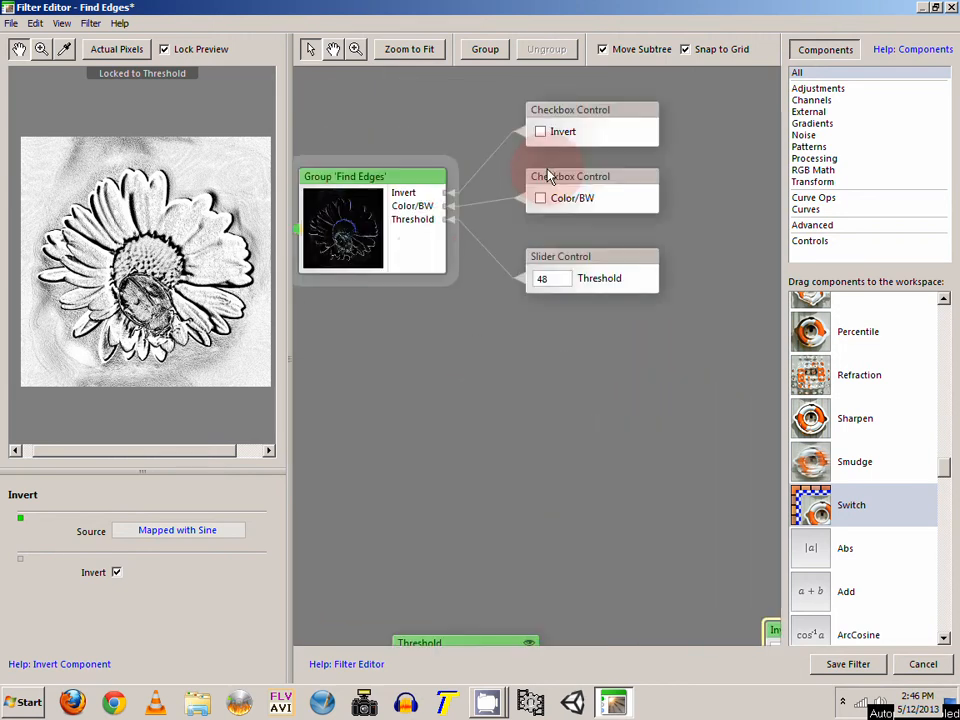
drag(473, 220, 505, 210)
click(505, 210)
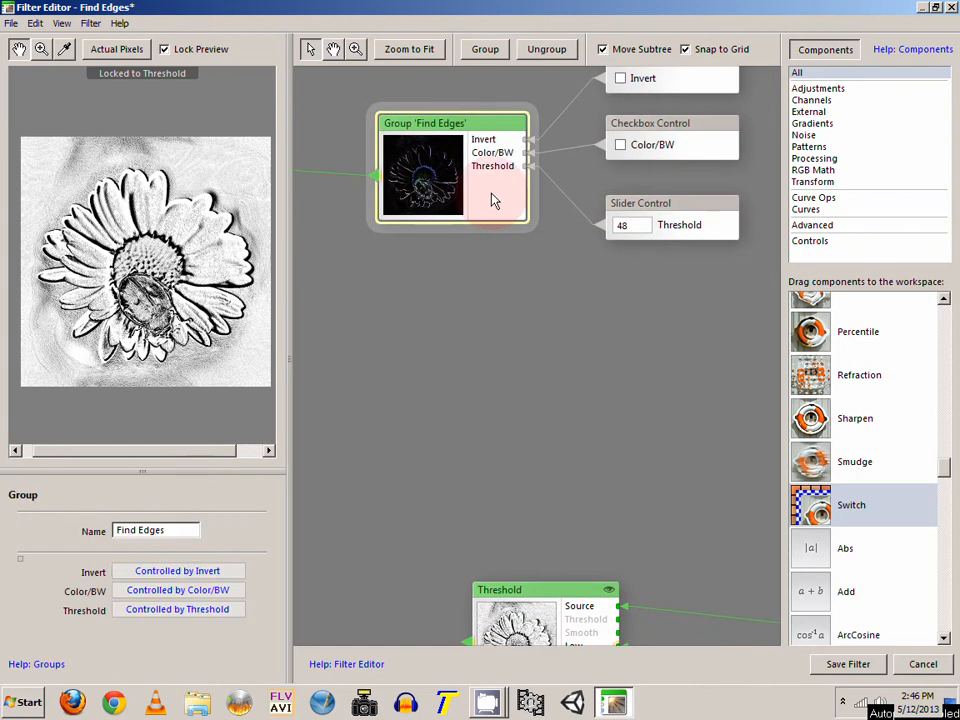
click(493, 137)
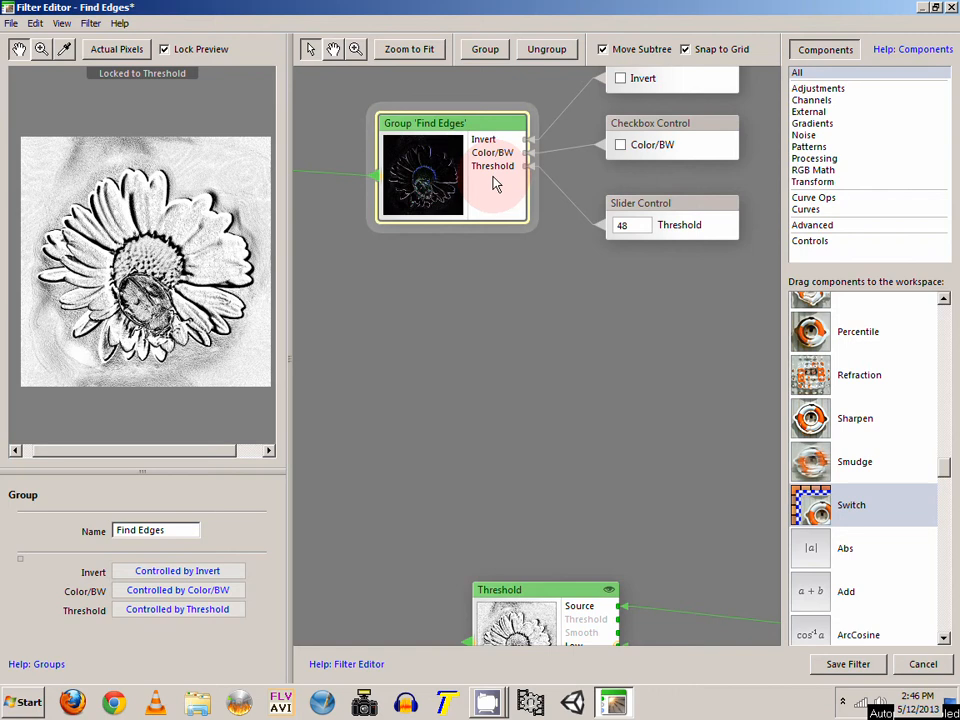
drag(611, 182, 596, 217)
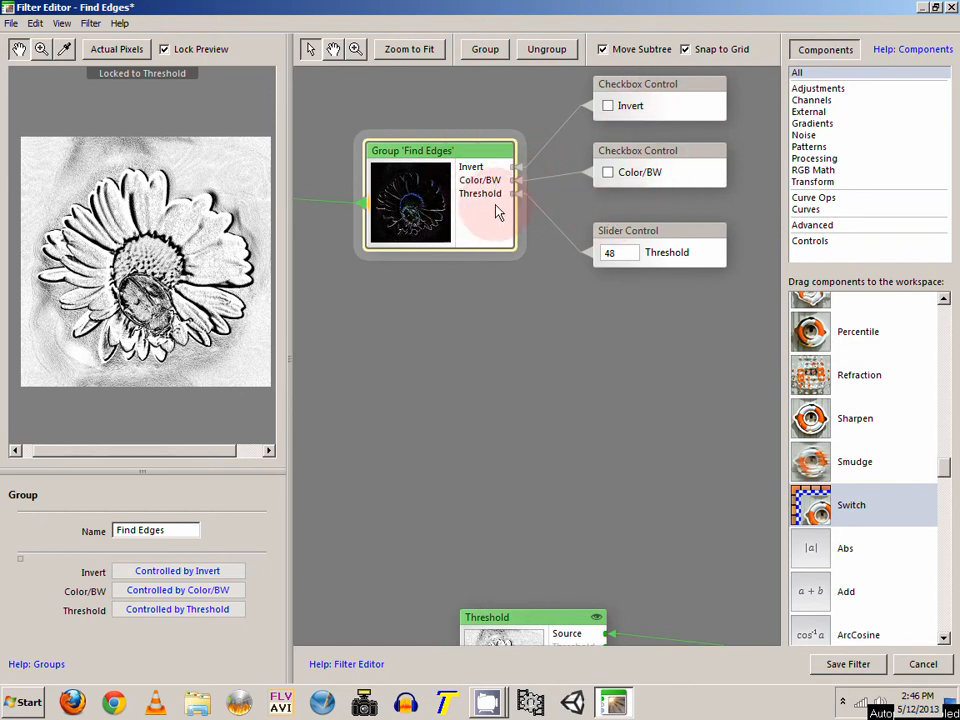
Add a Checkbox Control from the Controls category beside the Switch component and connect it to the Switch's Selector input
drag(673, 377, 578, 200)
scroll(578, 198, down, 2)
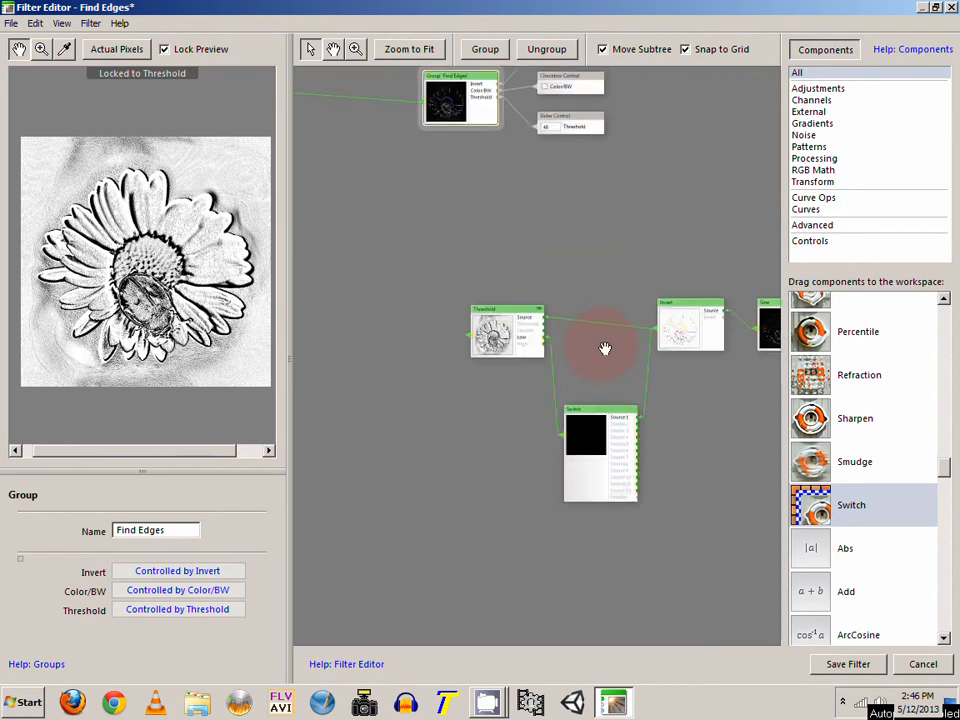
drag(606, 347, 536, 274)
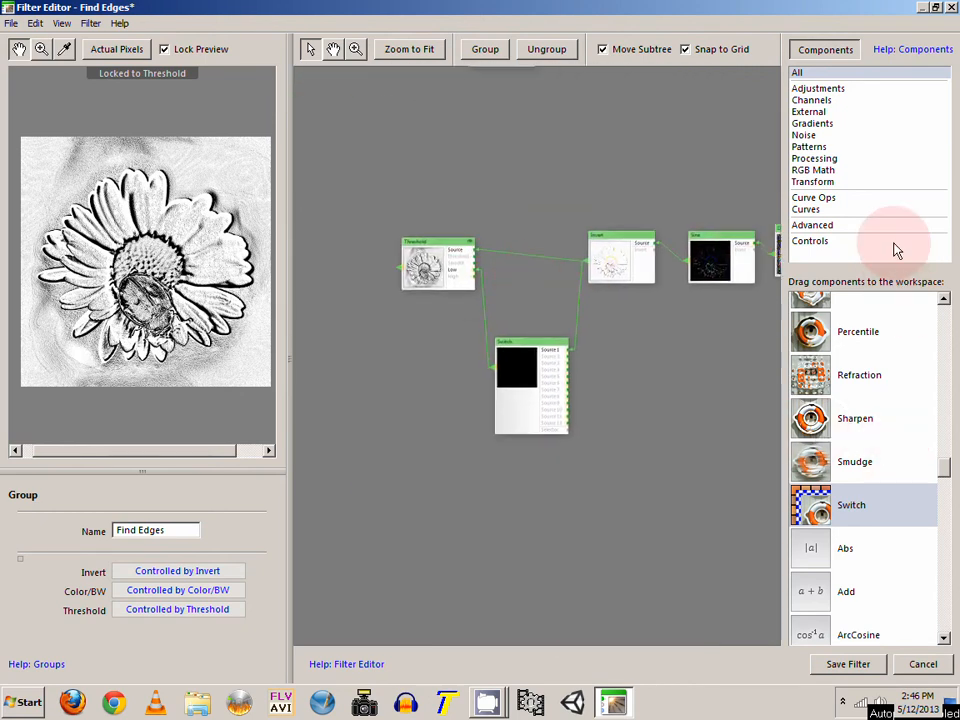
click(812, 246)
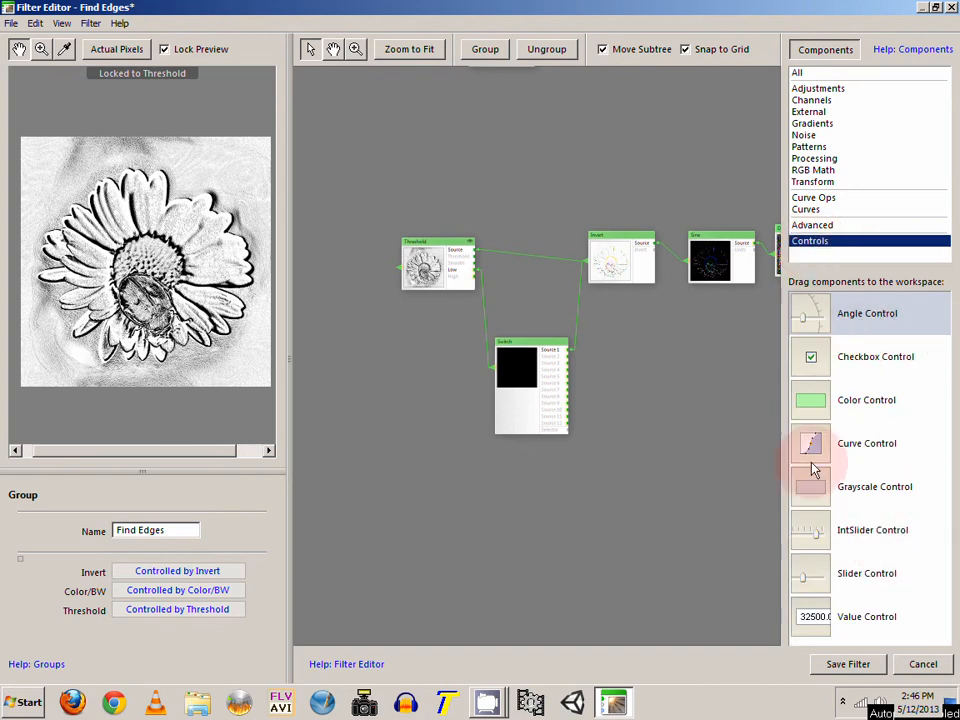
click(536, 392)
drag(520, 382, 506, 349)
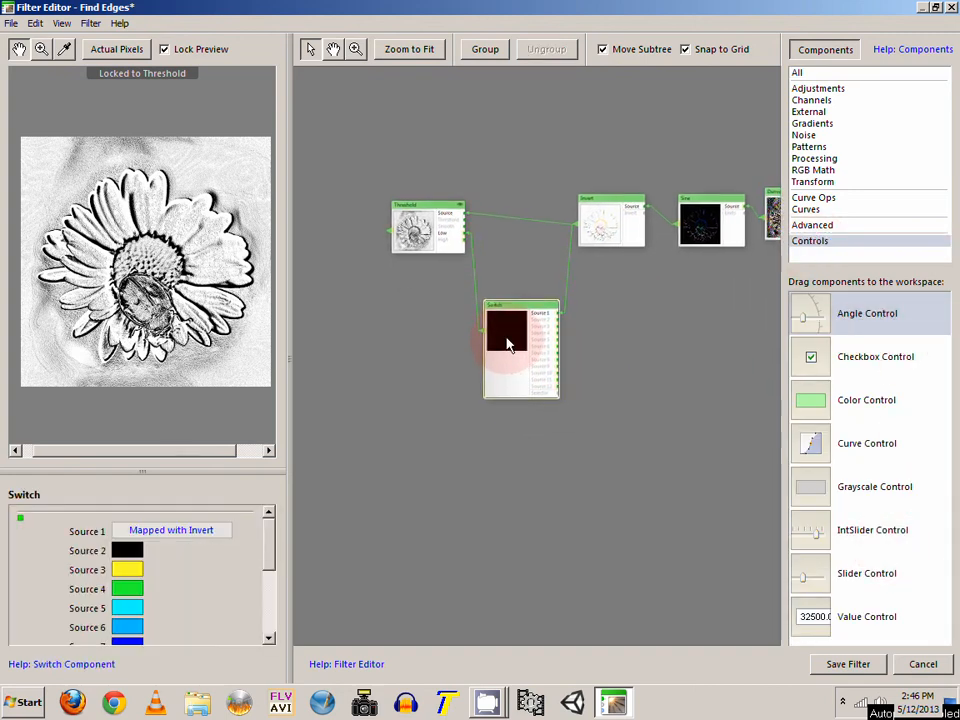
scroll(507, 345, up, 3)
drag(621, 416, 604, 373)
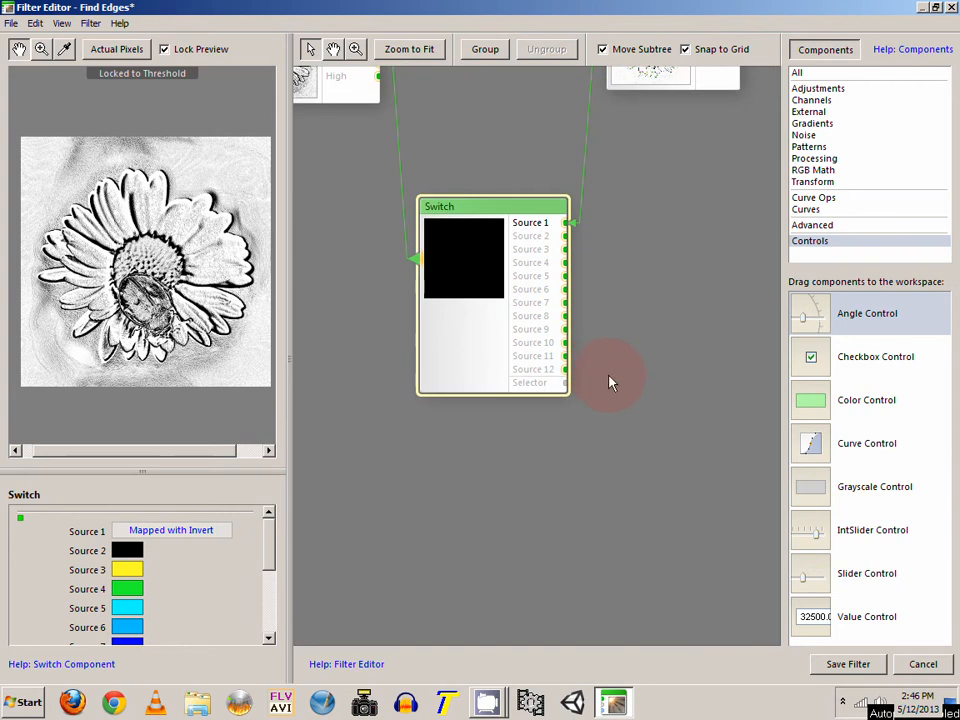
double_click(810, 362)
drag(614, 324, 545, 377)
Enable Use Remapping on the Checkbox Control that drives the Switch's Selector
click(450, 321)
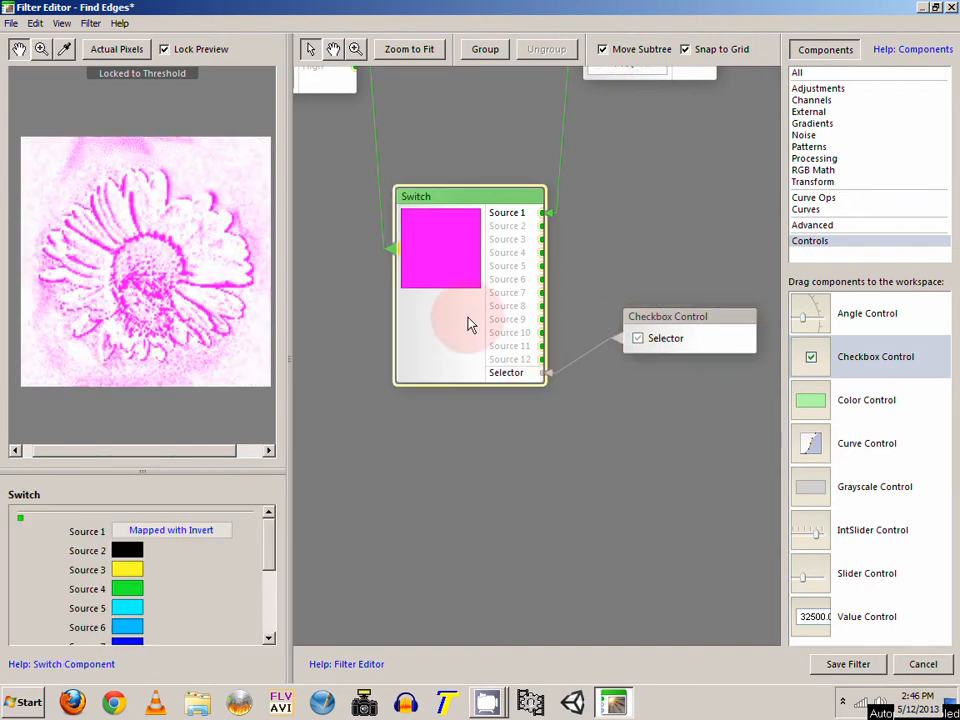
click(673, 354)
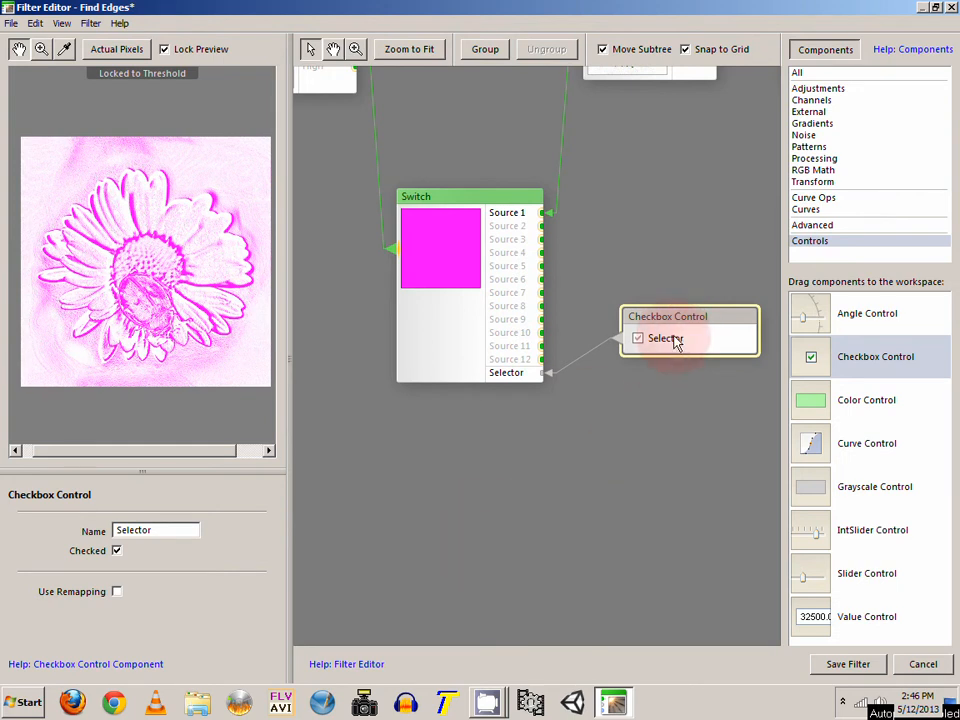
click(117, 592)
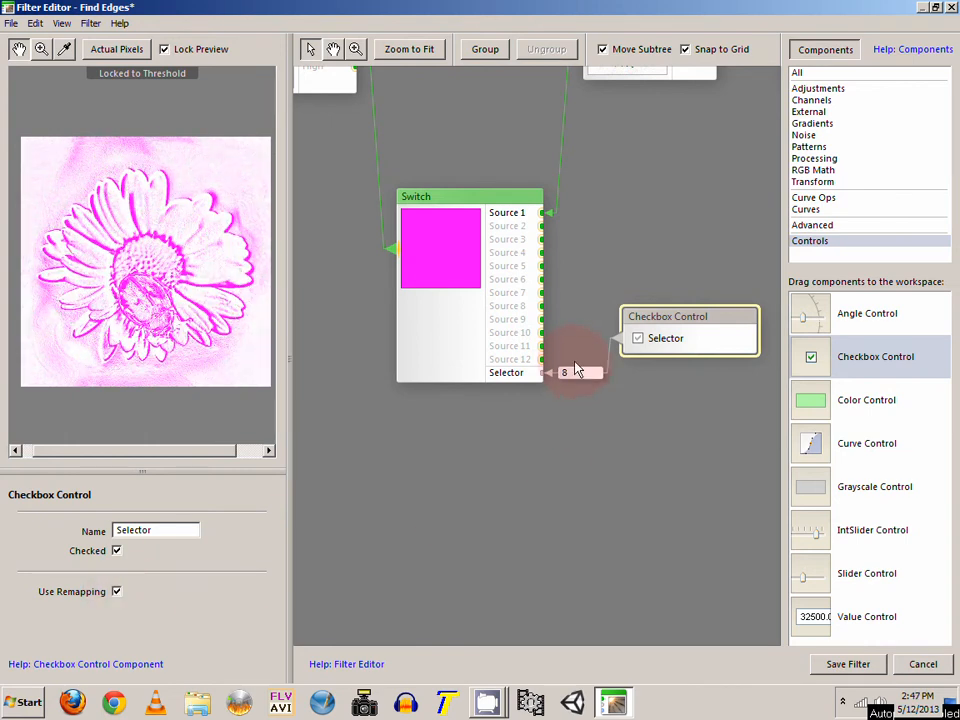
Set the remapper between the Checkbox Control and the Switch's Selector to 2 for Checked and 1 for Unchecked
drag(548, 376, 628, 379)
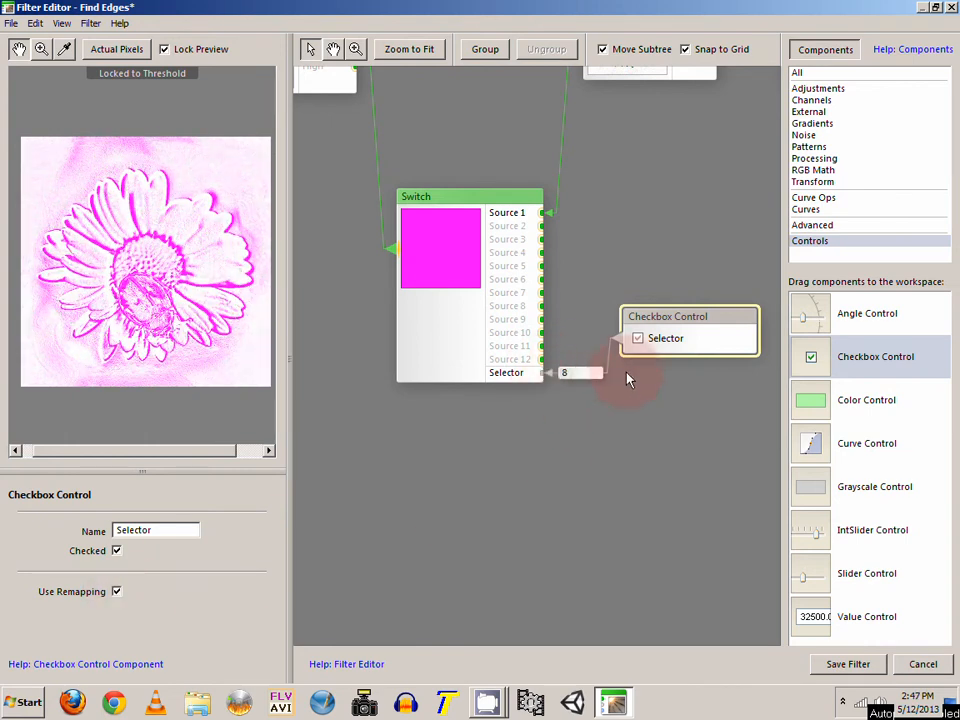
click(575, 376)
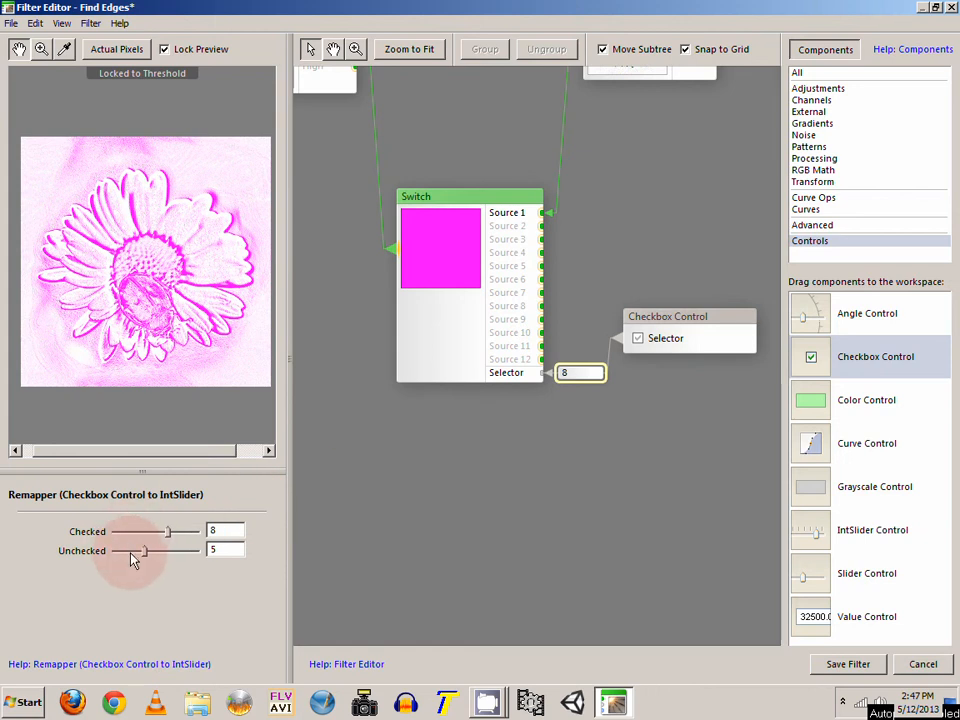
mouse_move(133, 560)
mouse_down()
mouse_move(116, 555)
mouse_move(145, 540)
mouse_move(115, 537)
mouse_move(124, 538)
mouse_up()
click(165, 540)
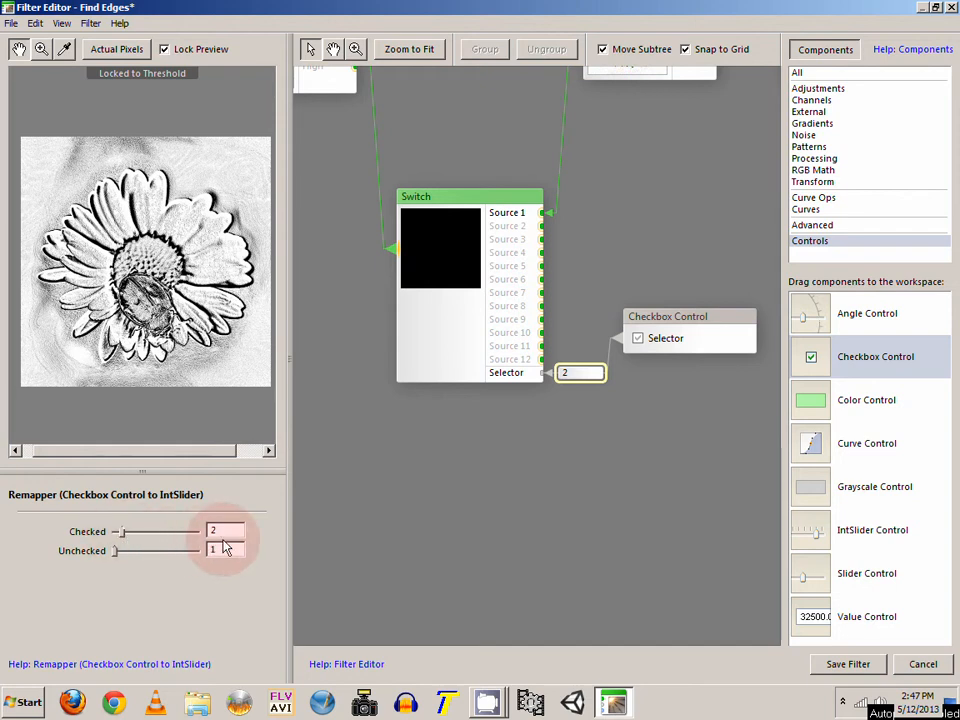
Turn the Checkbox Control's Checked state off and back on to compare the colour and black-and-white previews
click(715, 354)
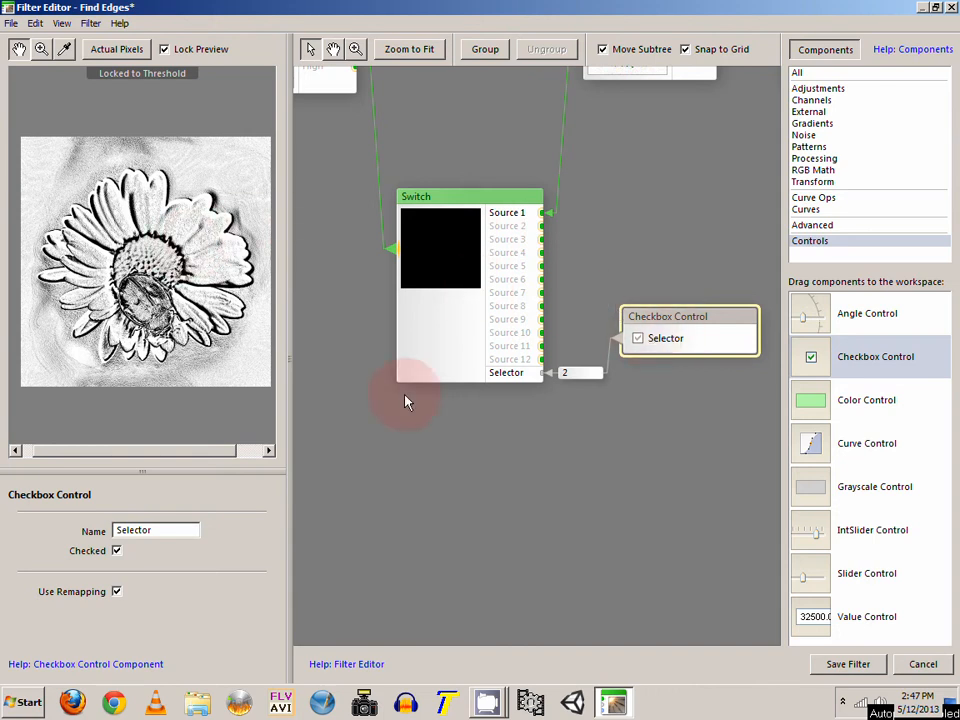
click(117, 551)
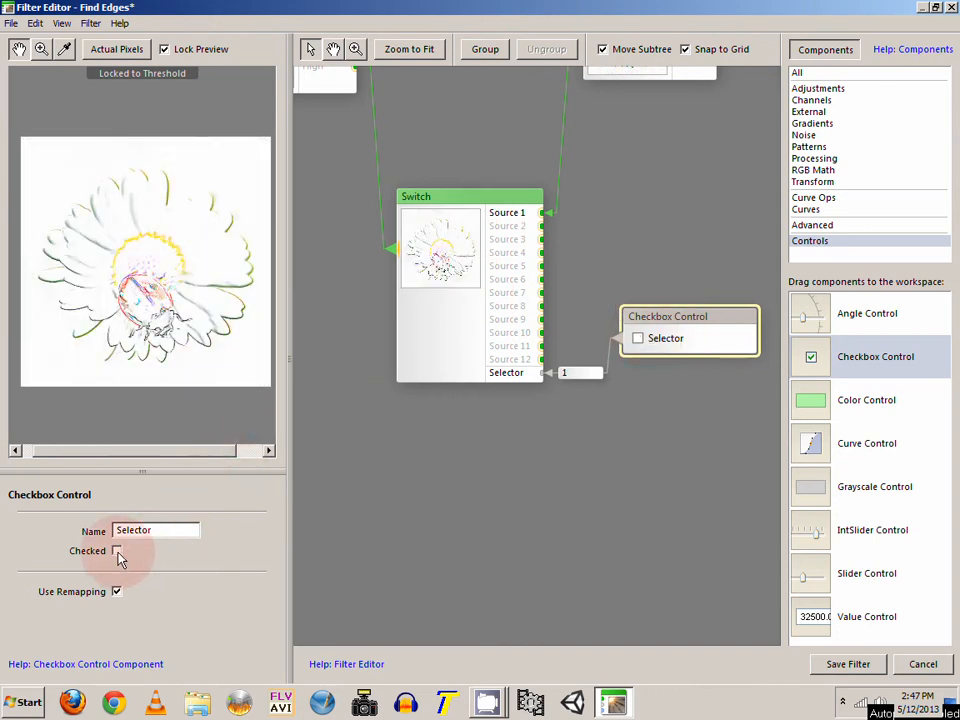
click(117, 551)
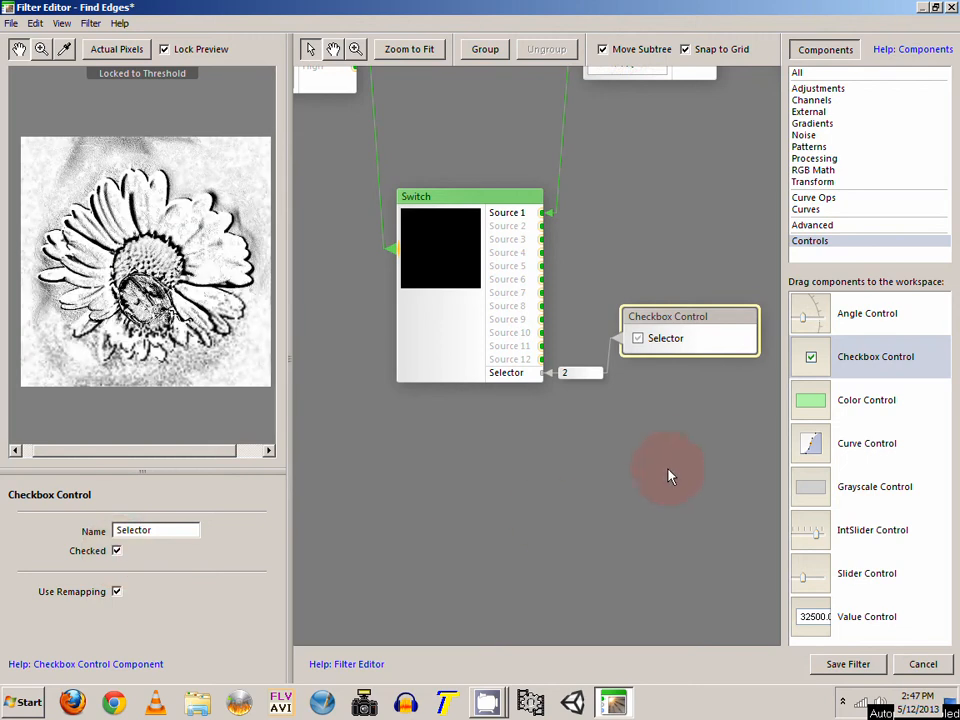
Move the Checkbox Control closer to the level of the Switch's Selector input and rename it Color/BW
drag(682, 336, 700, 364)
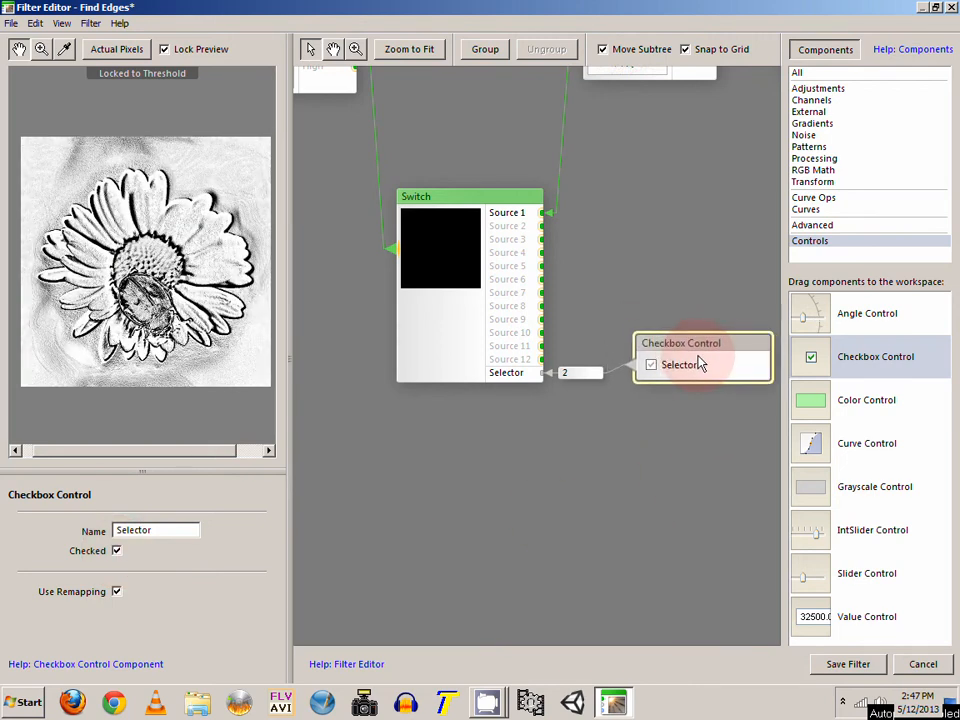
double_click(165, 530)
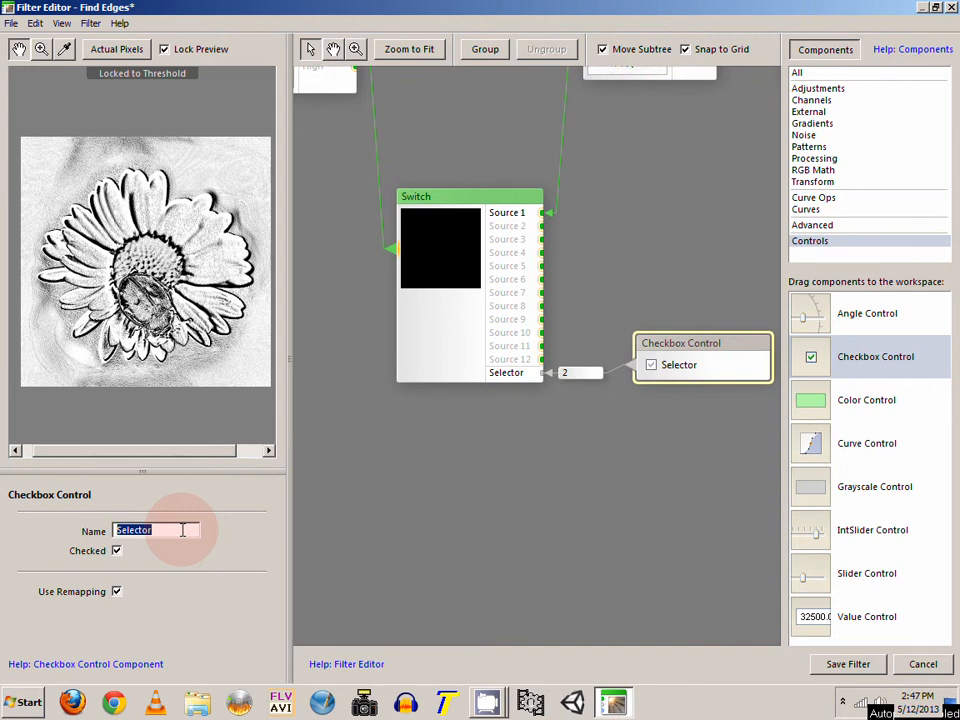
text(Coloe)
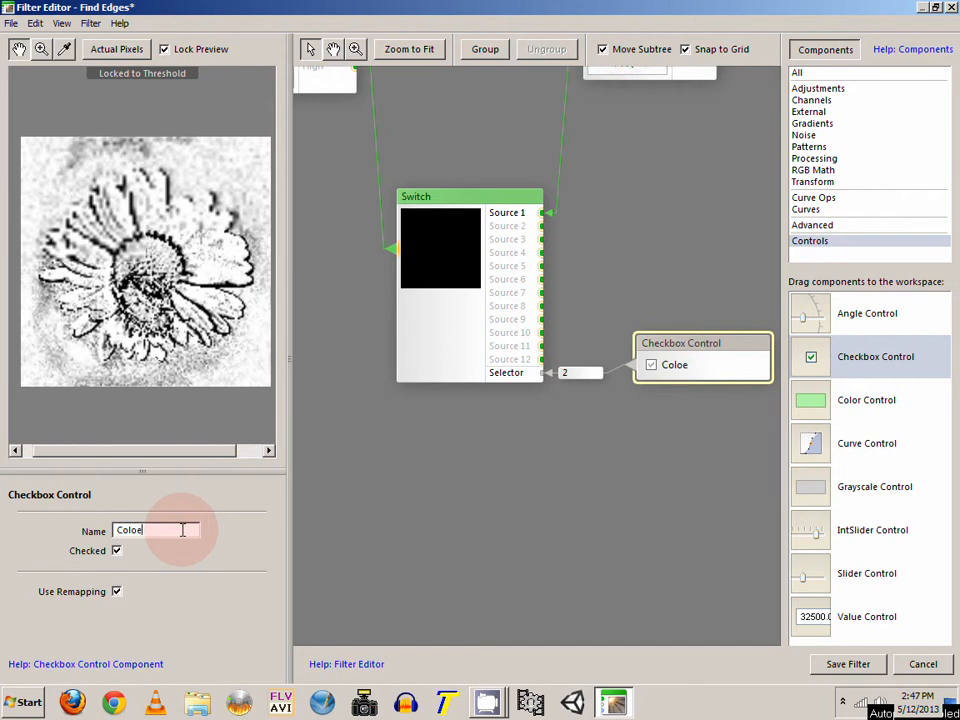
key(BackSpace)
text(r)
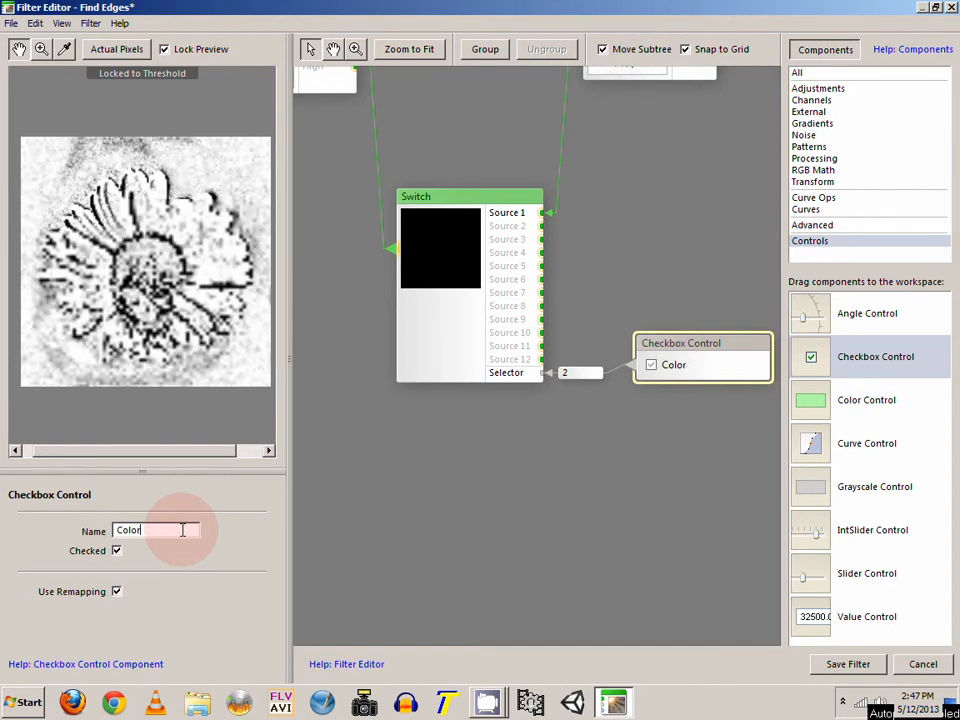
text(/BW)
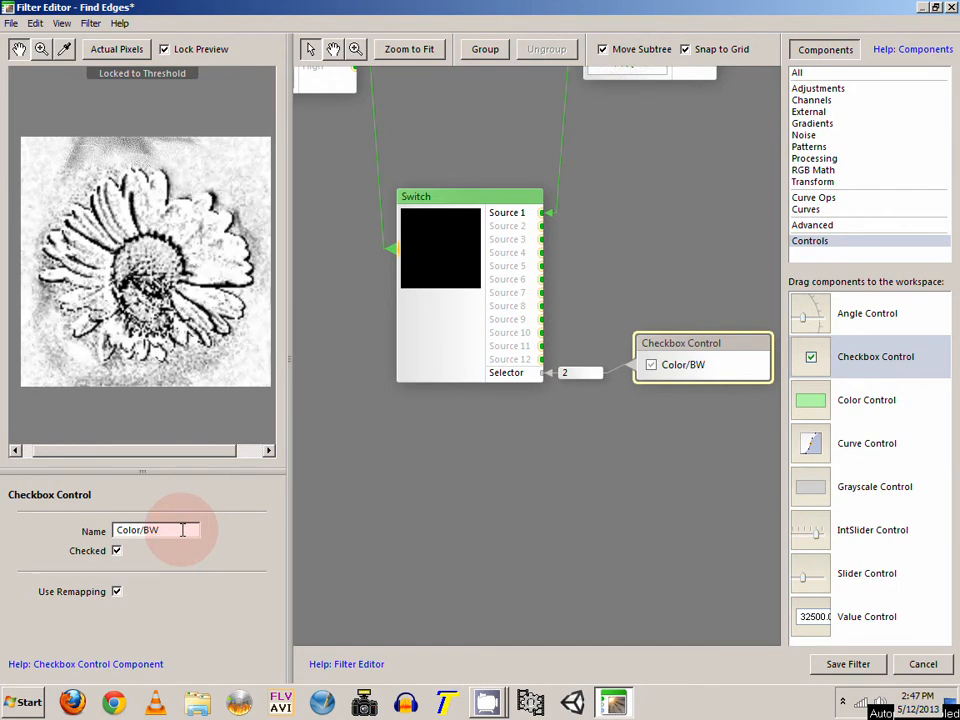
click(603, 491)
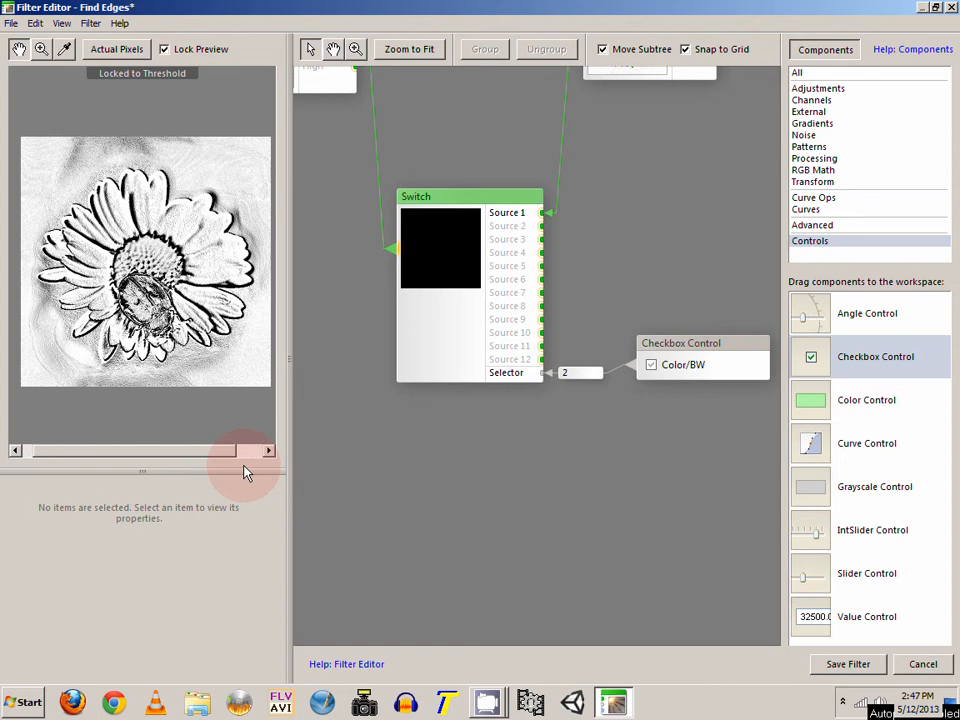
Add a Slider Control beside the Threshold component, connect it to the Threshold input and set its value to 95
click(745, 368)
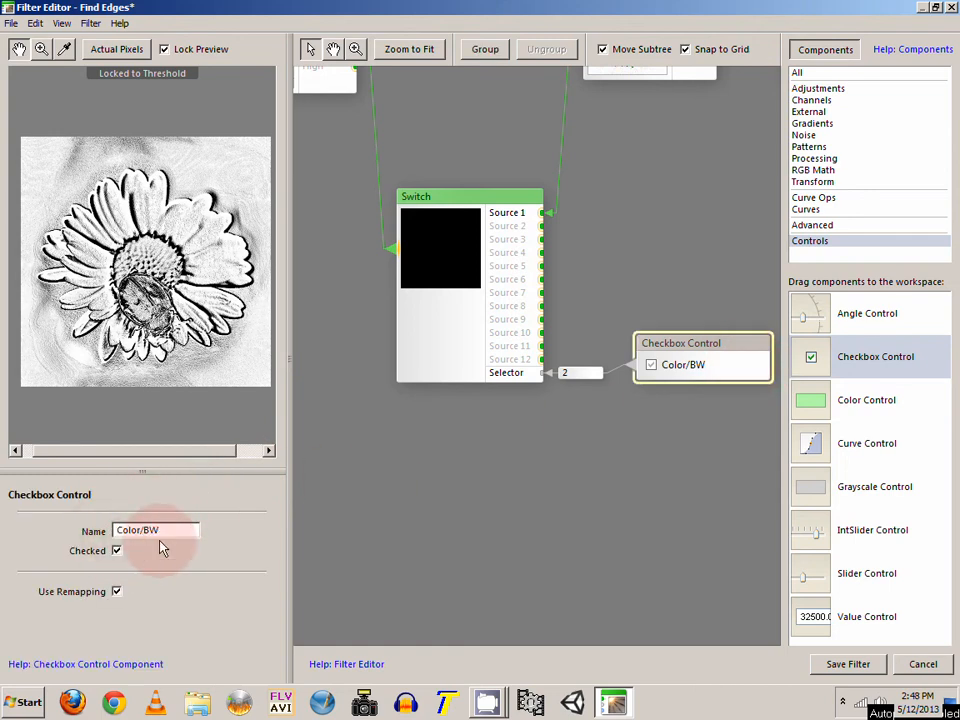
drag(556, 422, 578, 514)
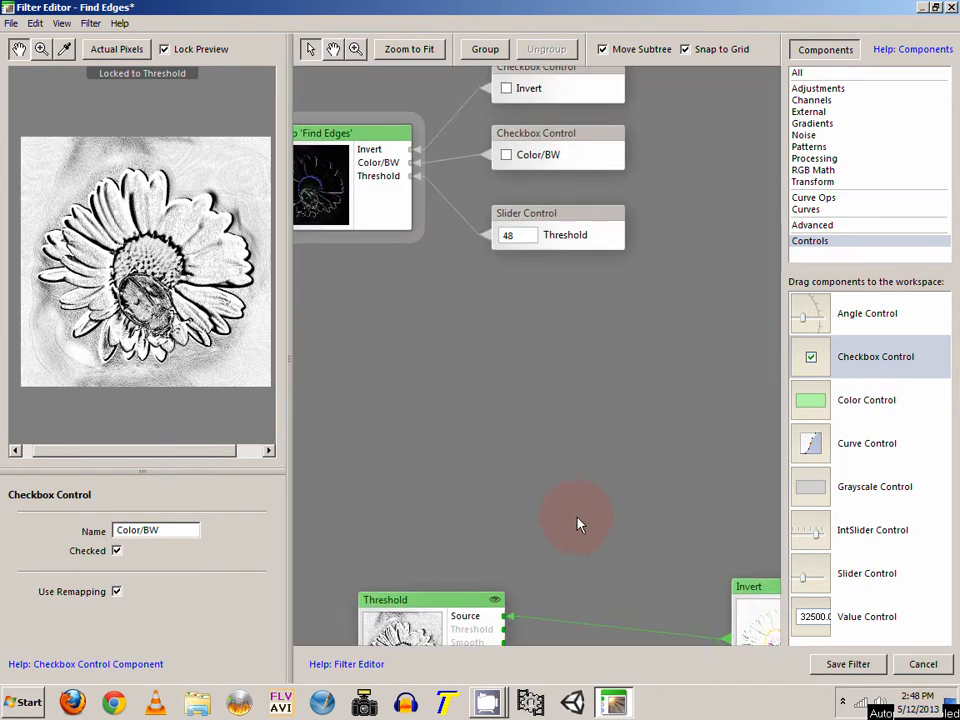
drag(370, 290, 556, 324)
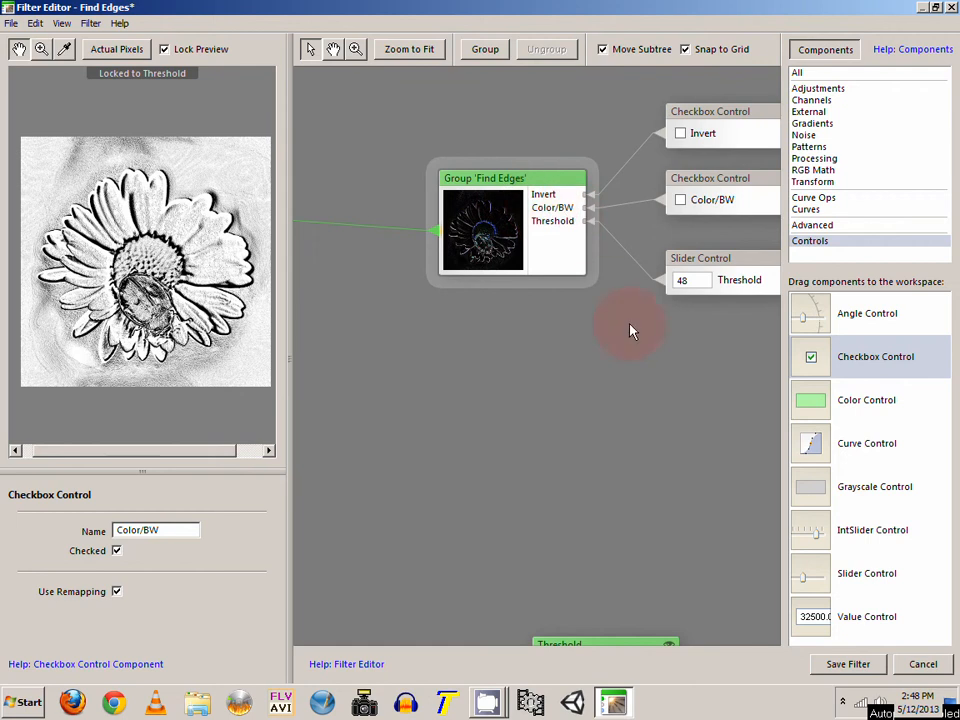
drag(701, 463, 592, 307)
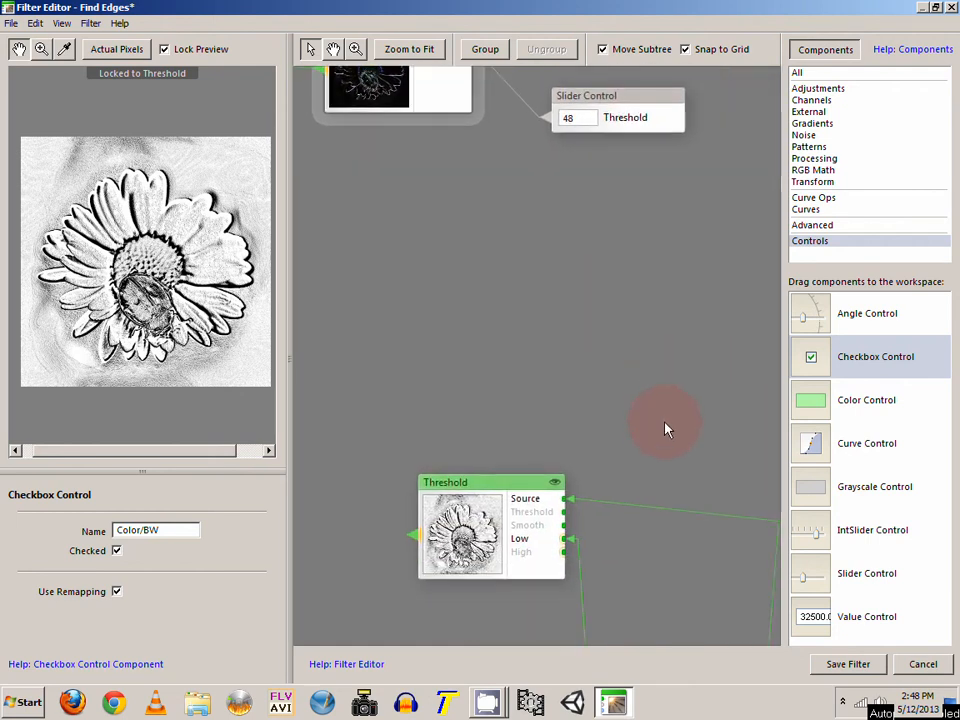
drag(666, 428, 604, 368)
drag(644, 470, 632, 357)
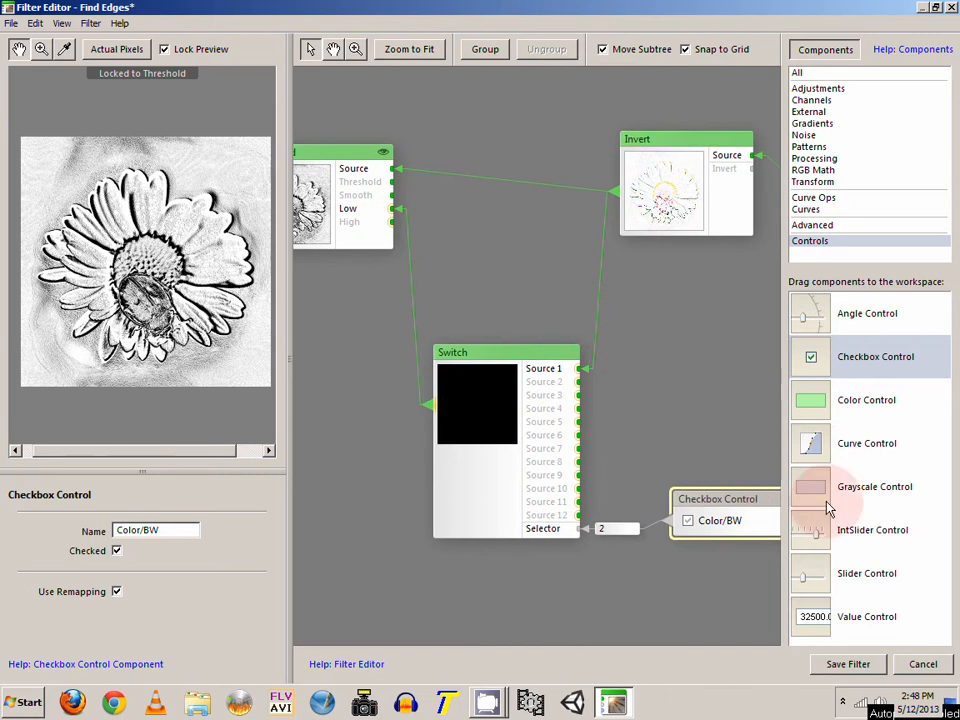
double_click(818, 578)
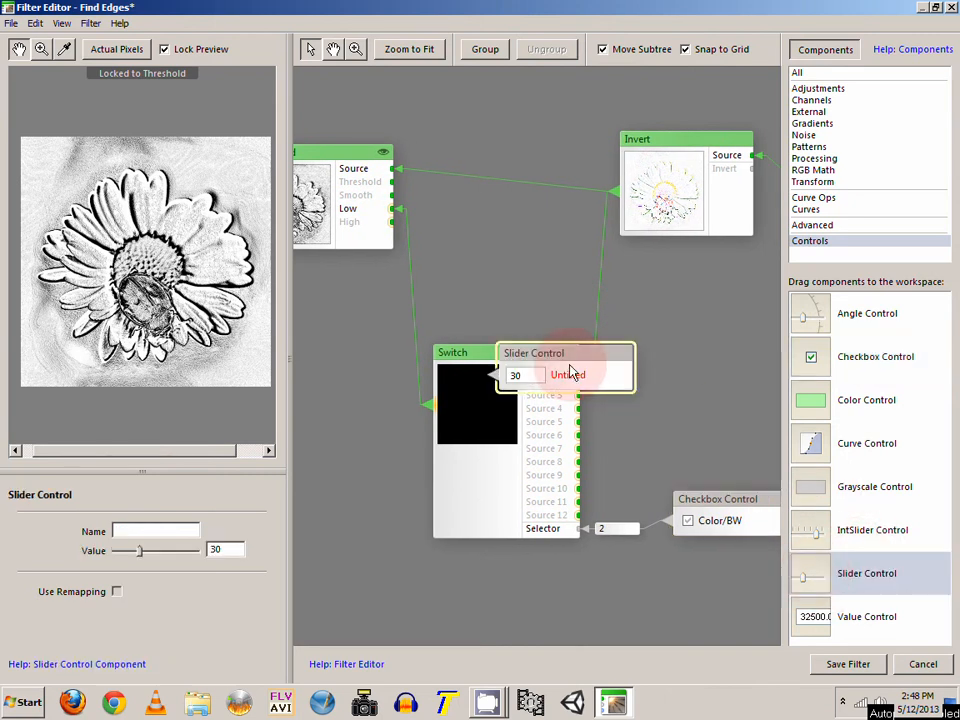
drag(561, 371, 512, 232)
drag(430, 234, 492, 193)
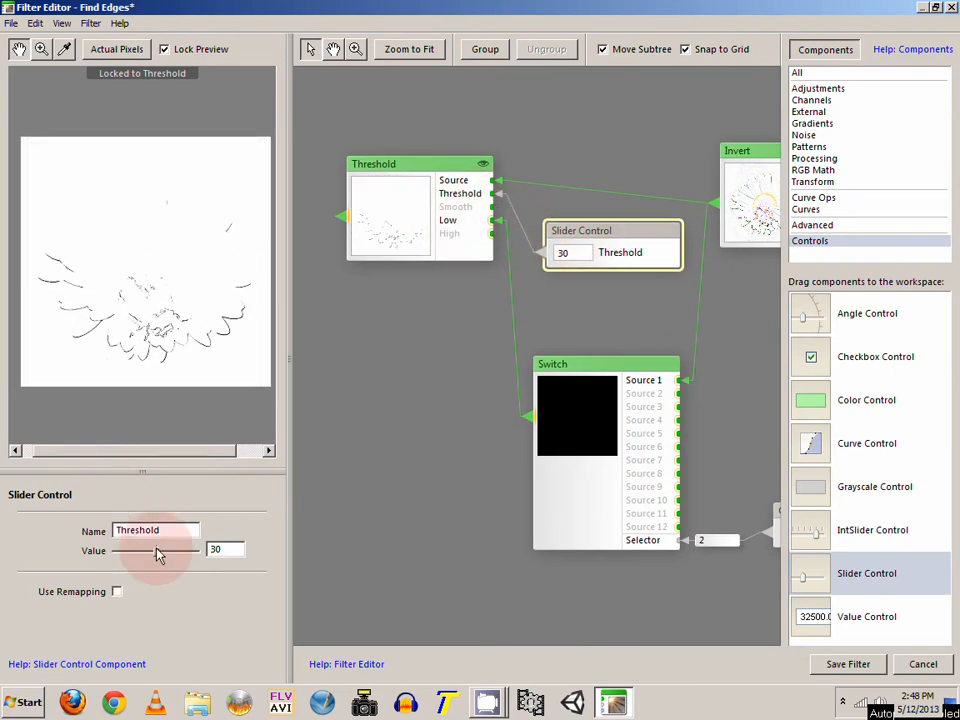
drag(139, 551, 199, 549)
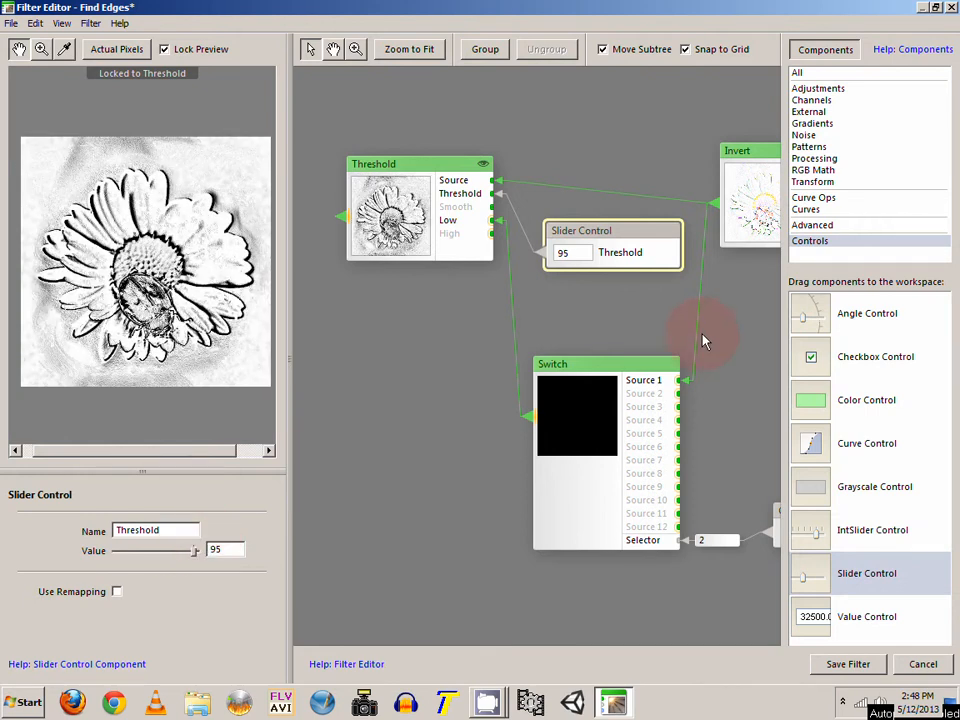
Add a Checkbox Control below the Sine component and connect it to the Invert component's Invert input
drag(697, 392, 420, 352)
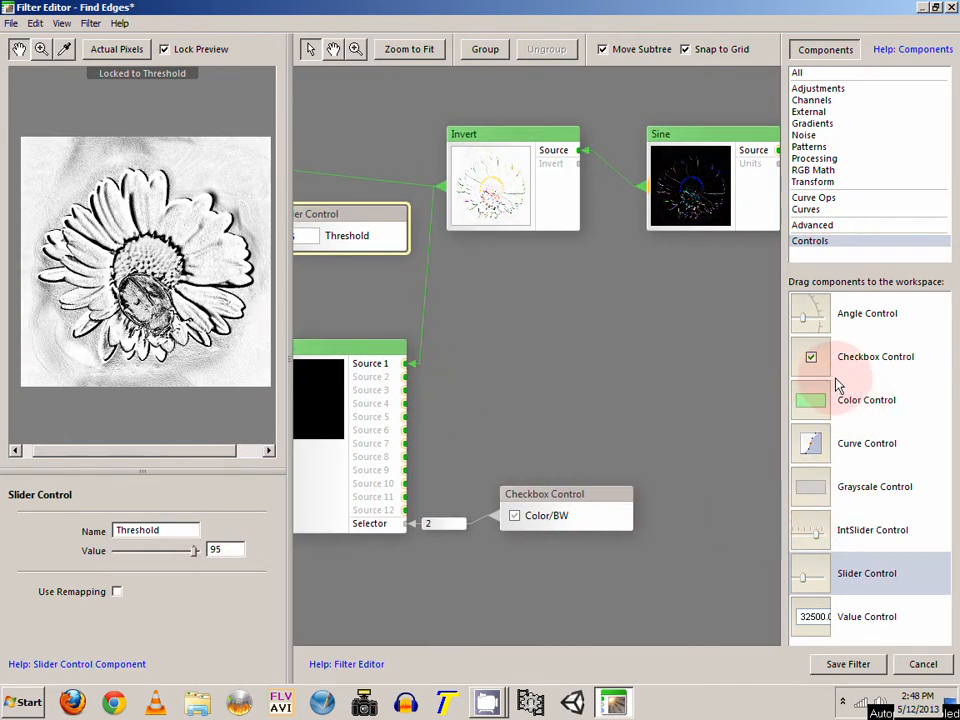
drag(874, 360, 684, 361)
drag(556, 372, 655, 303)
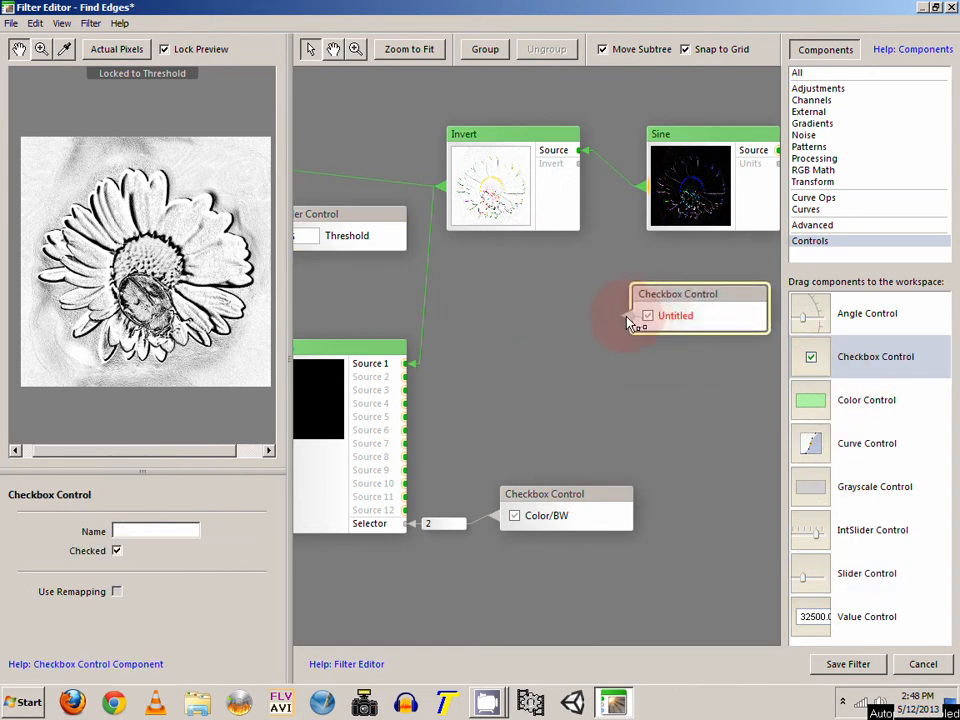
drag(585, 177, 568, 176)
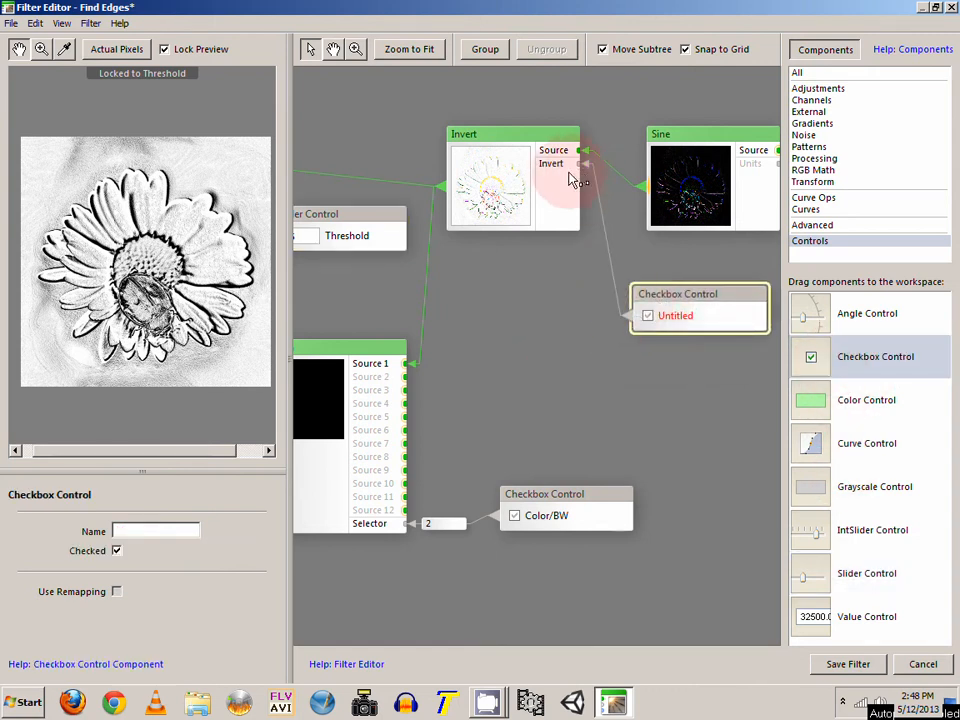
click(522, 187)
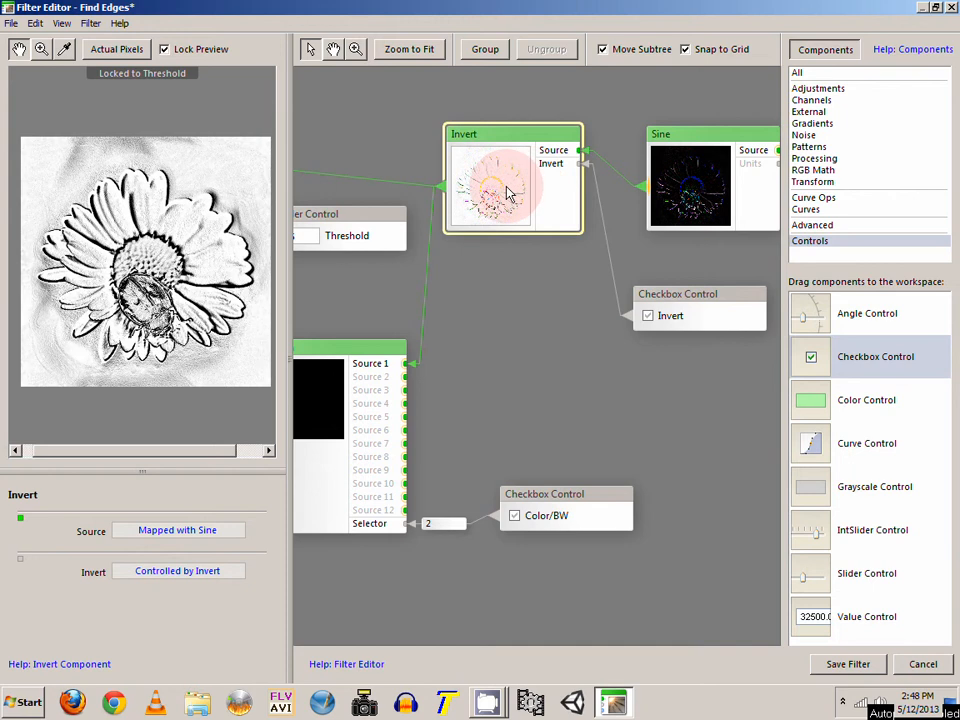
Review the rebuilt component chain from Threshold to Image, including its Threshold slider and its Color/BW and Invert checkboxes
scroll(525, 198, down, 3)
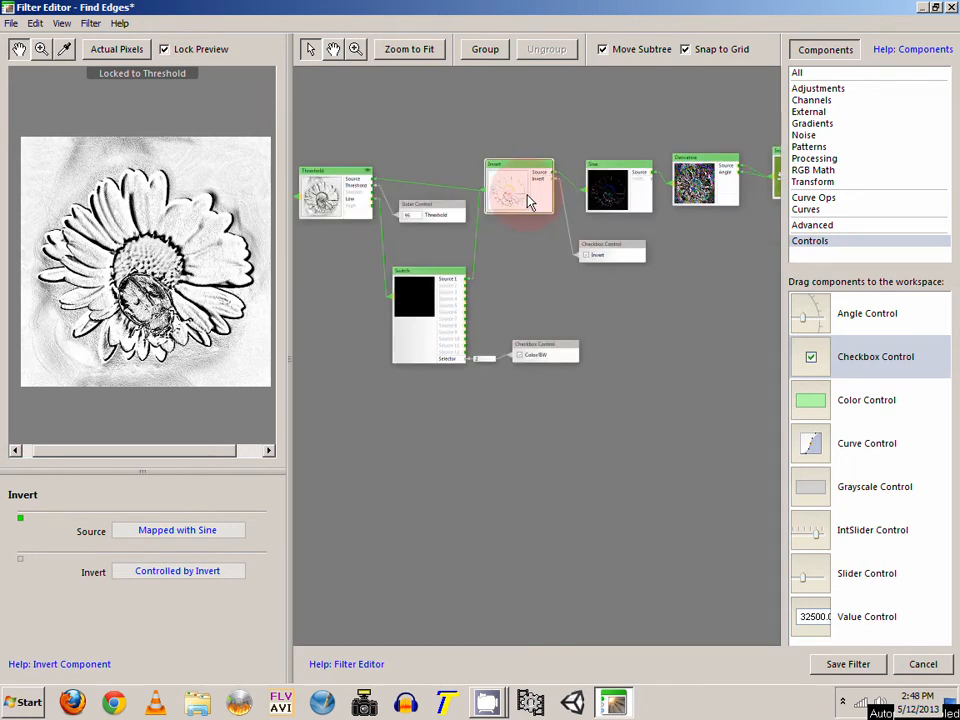
drag(504, 278, 537, 297)
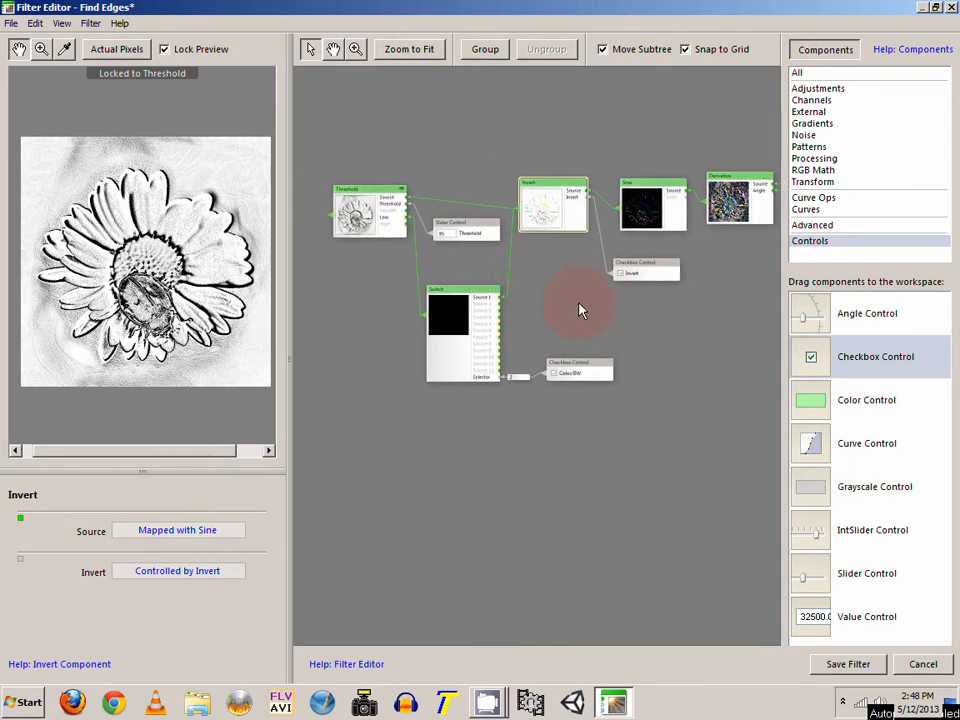
drag(687, 330, 647, 331)
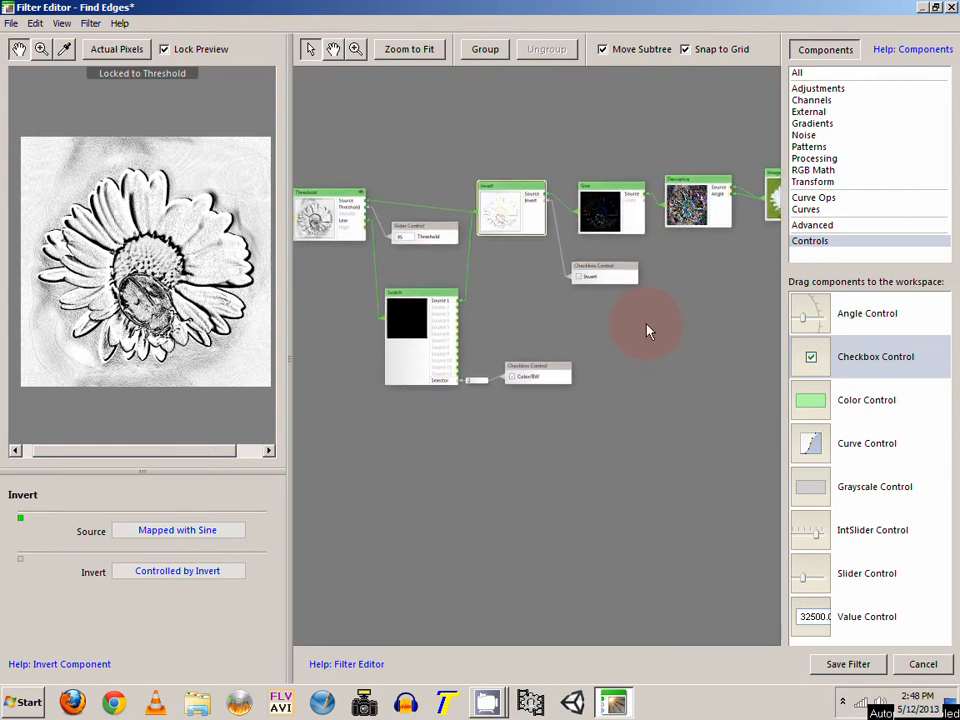
scroll(542, 300, up, 3)
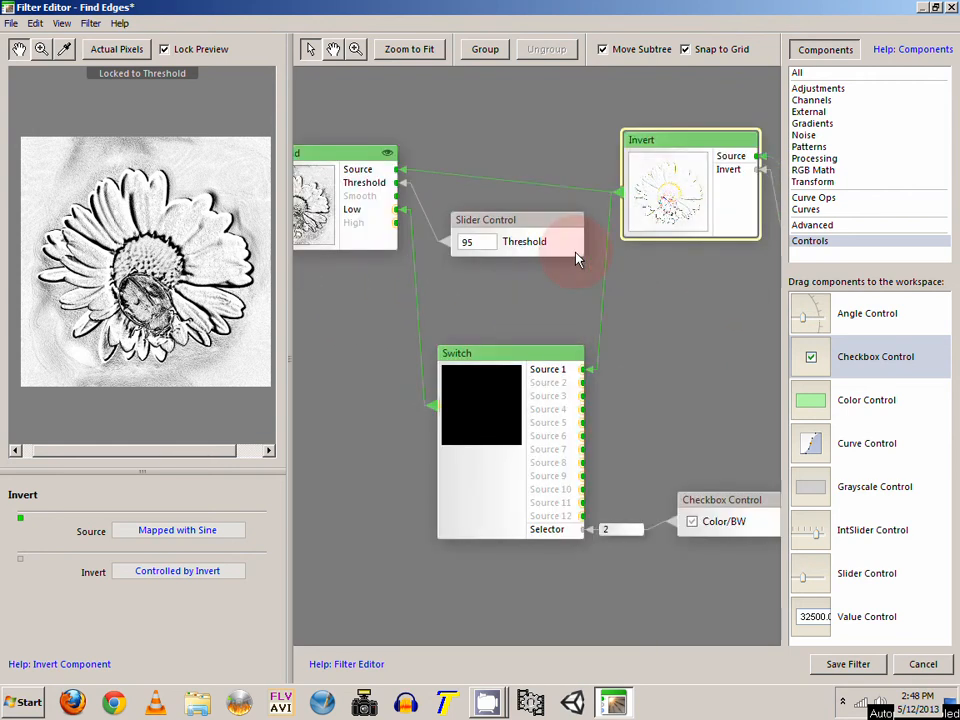
click(553, 256)
click(492, 246)
click(384, 214)
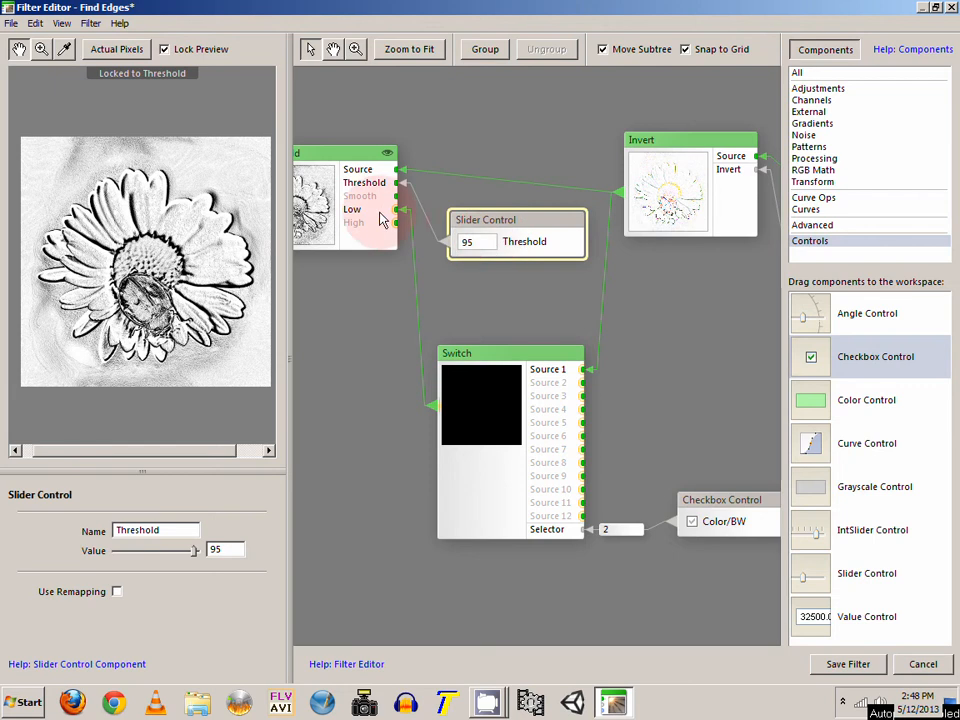
click(486, 242)
drag(578, 314, 529, 298)
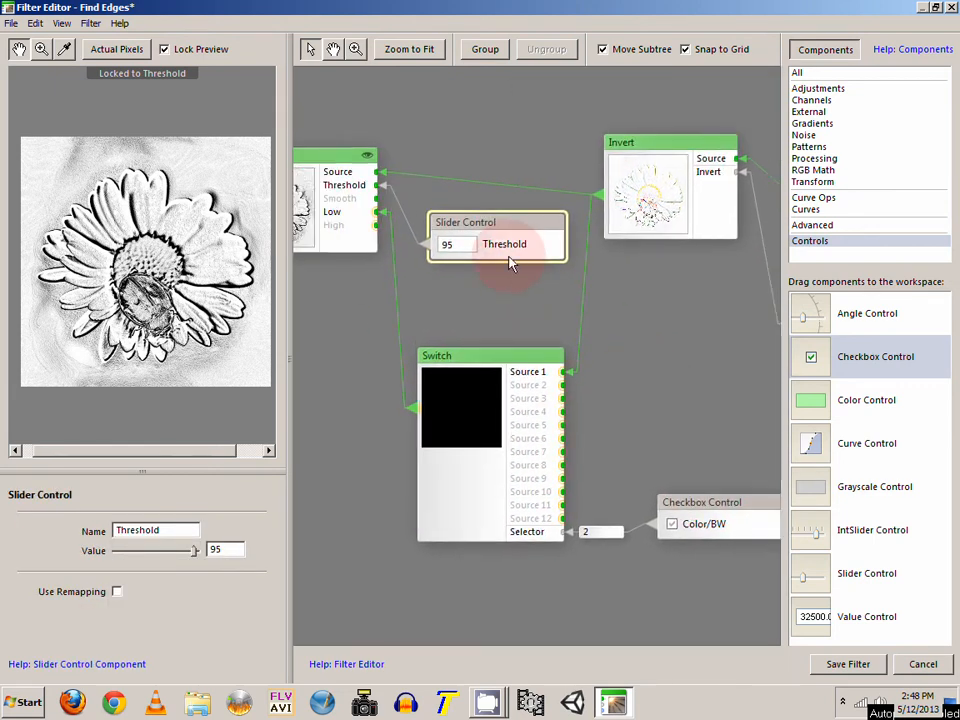
click(669, 466)
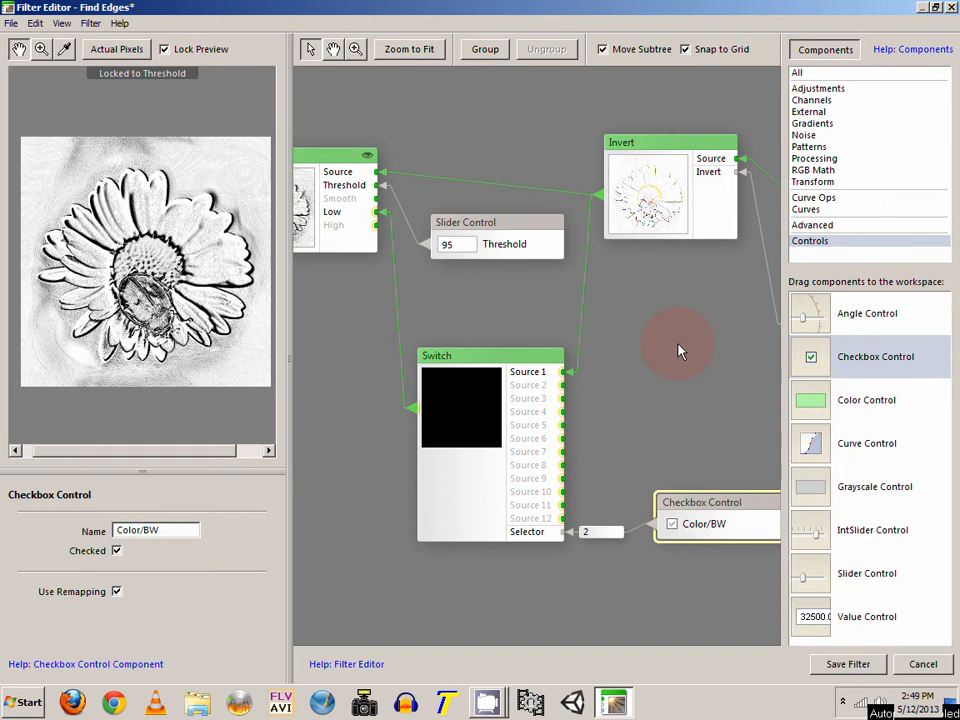
drag(686, 354, 686, 317)
click(690, 310)
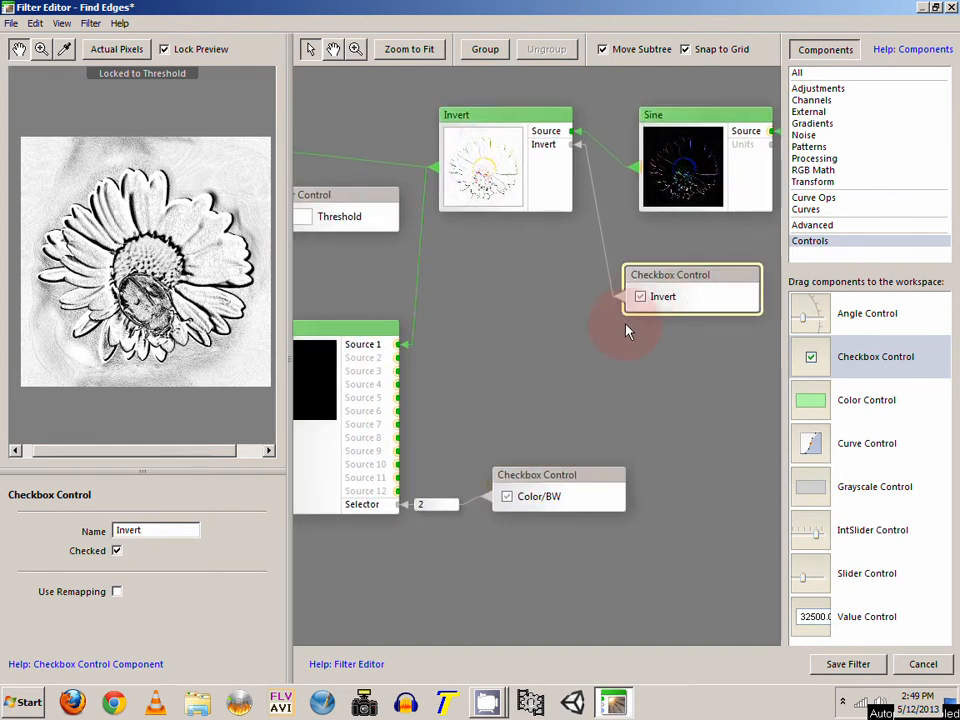
drag(626, 326, 497, 392)
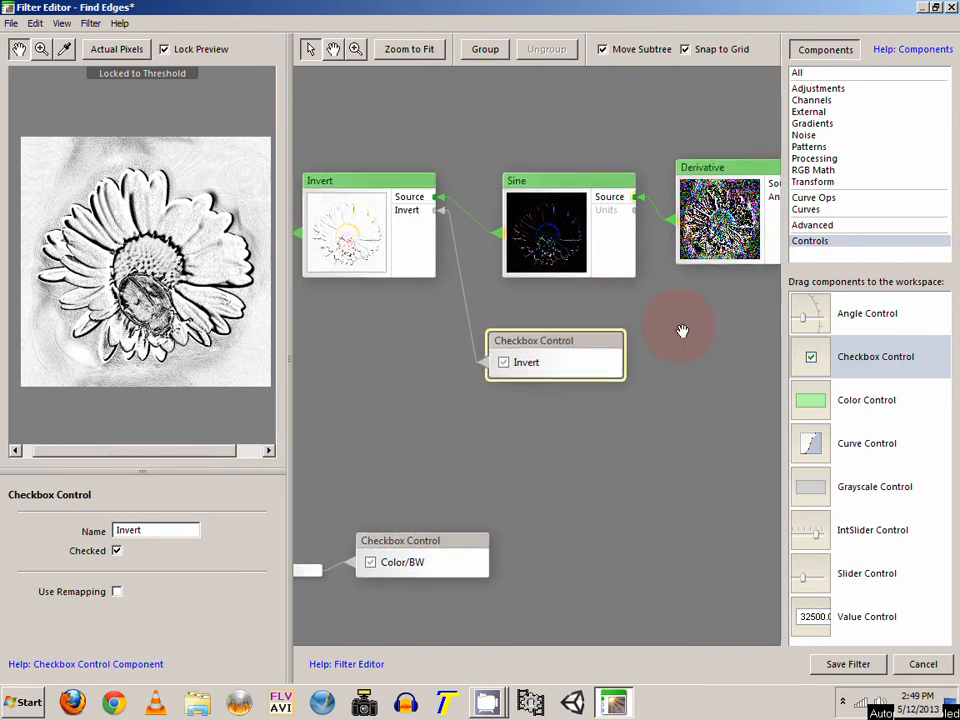
drag(681, 330, 578, 316)
click(680, 258)
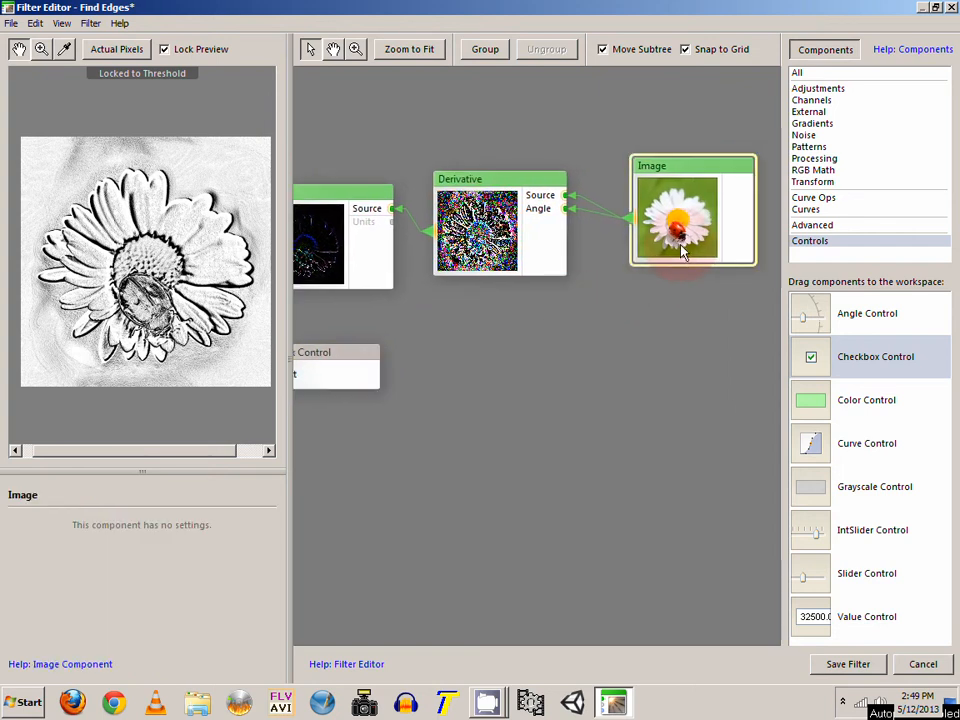
scroll(679, 215, down, 3)
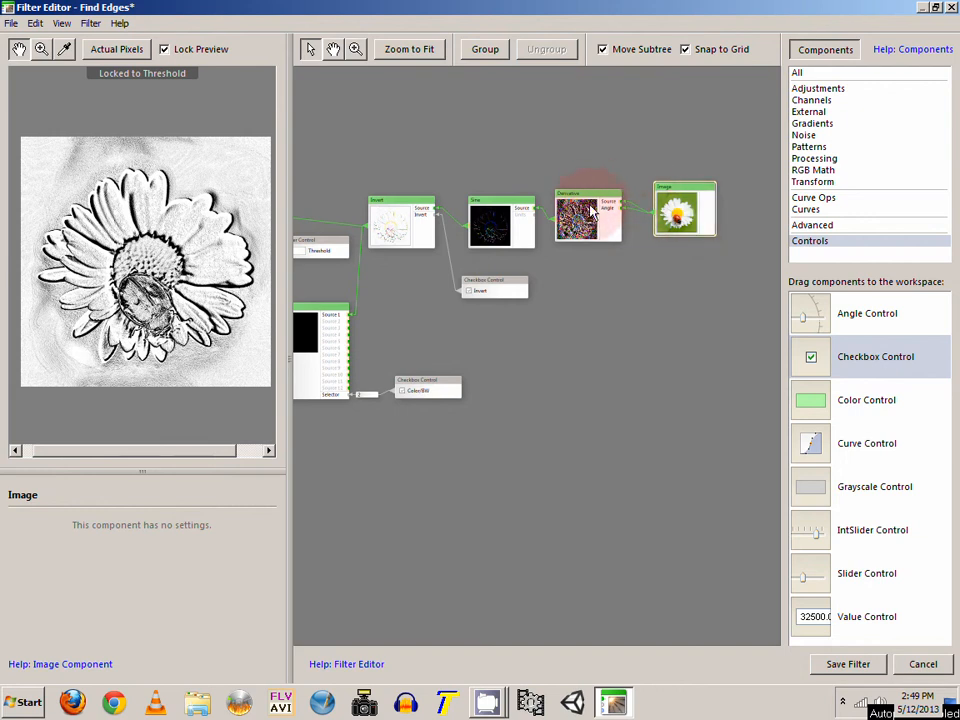
Select the Threshold component together with its entire subtree of components and controls
drag(445, 336, 680, 333)
drag(623, 335, 516, 332)
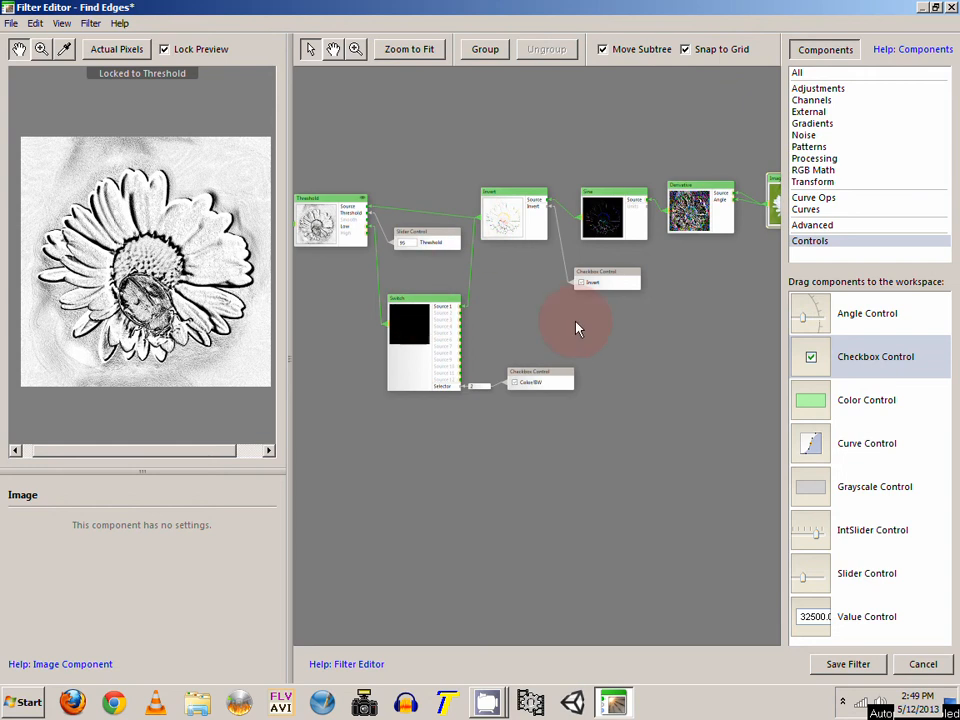
drag(576, 326, 574, 329)
click(330, 152)
click(318, 210)
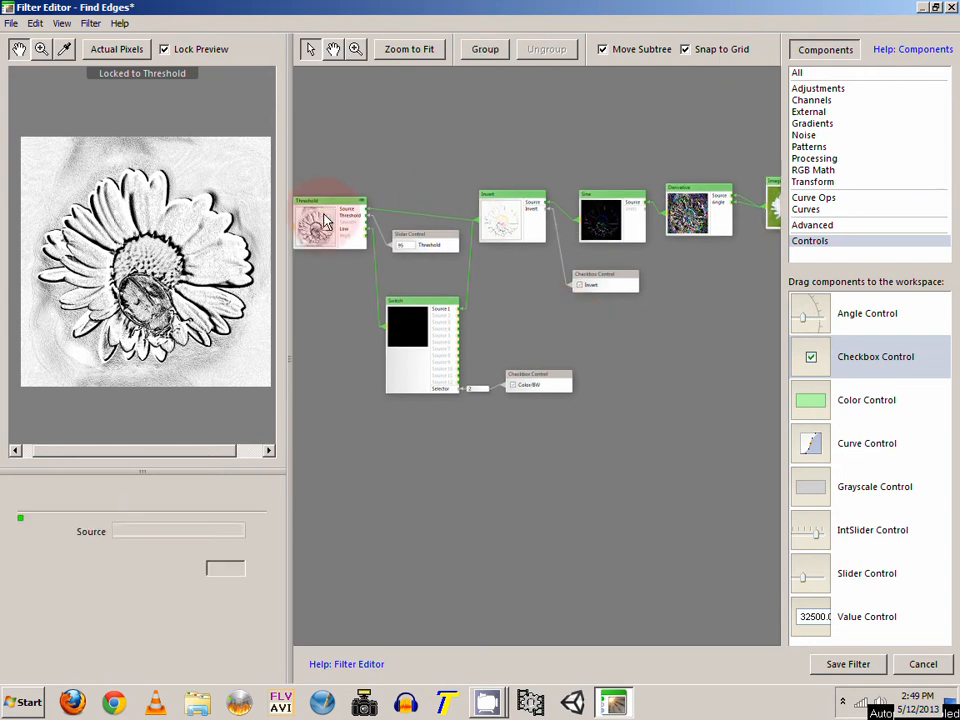
drag(335, 264, 437, 267)
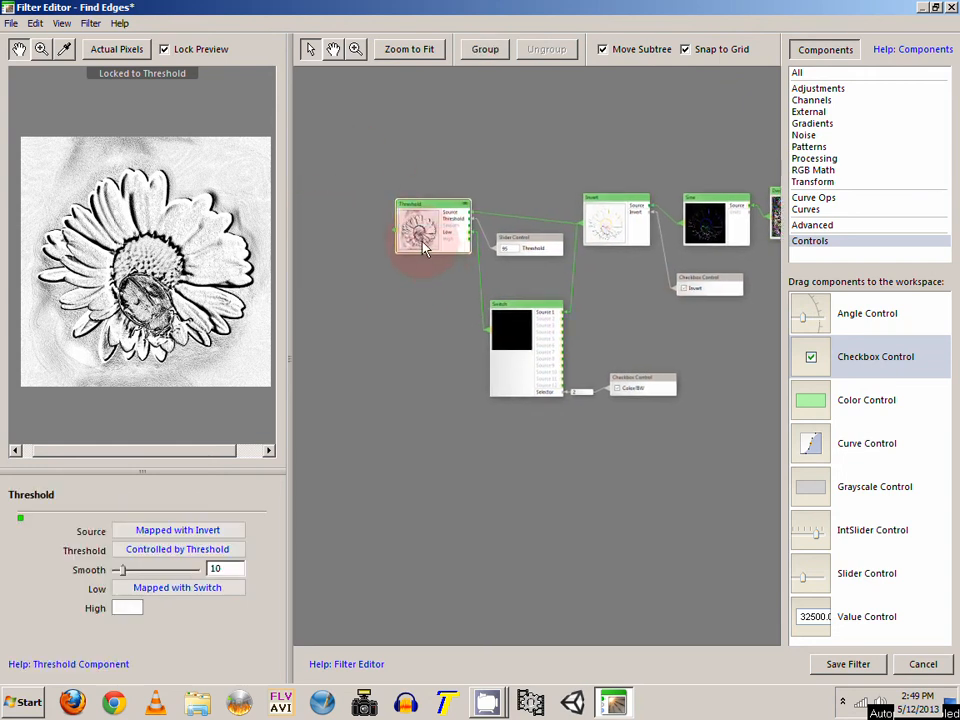
right_click(424, 224)
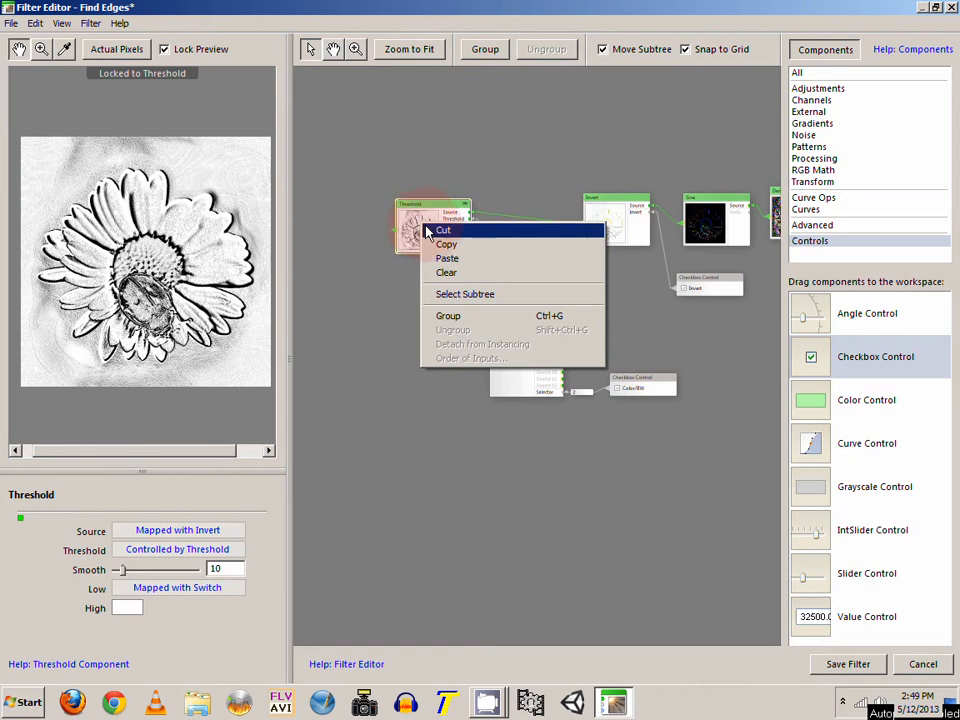
click(489, 296)
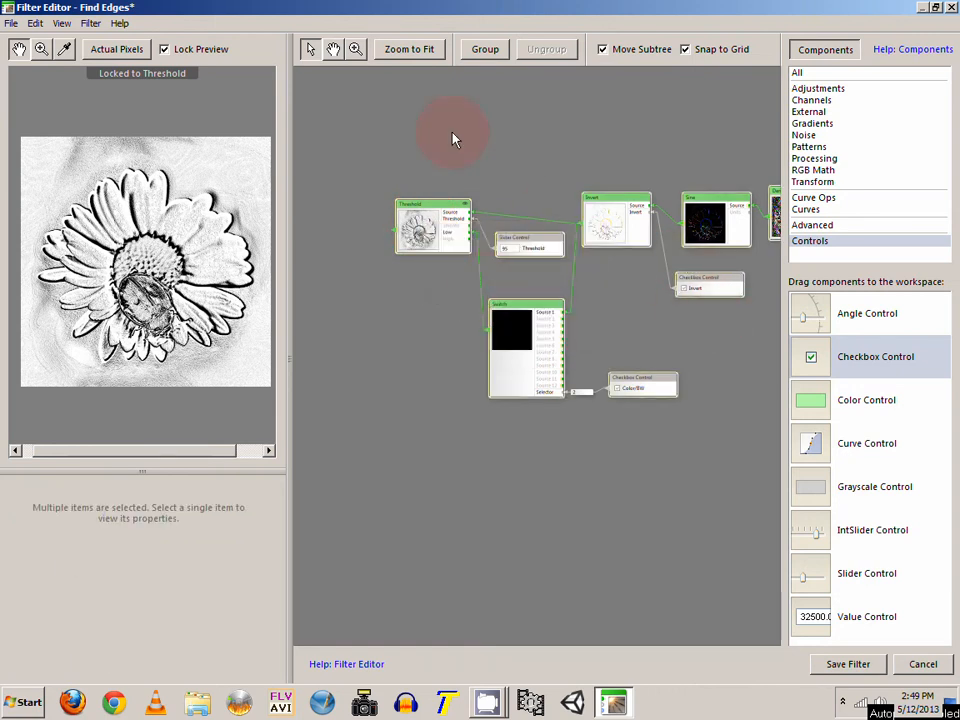
drag(702, 318, 603, 325)
Select all the rebuilt components and controls from Threshold to Image and combine them into one group
click(418, 188)
drag(327, 147, 786, 430)
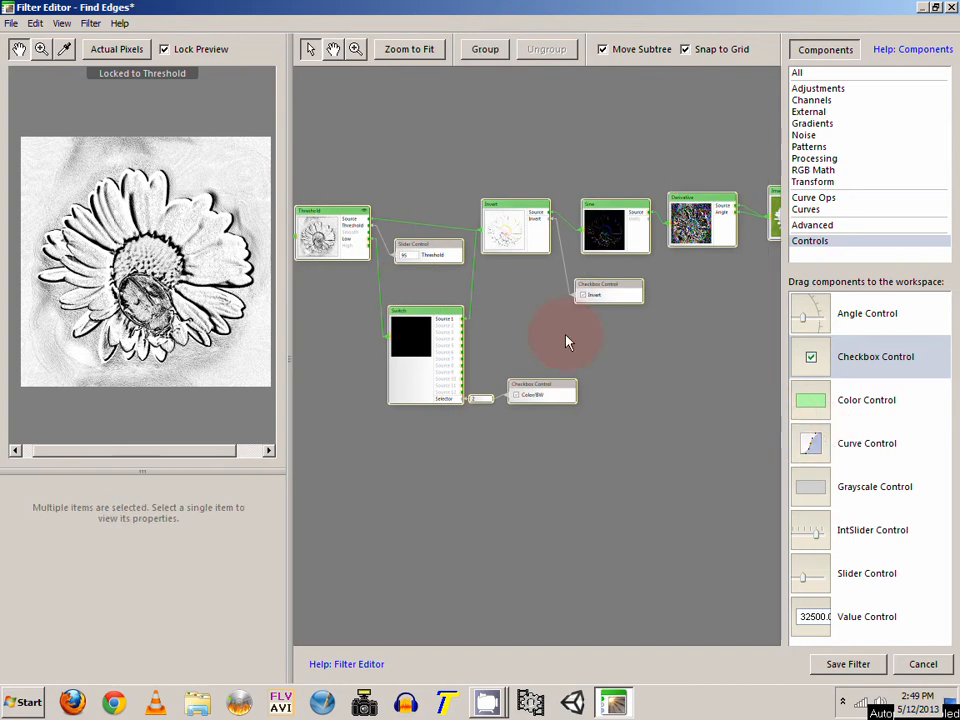
drag(566, 342, 617, 315)
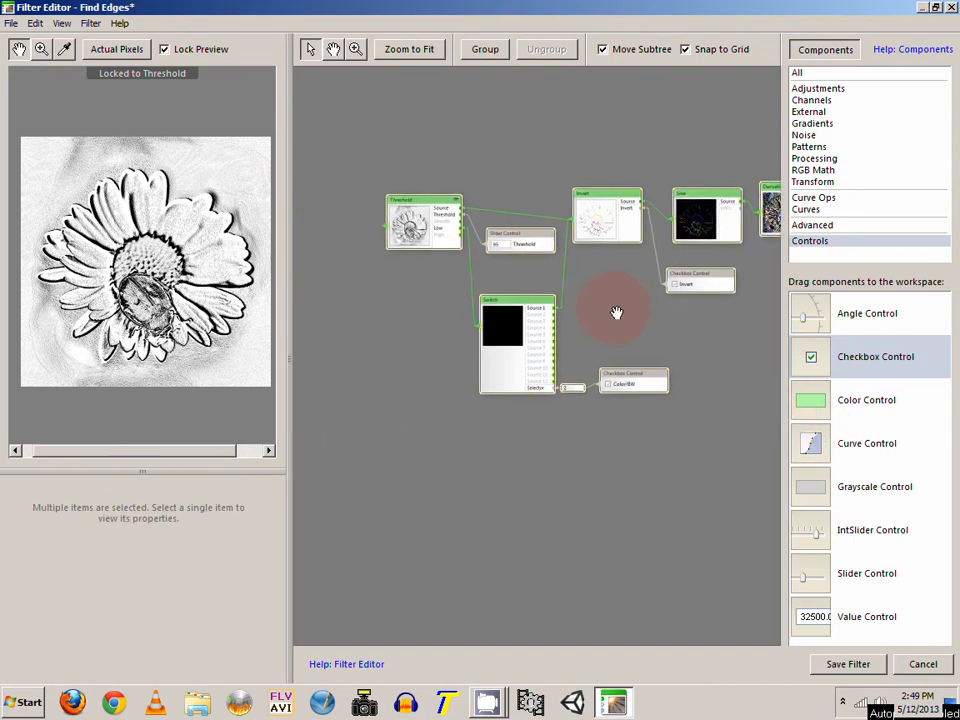
right_click(419, 209)
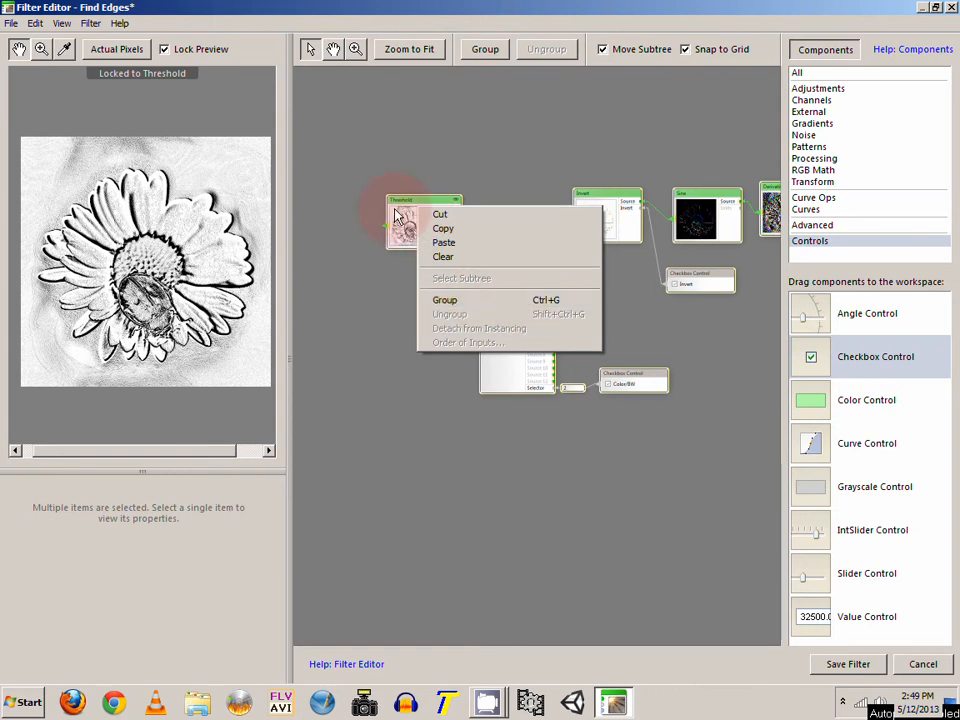
click(483, 56)
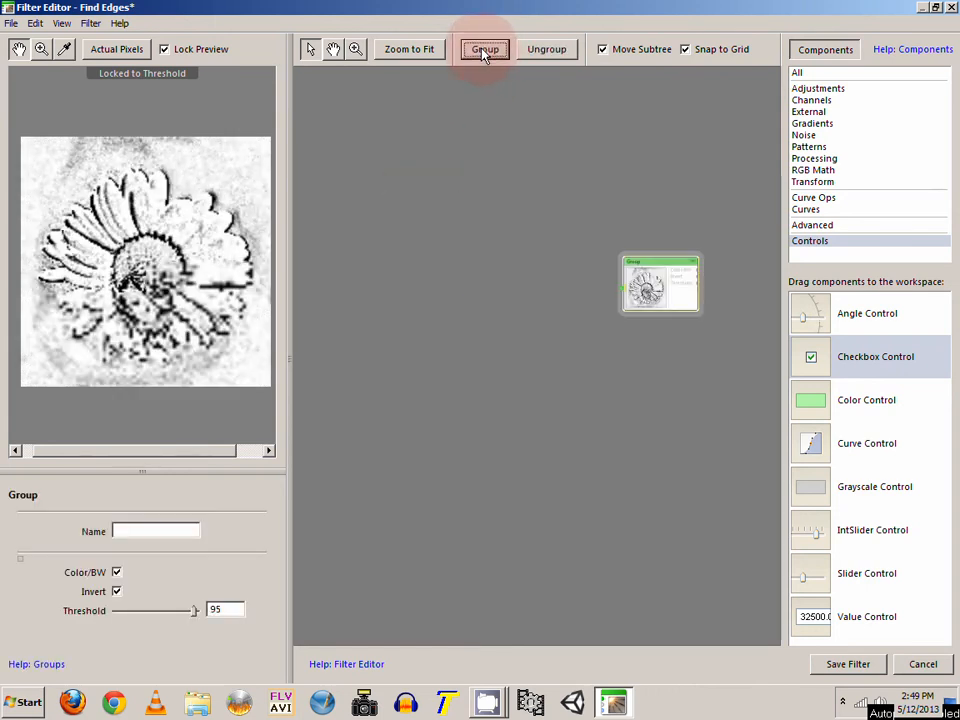
Name the new group Edge Detector
drag(661, 322, 531, 298)
scroll(542, 265, up, 3)
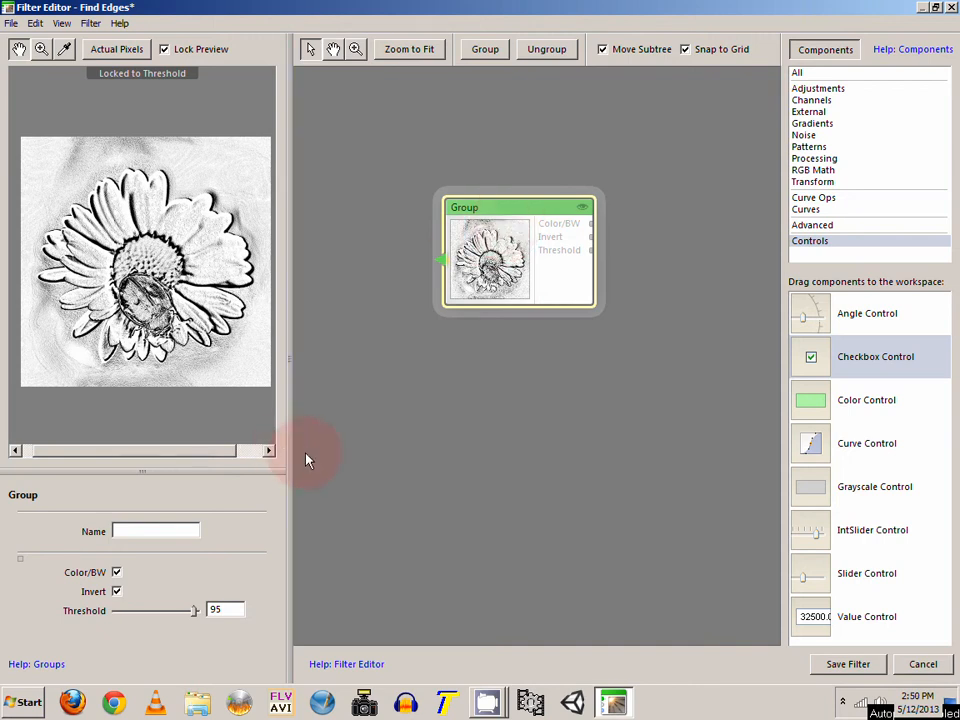
click(152, 530)
text(Edge)
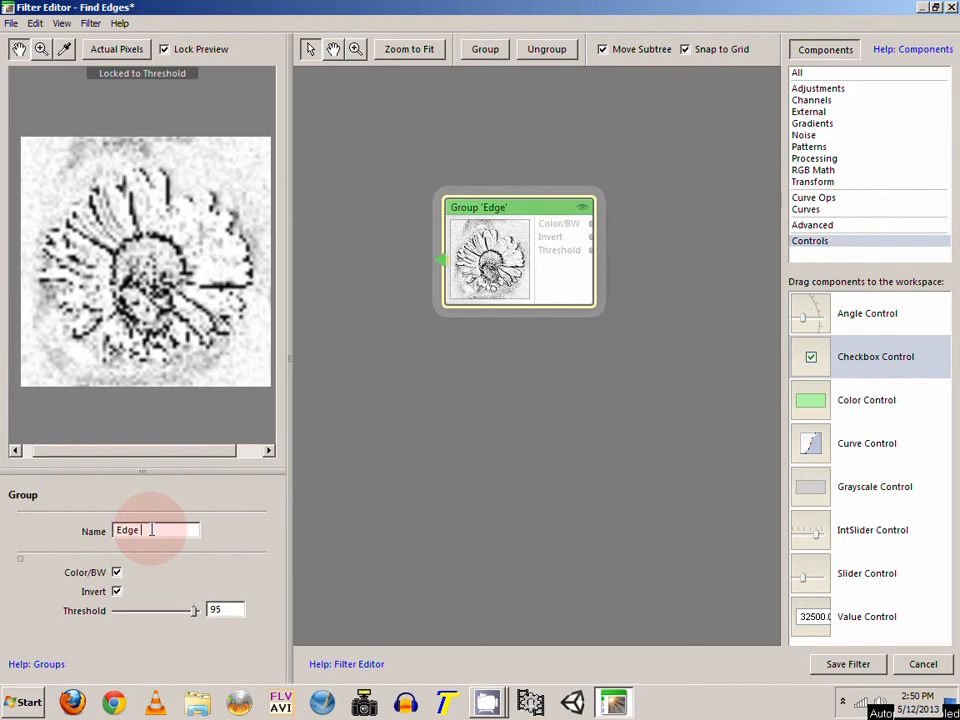
text( Det)
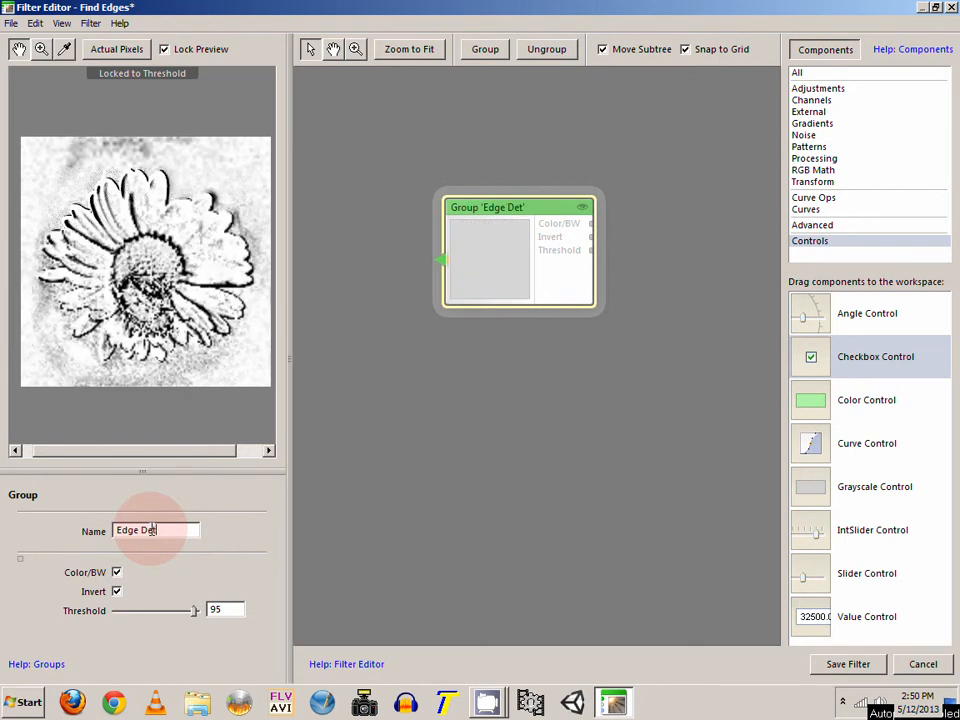
text(ector)
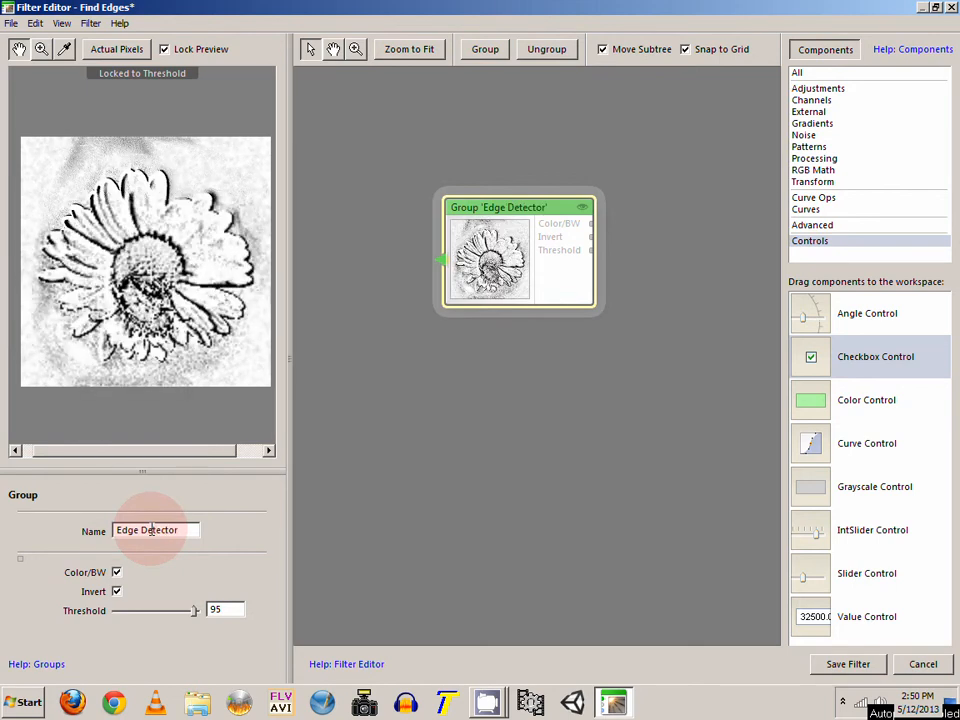
click(450, 476)
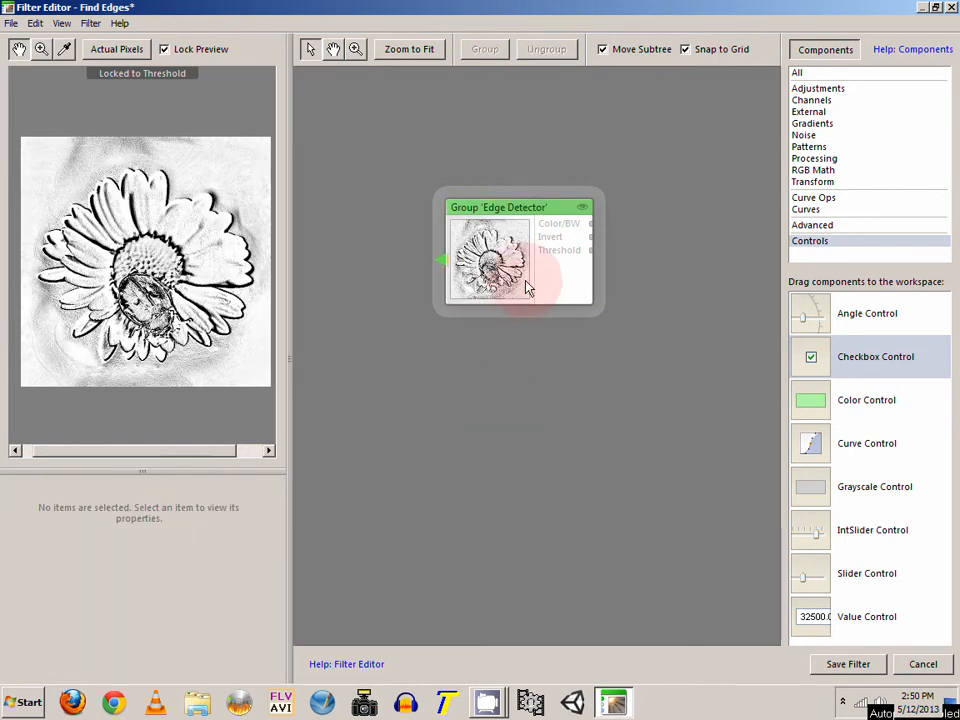
Reposition the Edge Detector group in the workspace, leaving free space beside its inputs
click(507, 262)
drag(507, 262, 593, 219)
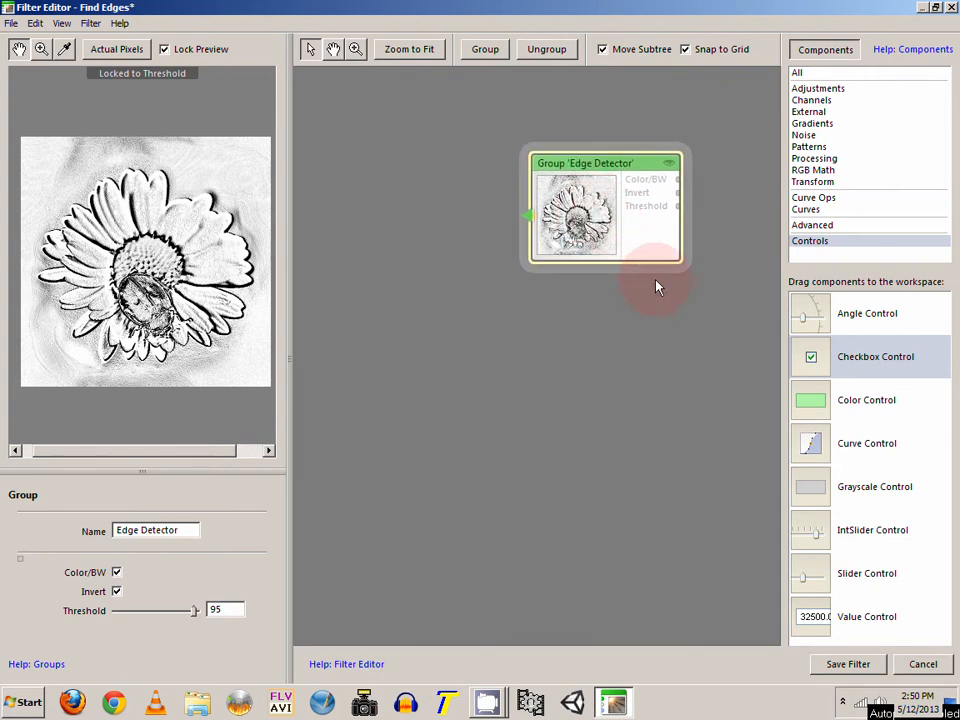
drag(656, 283, 572, 306)
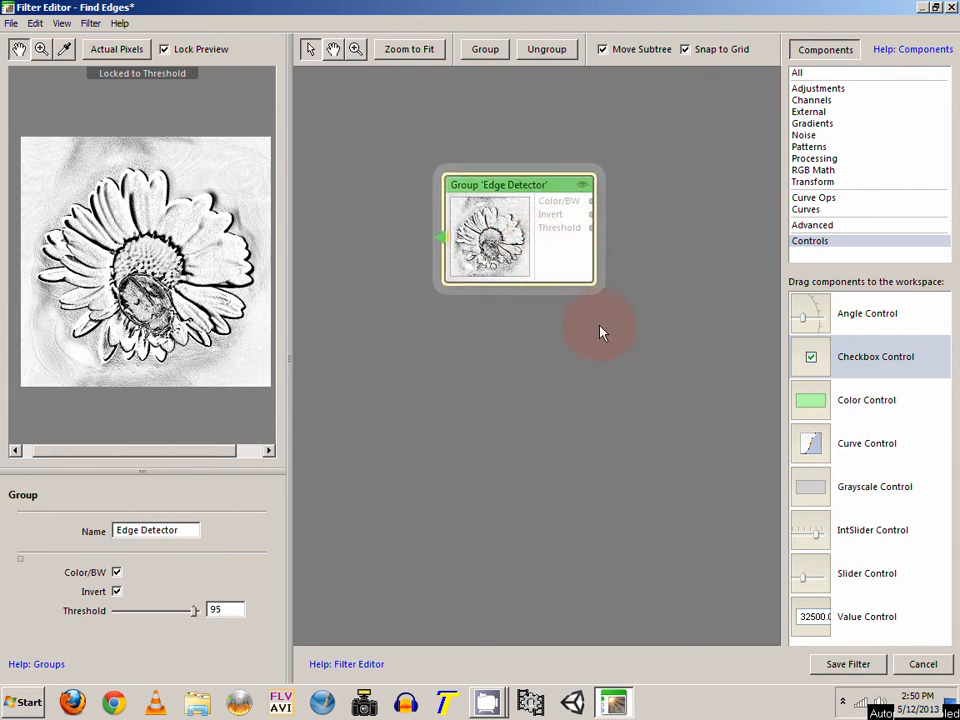
drag(601, 332, 563, 319)
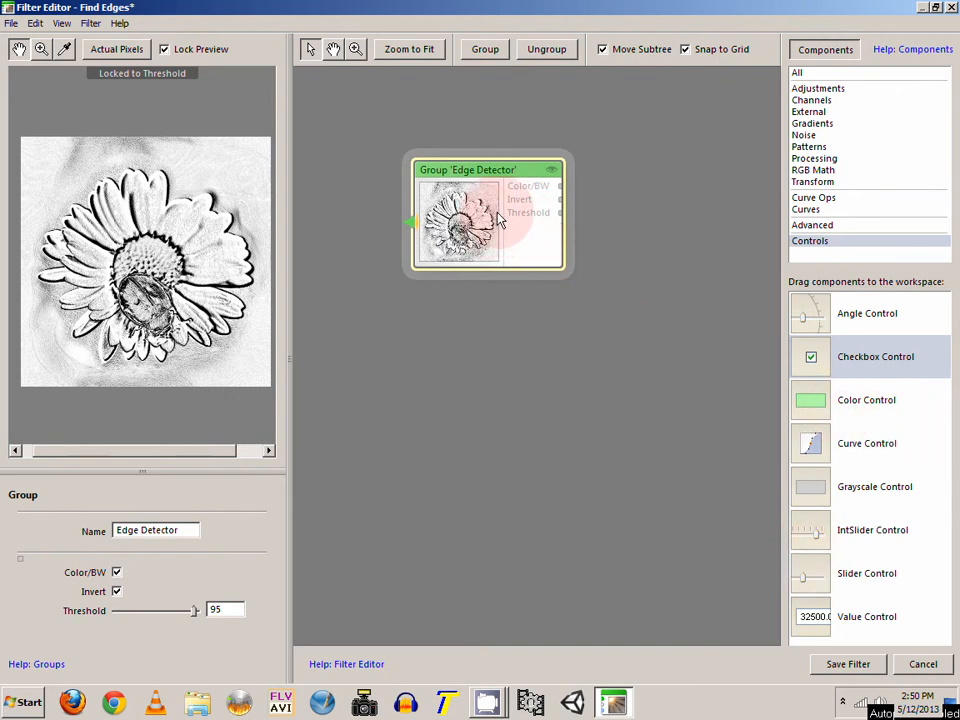
drag(500, 220, 484, 245)
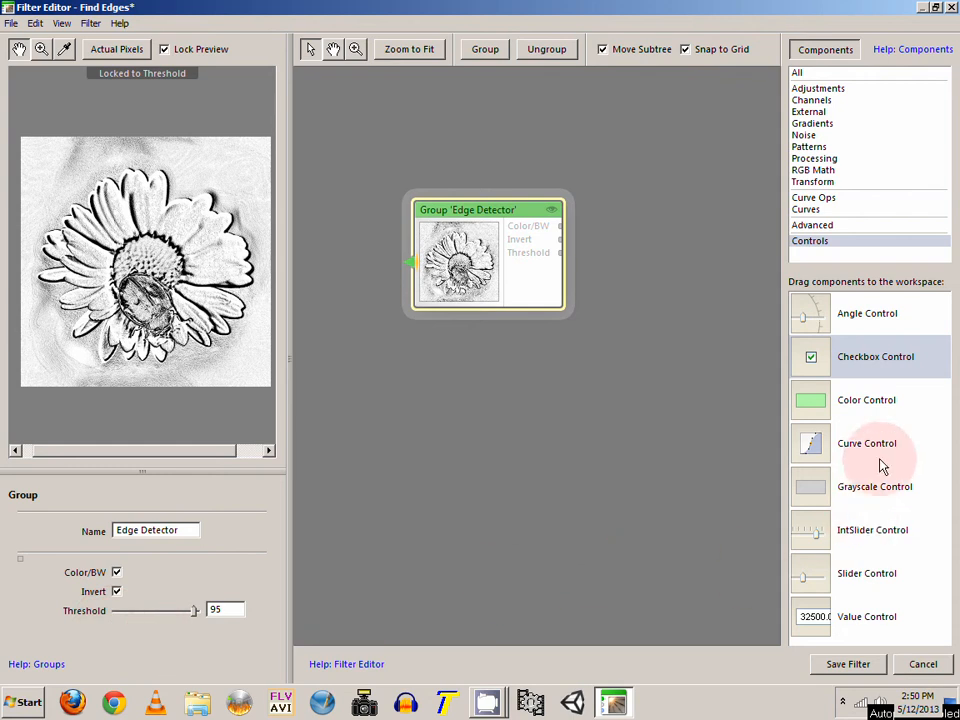
Add two Checkbox Controls beside the Edge Detector group and connect them to its Invert and Color/BW inputs
drag(828, 370, 731, 297)
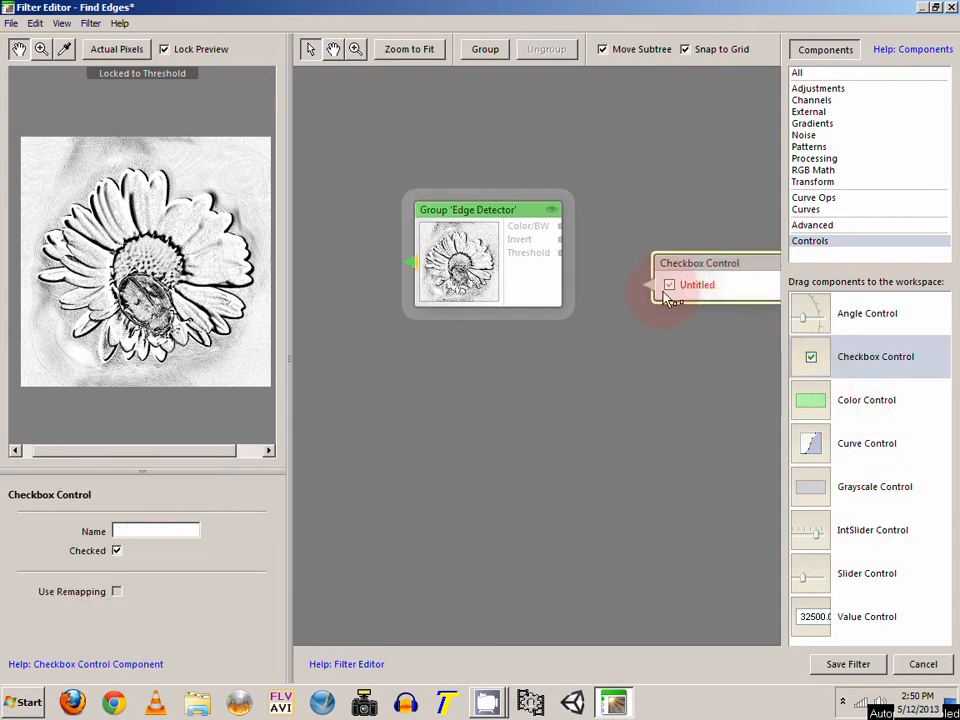
drag(614, 272, 561, 239)
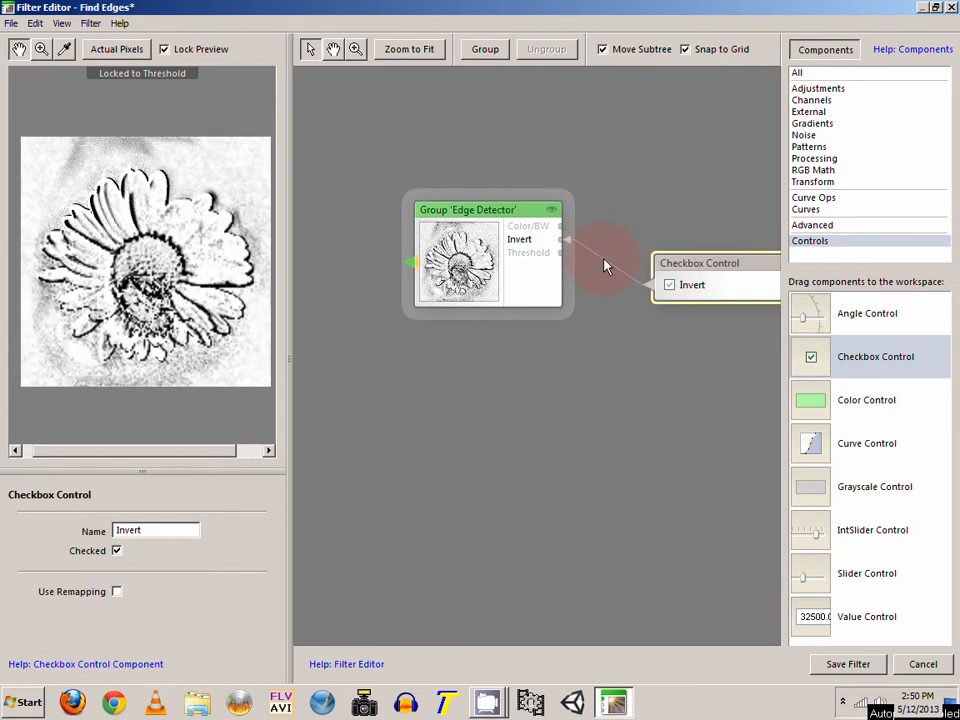
drag(820, 364, 700, 220)
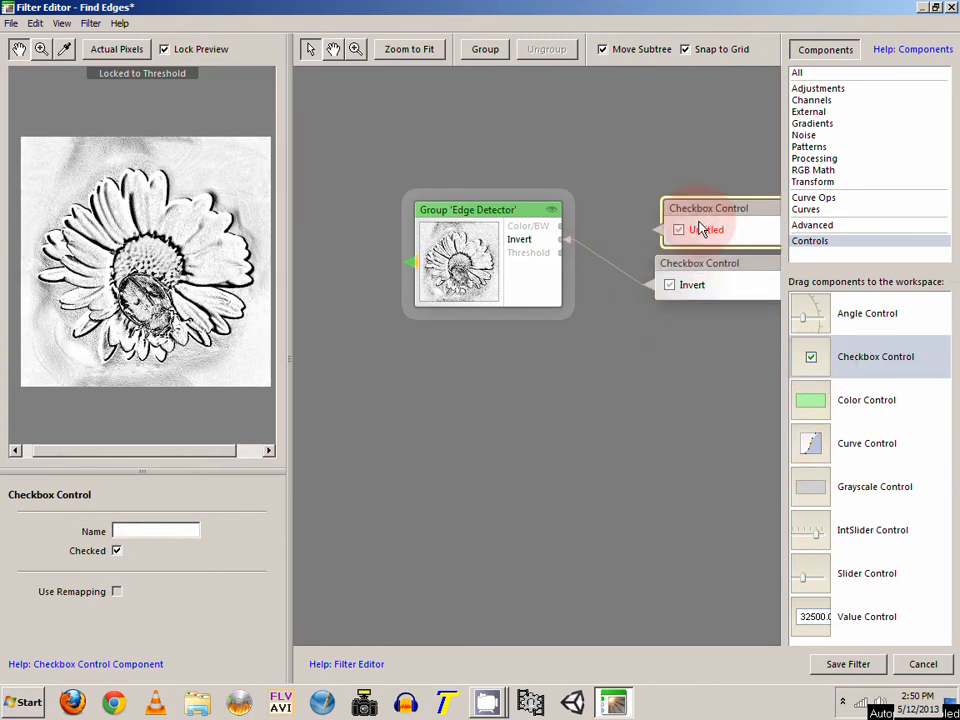
drag(549, 241, 522, 256)
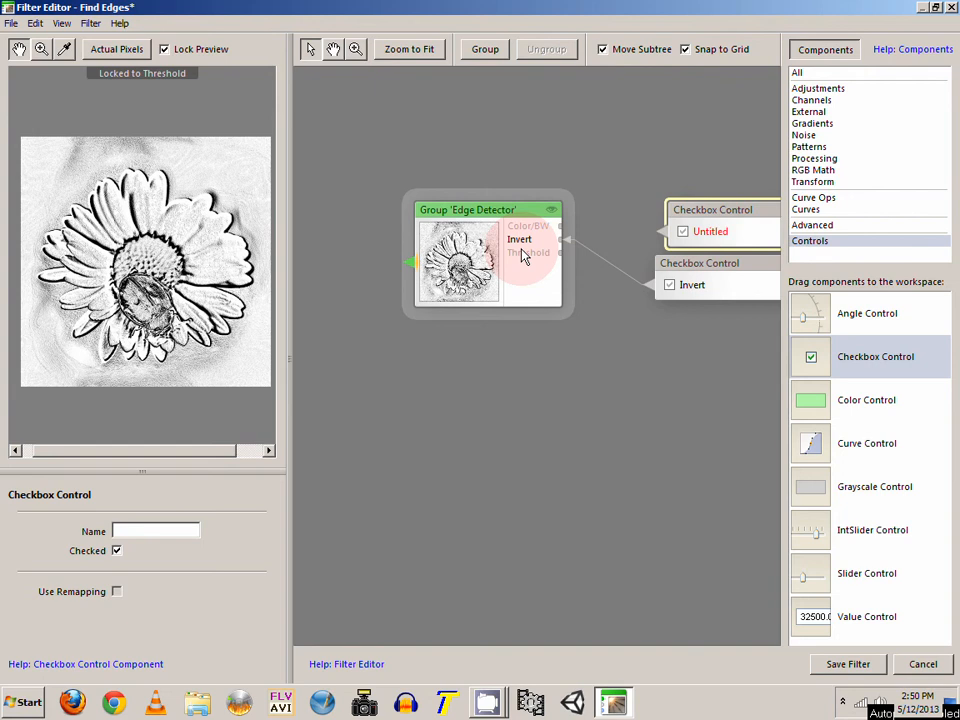
drag(522, 256, 677, 214)
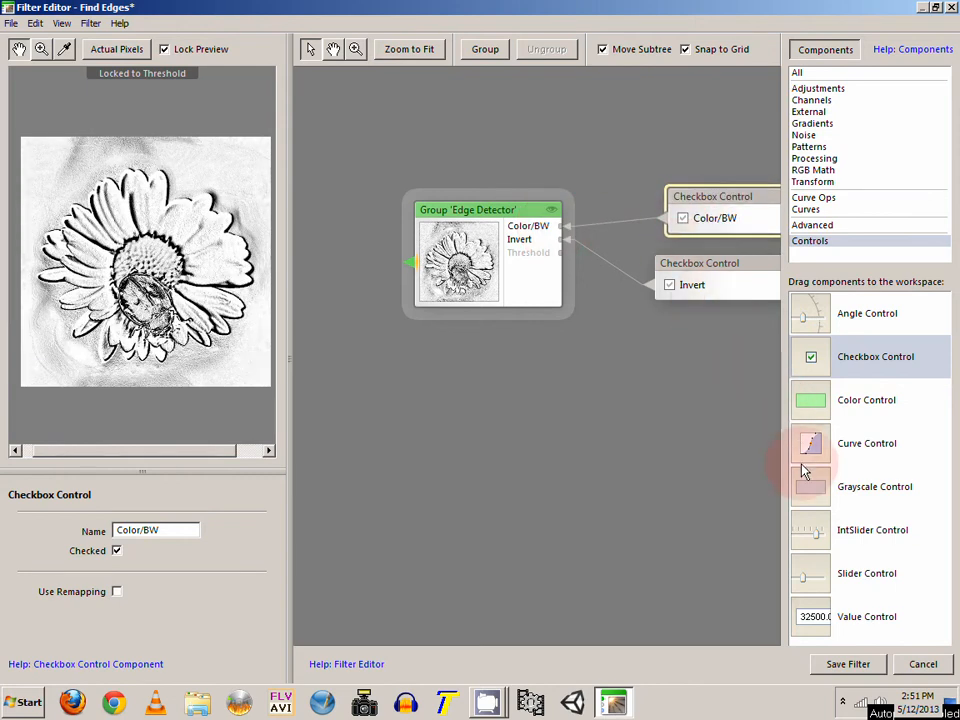
Add a Slider Control below the checkboxes, connect it to the group's Threshold input and set its value to 96
drag(808, 566, 561, 253)
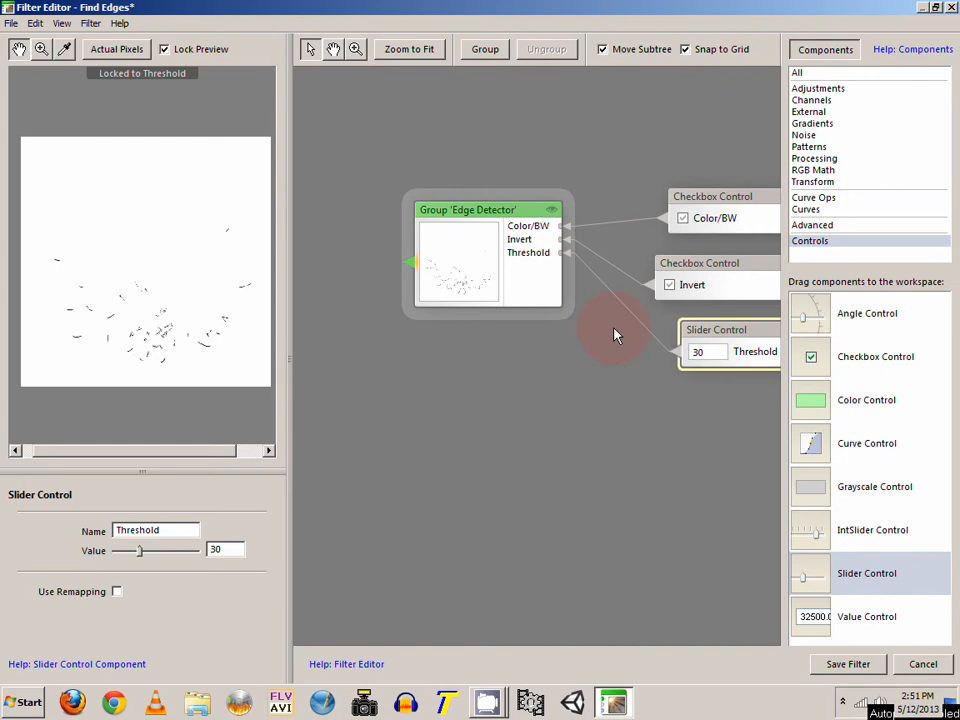
drag(139, 551, 197, 551)
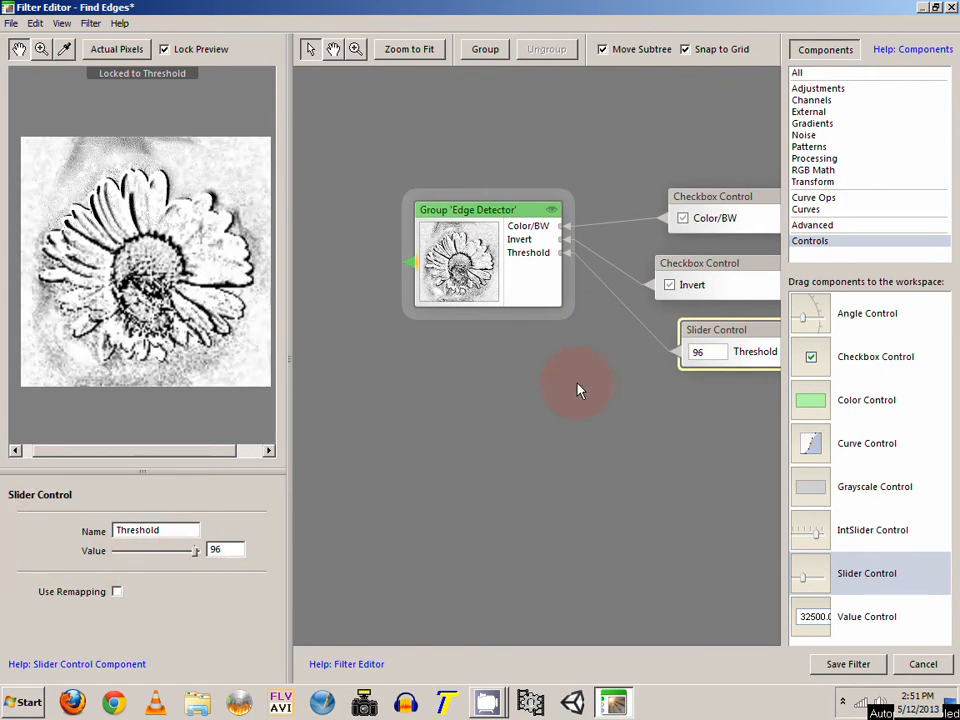
drag(554, 357, 511, 383)
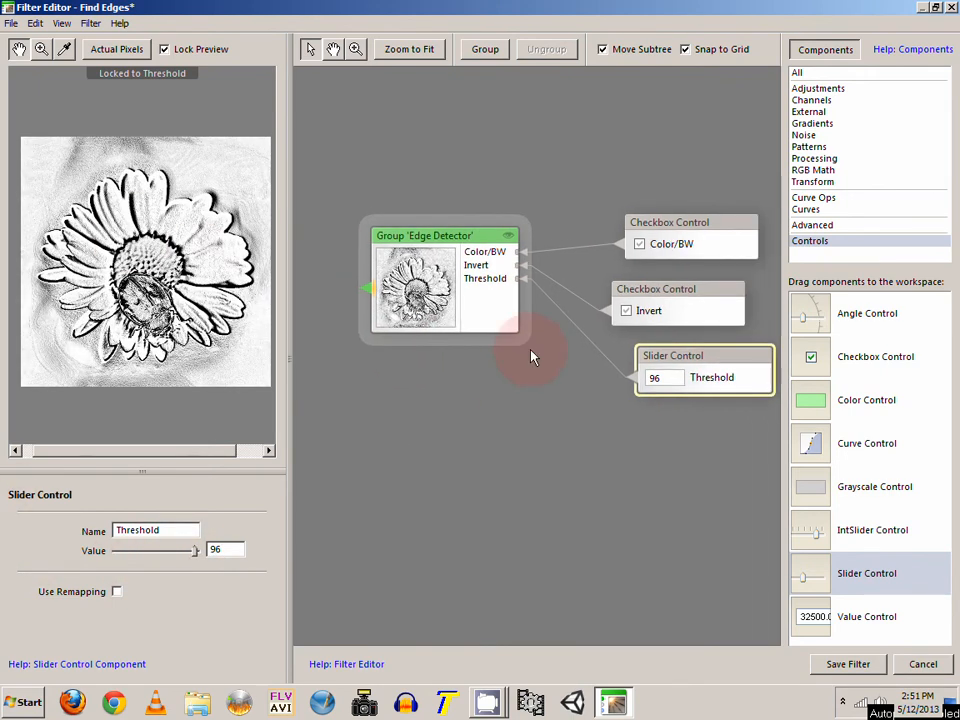
Connect the Edge Detector group to the Result component's Source input
scroll(531, 362, down, 3)
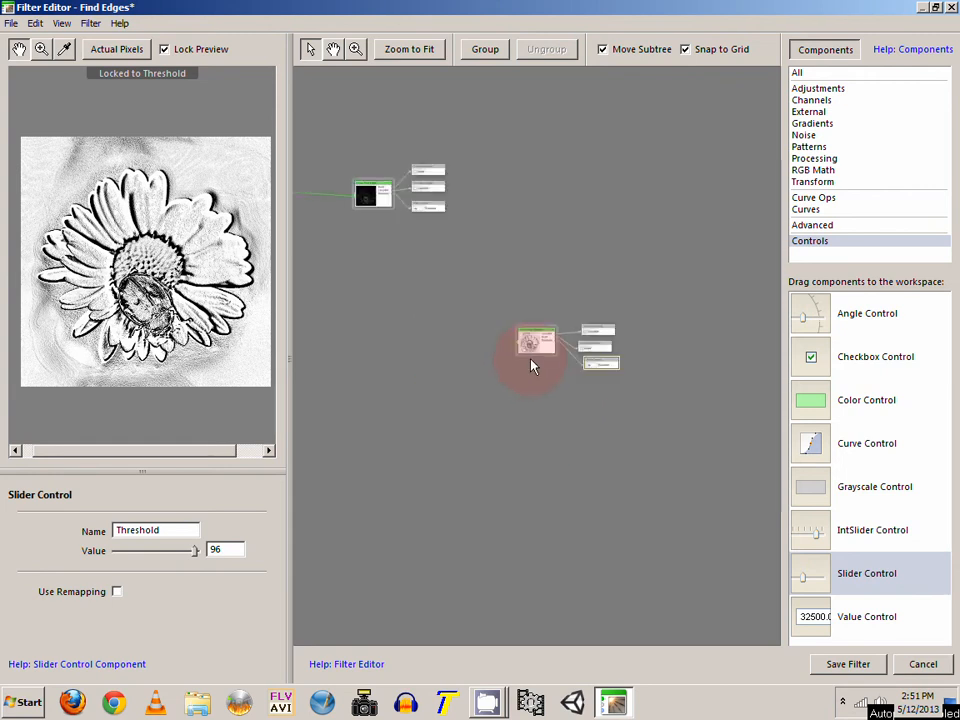
scroll(531, 364, up, 3)
drag(510, 370, 429, 229)
drag(429, 240, 536, 354)
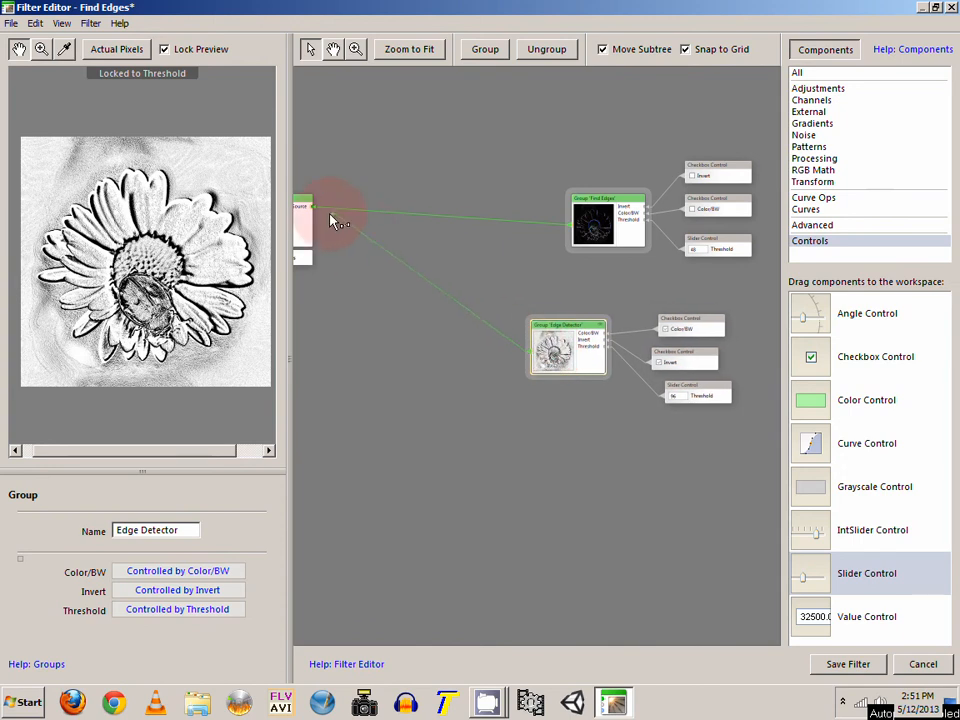
Delete the old Find Edges group with its three controls and move the Edge Detector group with its controls beside Result
drag(585, 124, 716, 264)
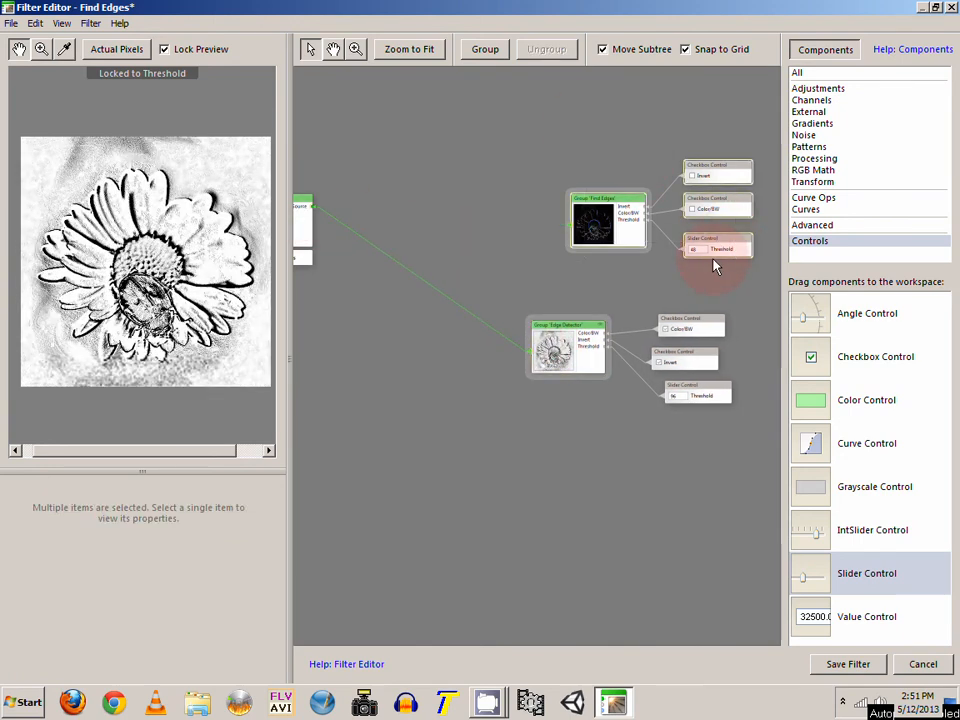
right_click(617, 220)
click(625, 221)
drag(541, 349, 546, 258)
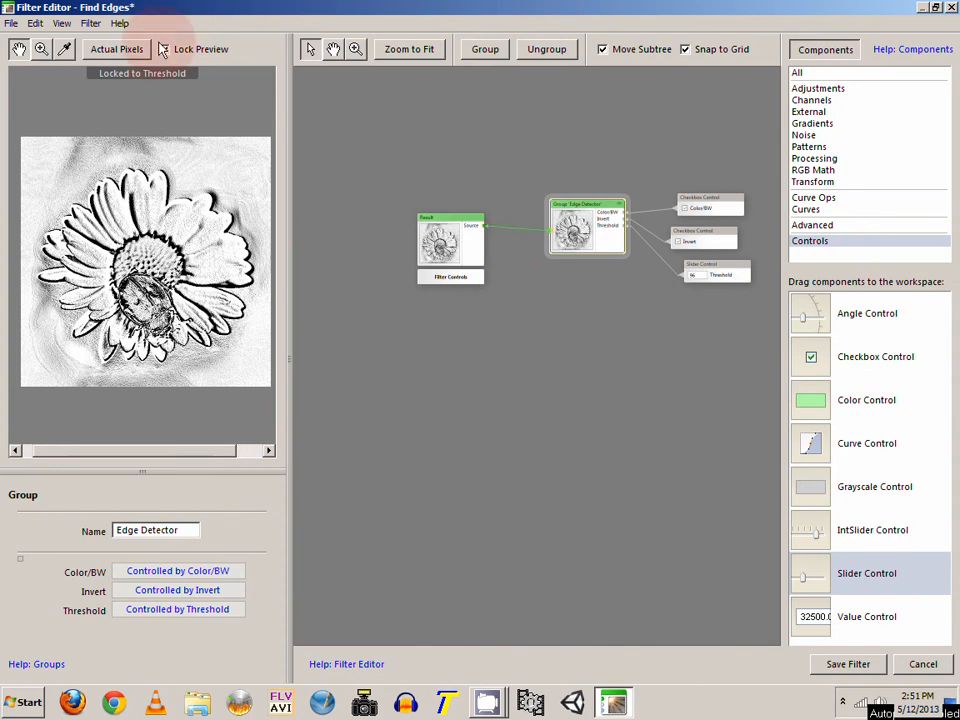
Rename the filter Find Edges Group in its filter info and save the filter
click(91, 23)
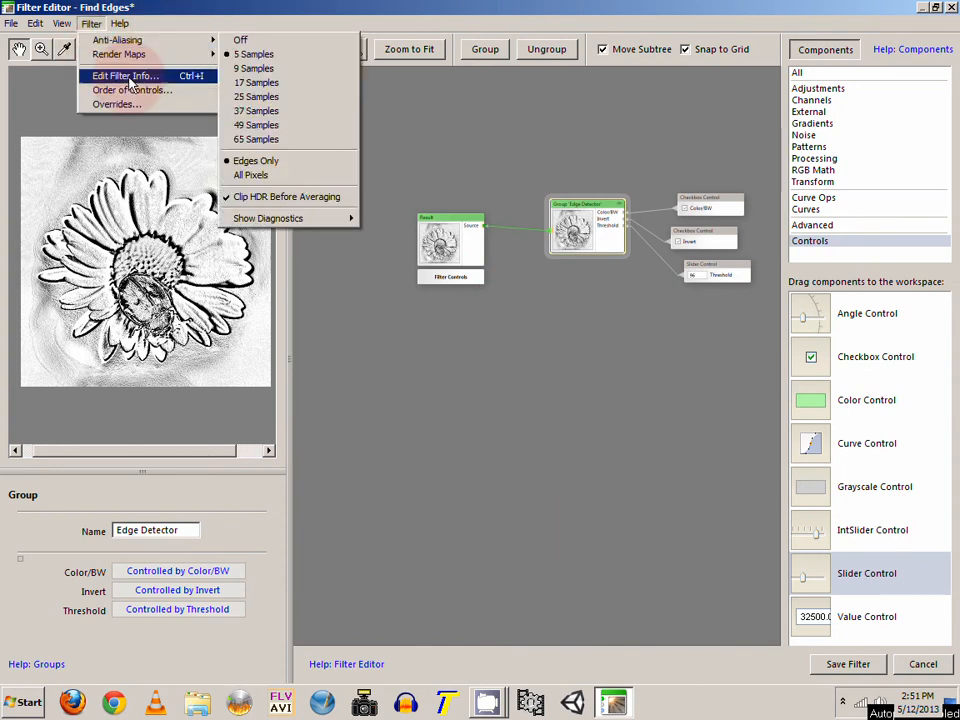
click(120, 73)
click(604, 321)
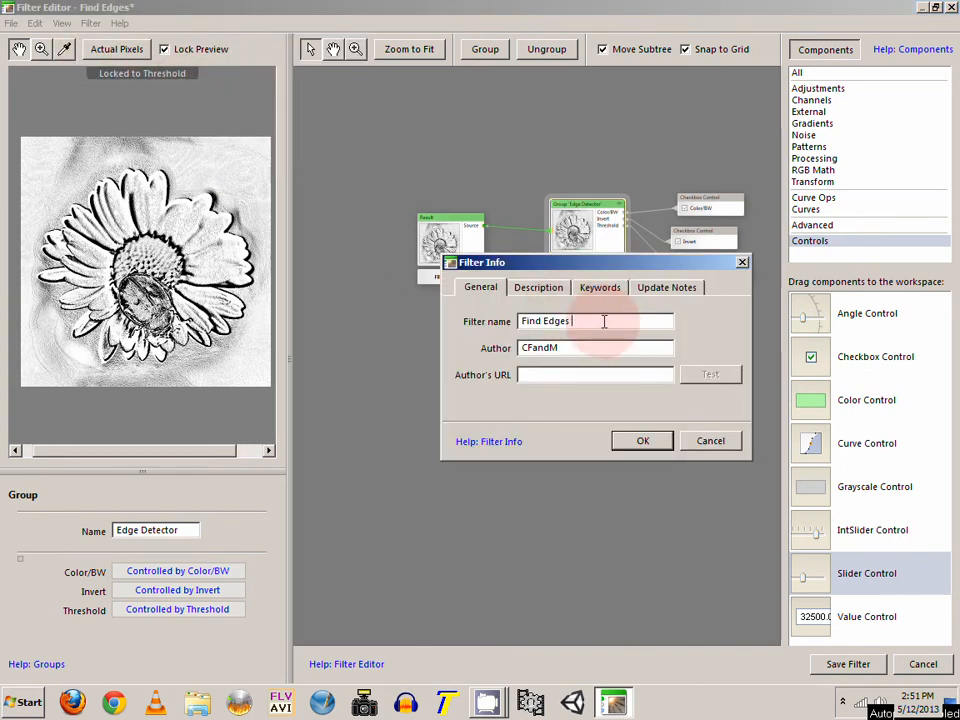
text(Group)
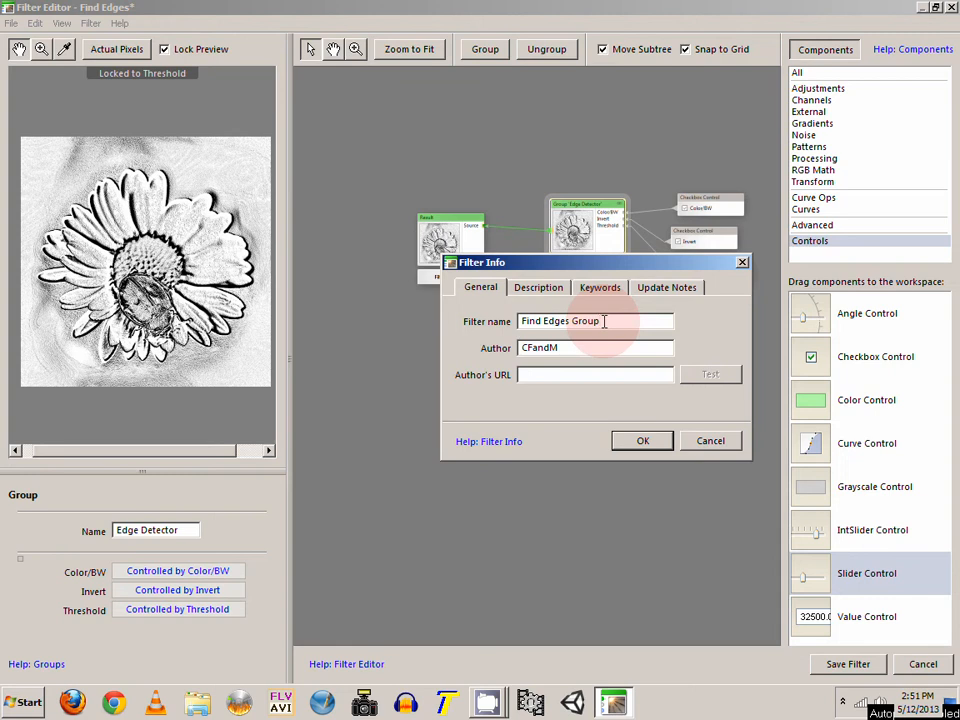
click(660, 440)
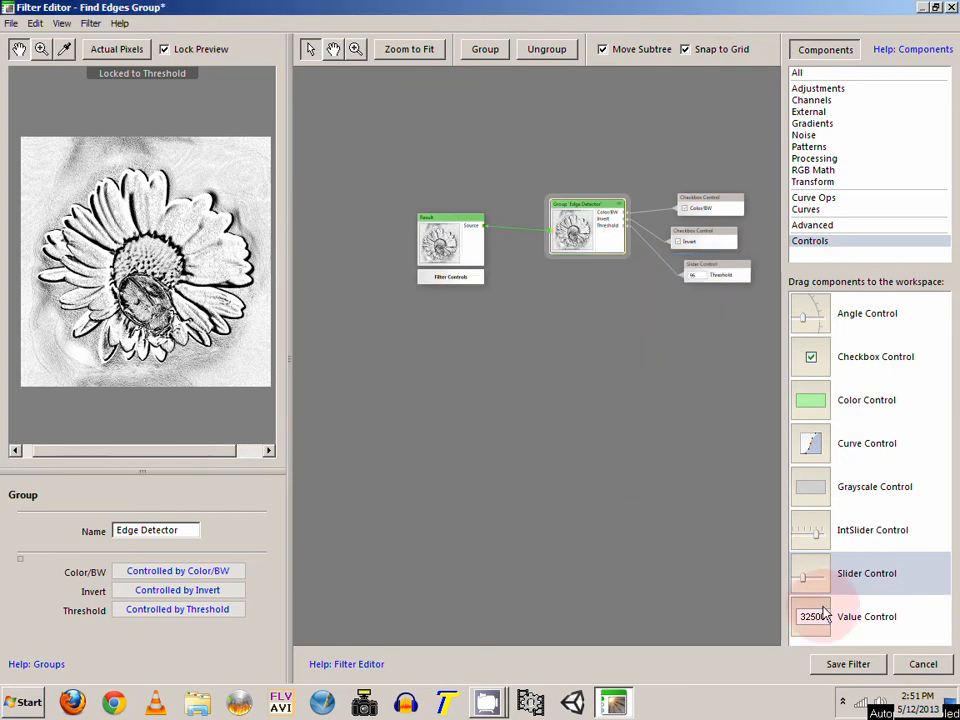
click(848, 664)
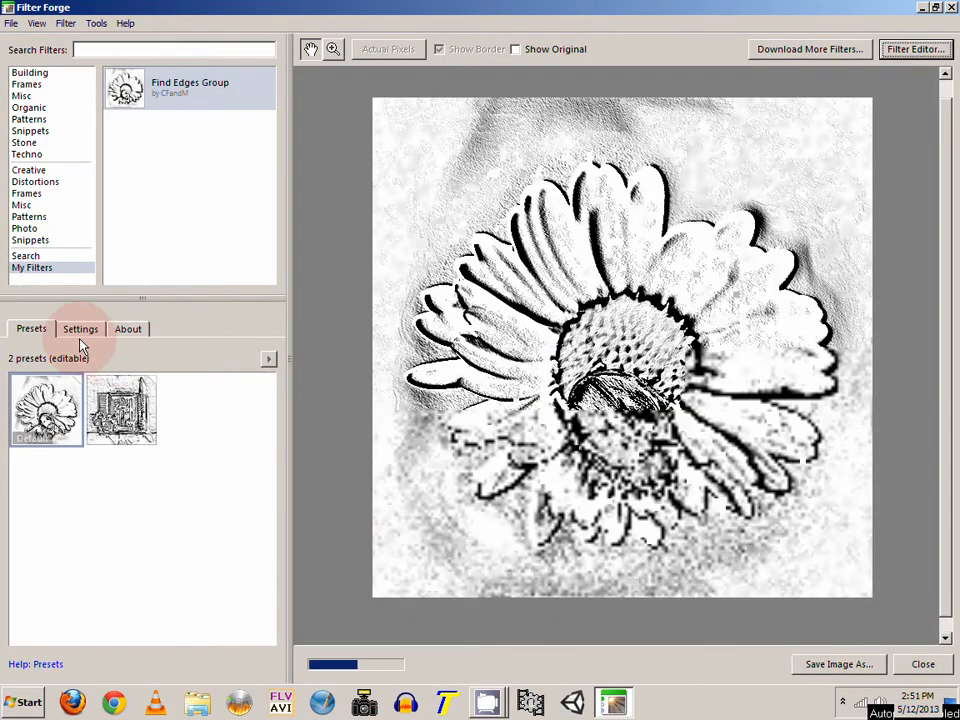
In the Find Edges Group filter's settings, raise Threshold to 97 and toggle Invert off and back on
click(81, 331)
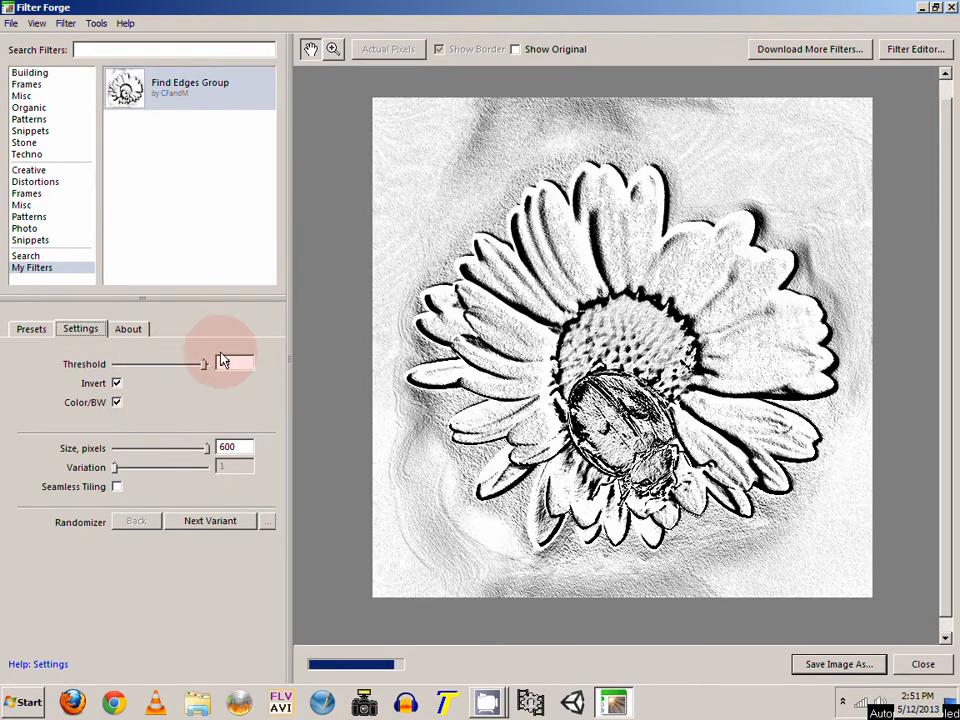
mouse_move(222, 362)
mouse_down()
mouse_move(127, 368)
mouse_move(208, 369)
mouse_up()
click(117, 386)
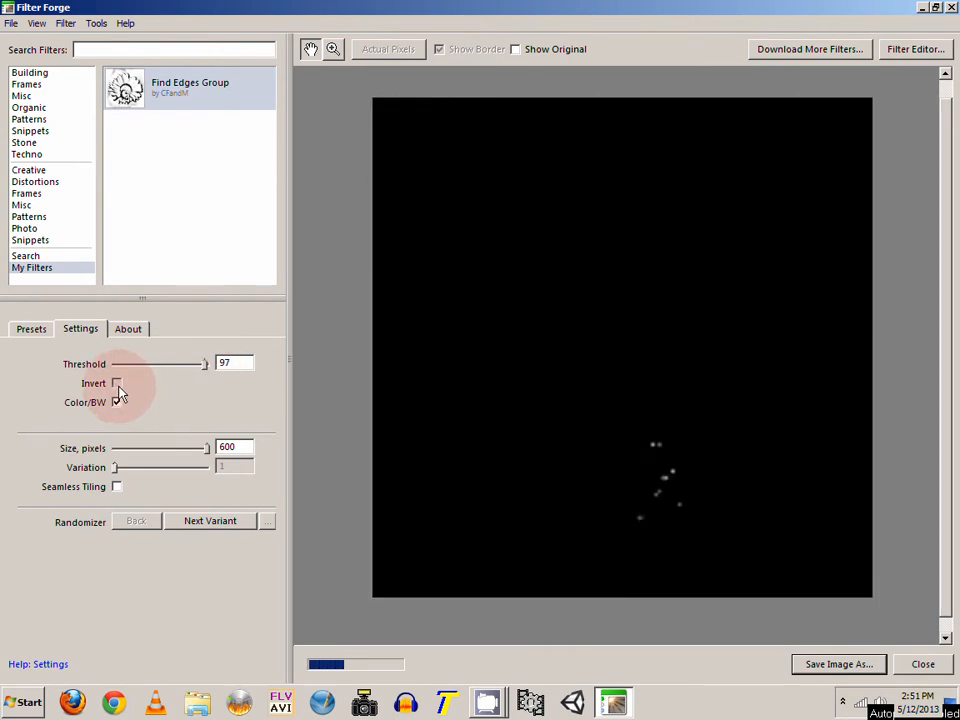
click(117, 385)
Toggle Color/BW, leave it unchecked, and lower the filter's Threshold to 42
click(117, 403)
click(117, 403)
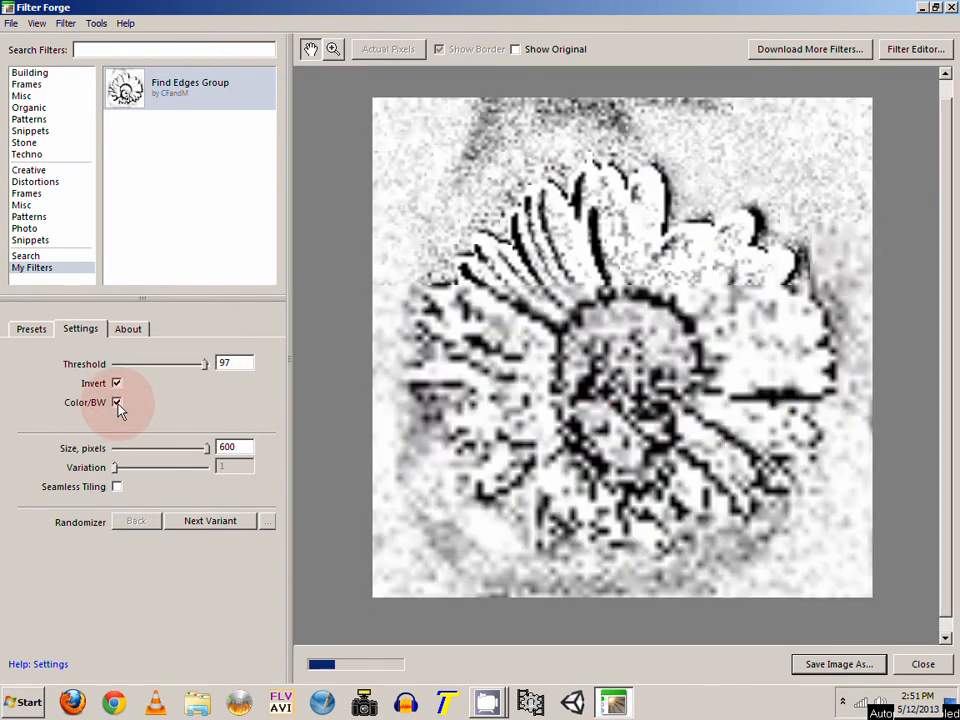
click(117, 404)
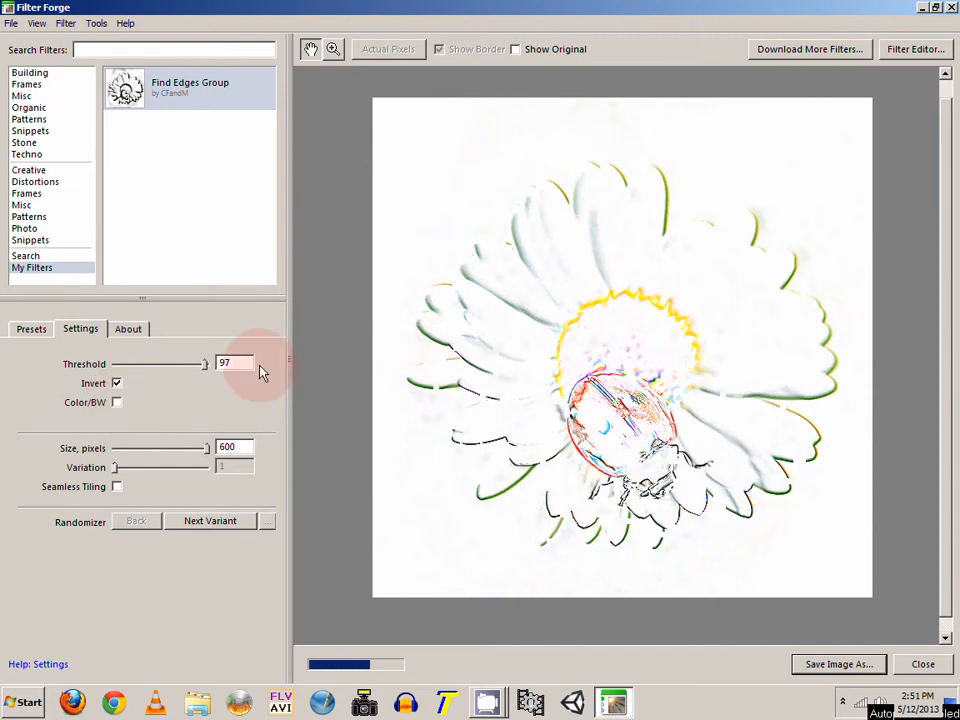
drag(205, 365, 154, 368)
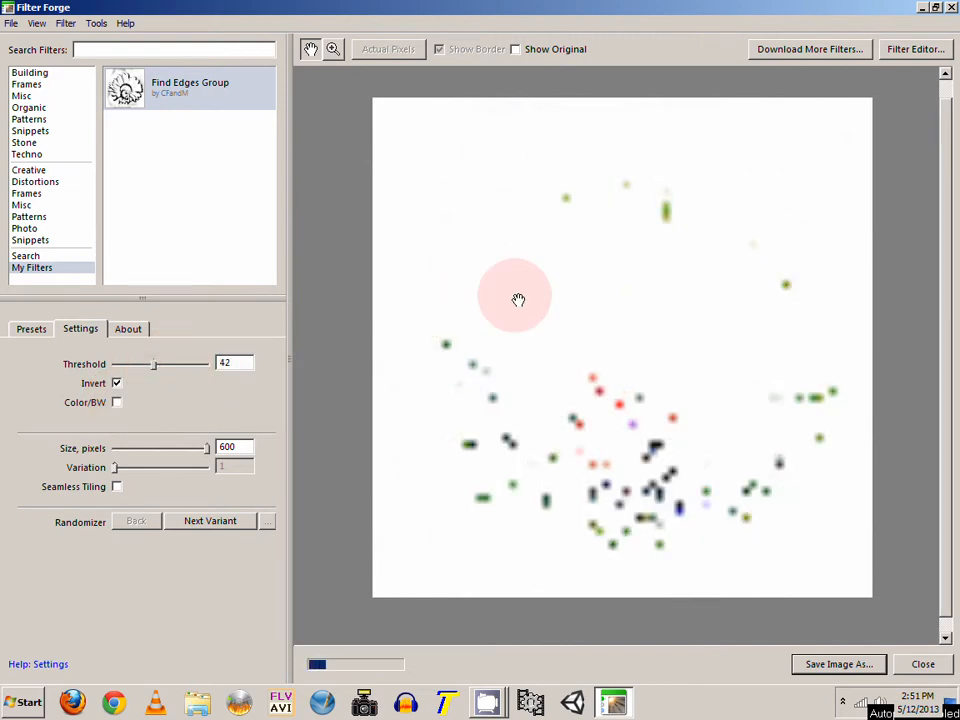
Open the current filter for editing and select the Edge Detector group together with its three controls
click(918, 52)
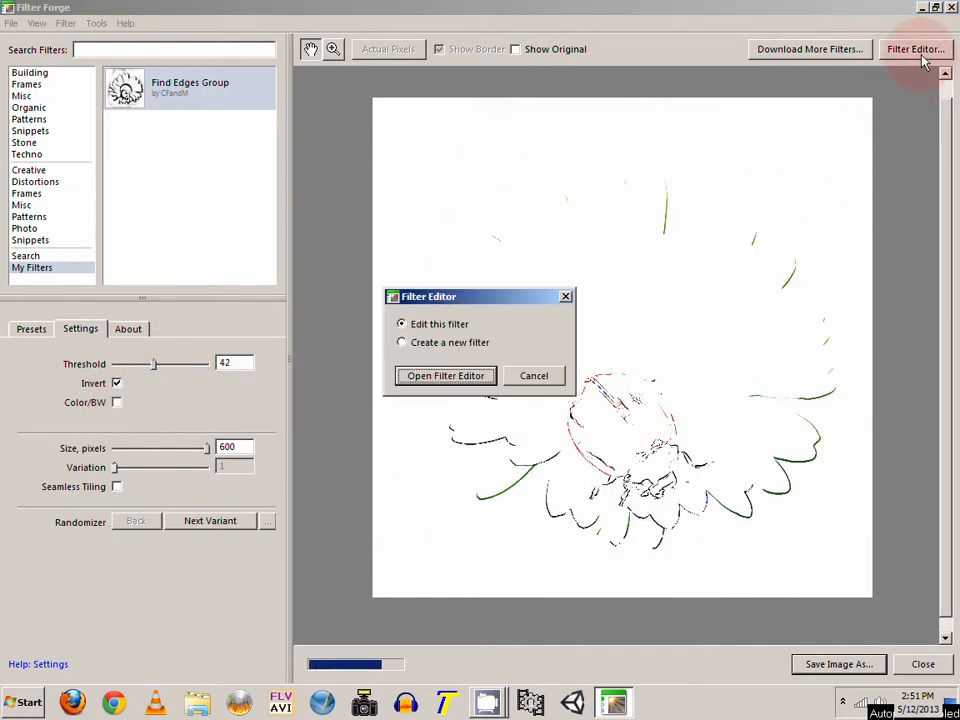
click(479, 376)
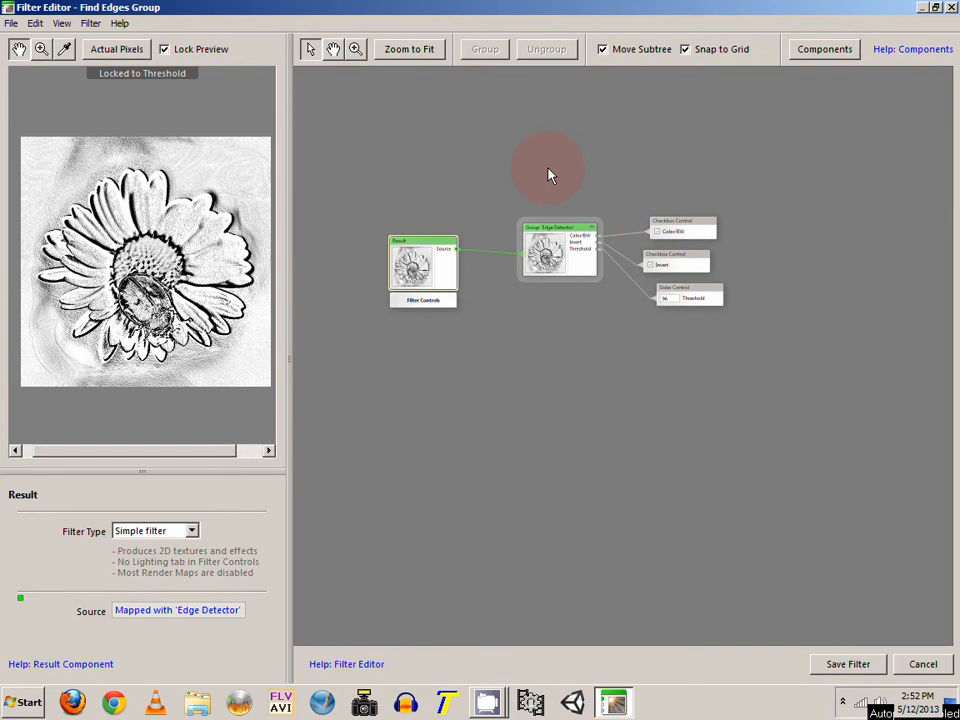
drag(551, 174, 754, 373)
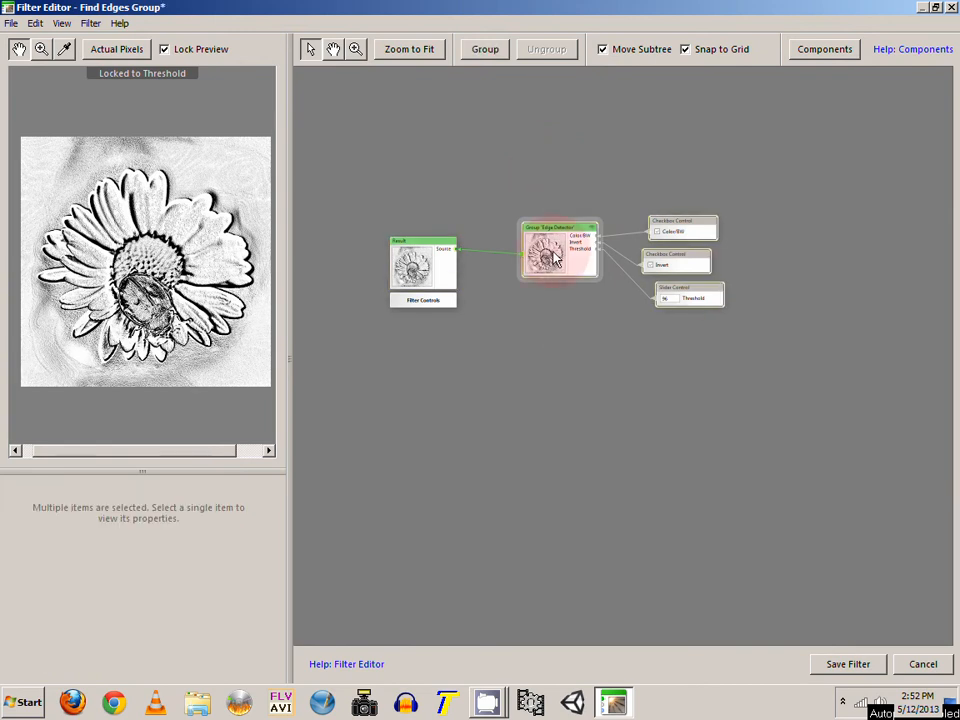
right_click(557, 255)
click(528, 327)
drag(577, 311, 559, 294)
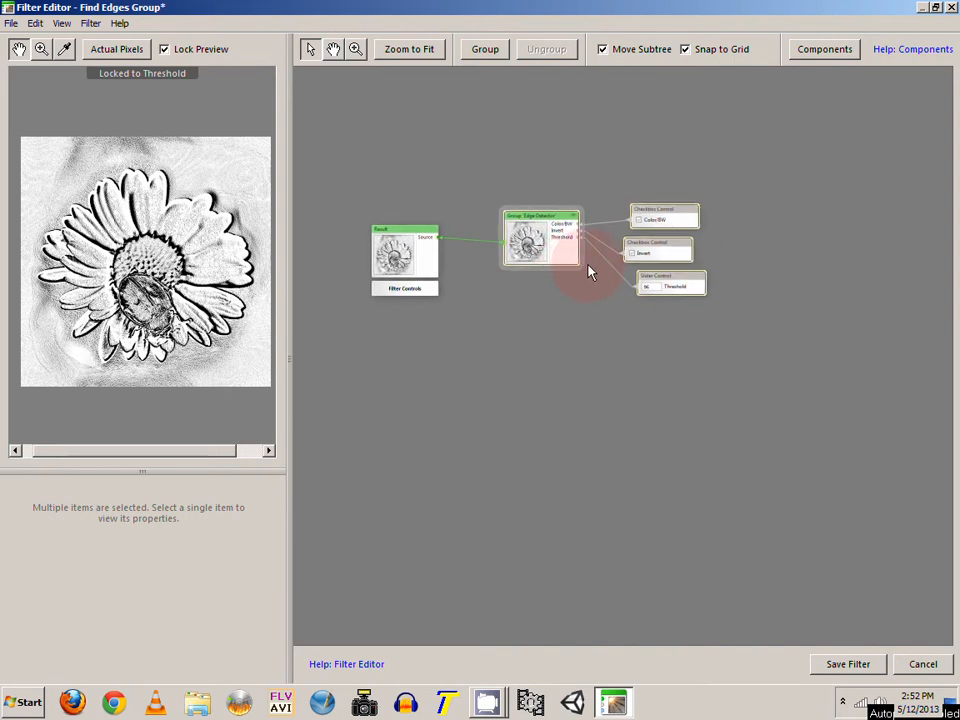
Move the Edge Detector group with its three controls up and farther away from the Result component
scroll(566, 272, up, 1)
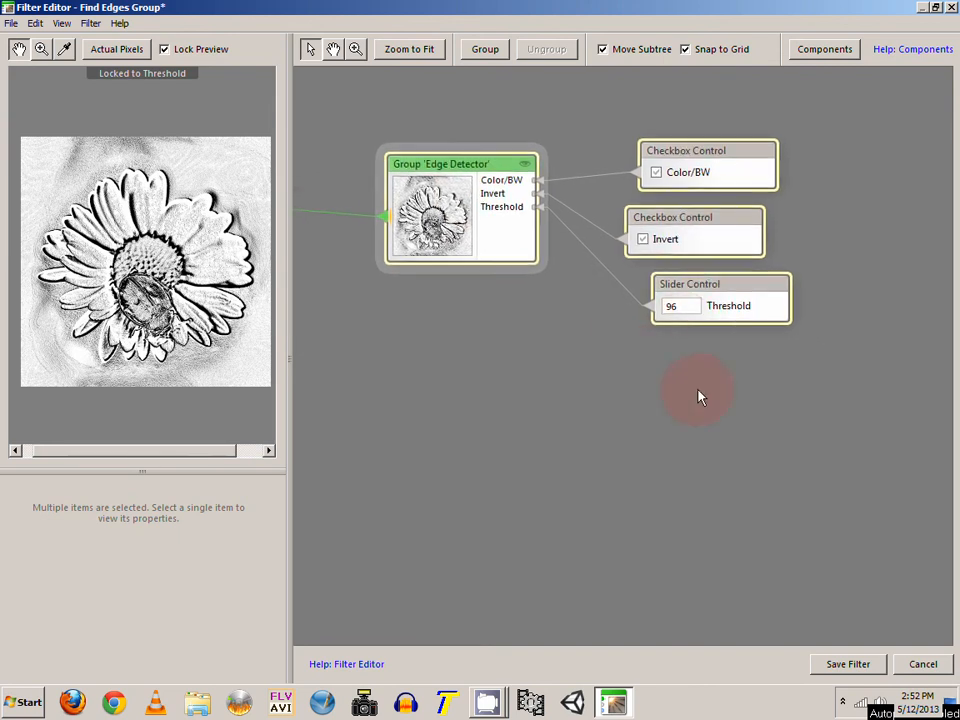
click(700, 397)
drag(700, 397, 799, 379)
scroll(570, 236, down, 1)
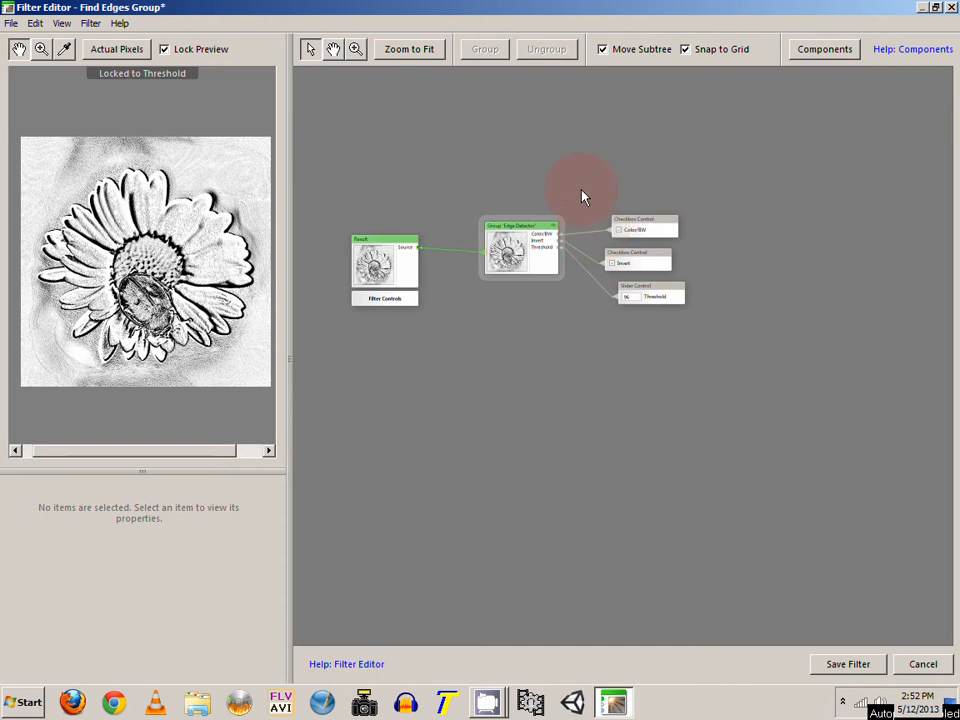
drag(531, 160, 683, 325)
drag(525, 264, 664, 189)
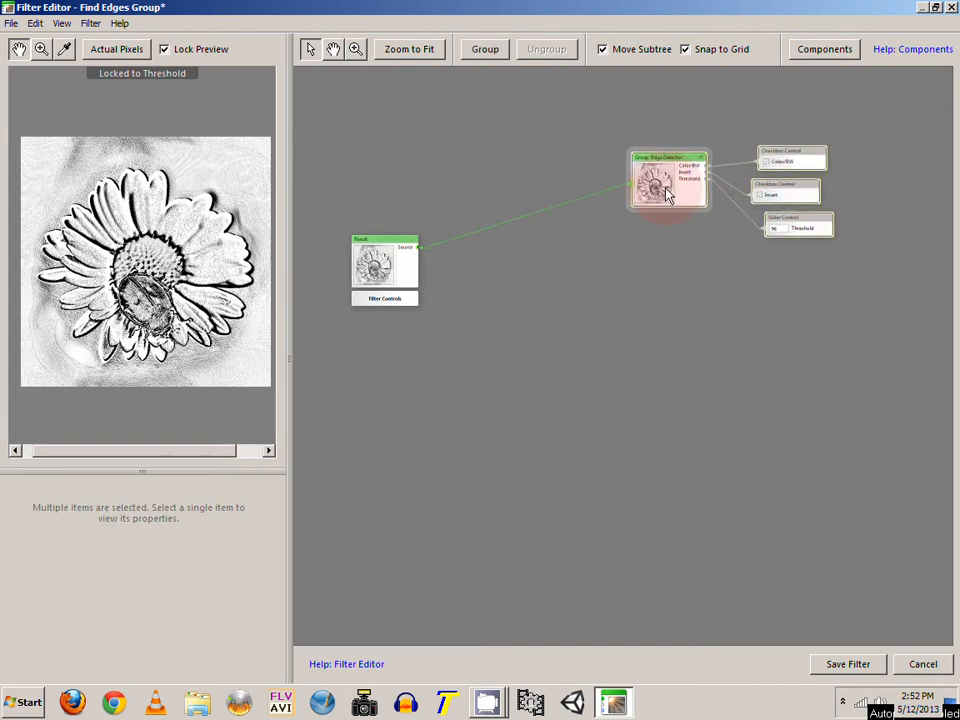
click(668, 255)
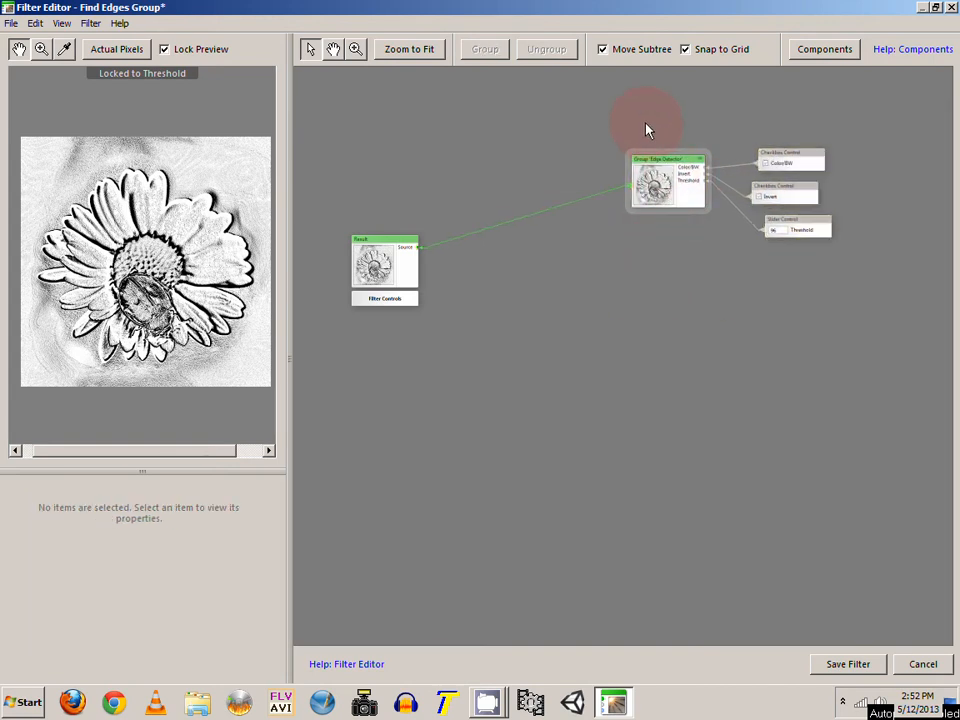
Copy the Edge Detector group with its three controls and paste the duplicate below the original
drag(647, 122, 810, 274)
right_click(665, 190)
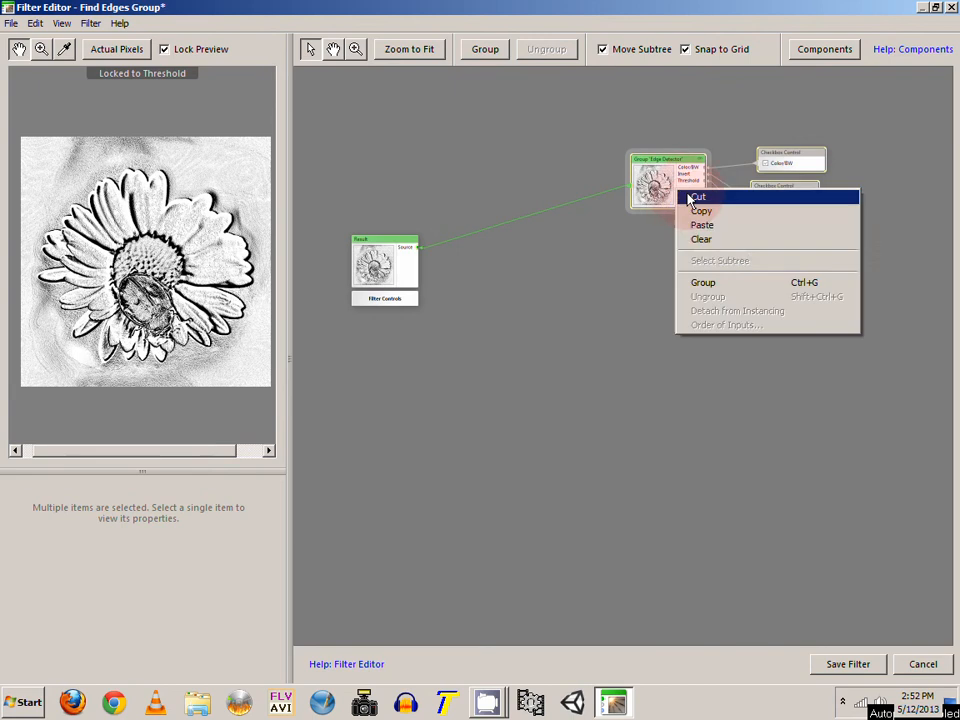
click(700, 222)
drag(595, 375, 636, 388)
scroll(640, 387, up, 3)
drag(653, 480, 609, 469)
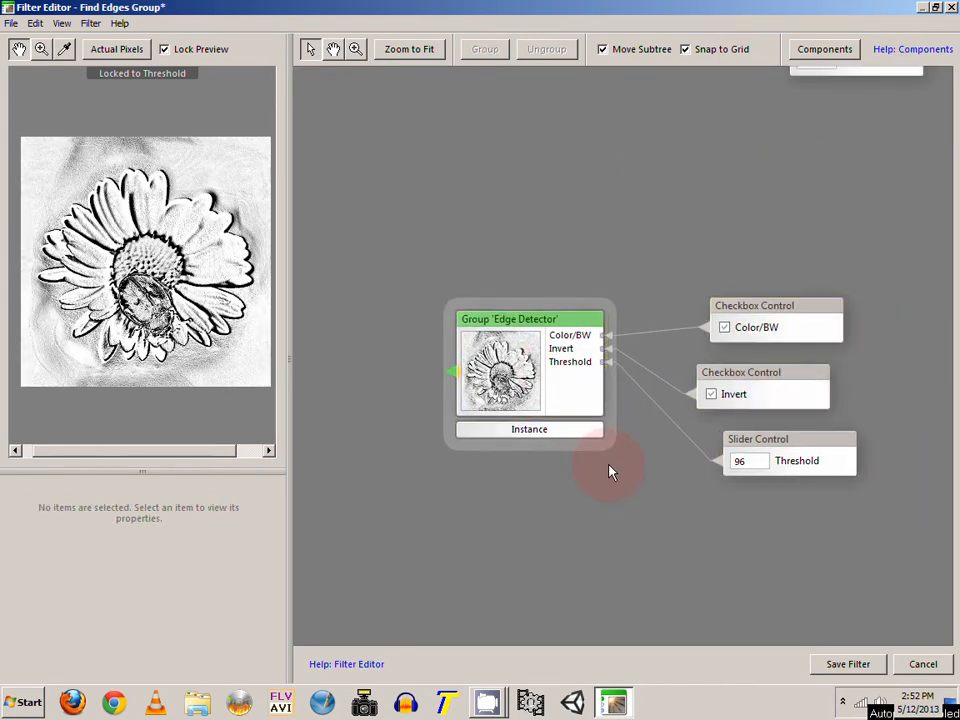
Cut the Switch component and its Color/BW checkbox from inside the upper Edge Detector instance
click(542, 383)
drag(697, 211, 690, 328)
click(650, 112)
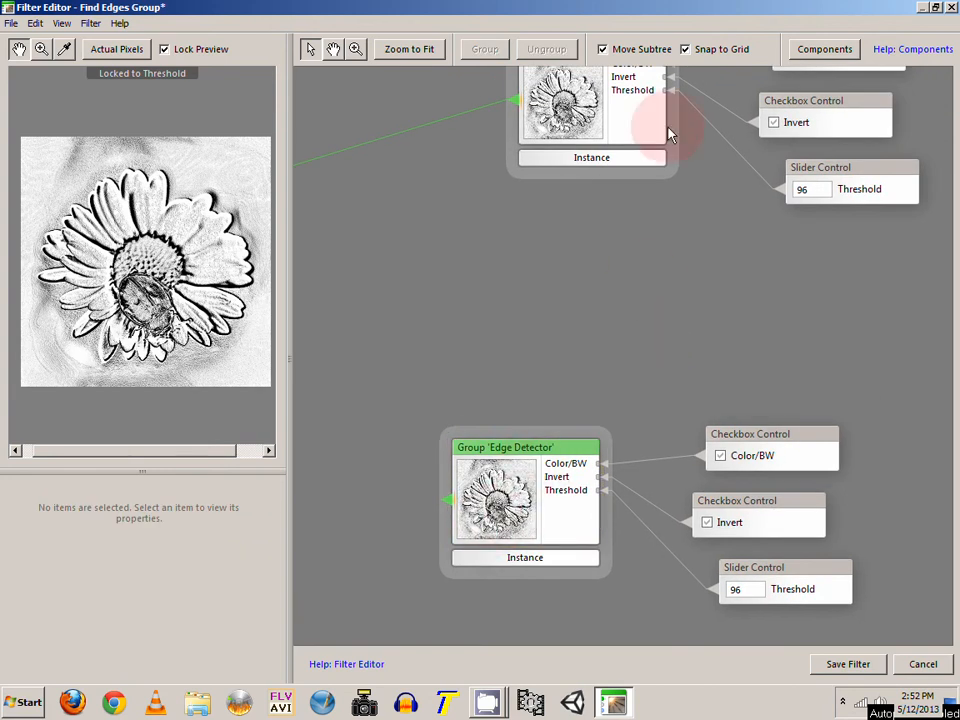
double_click(620, 108)
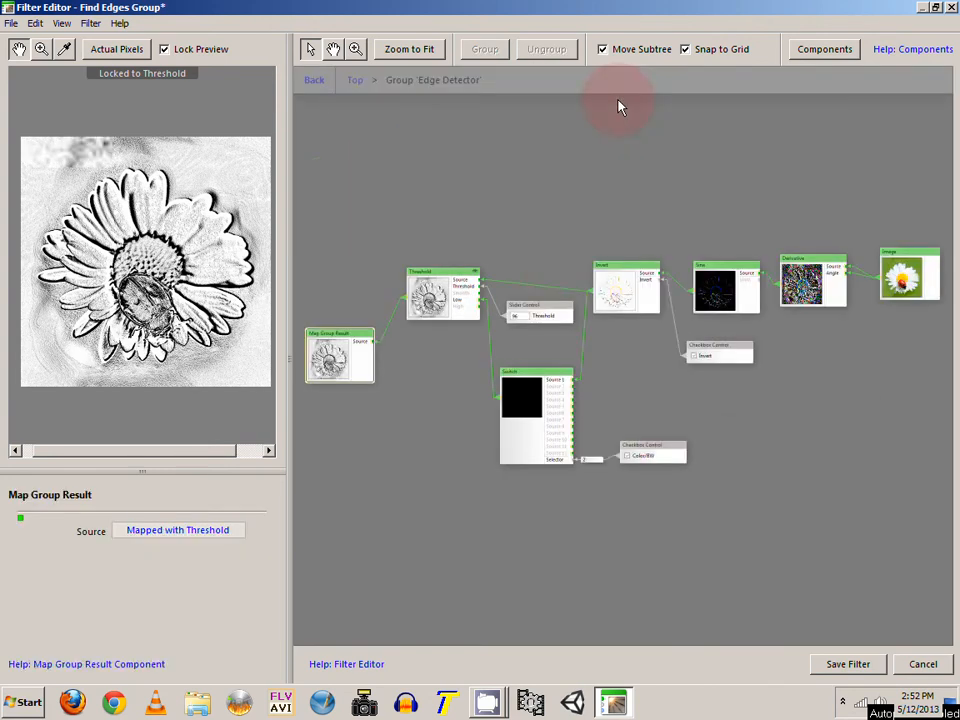
drag(597, 368, 658, 325)
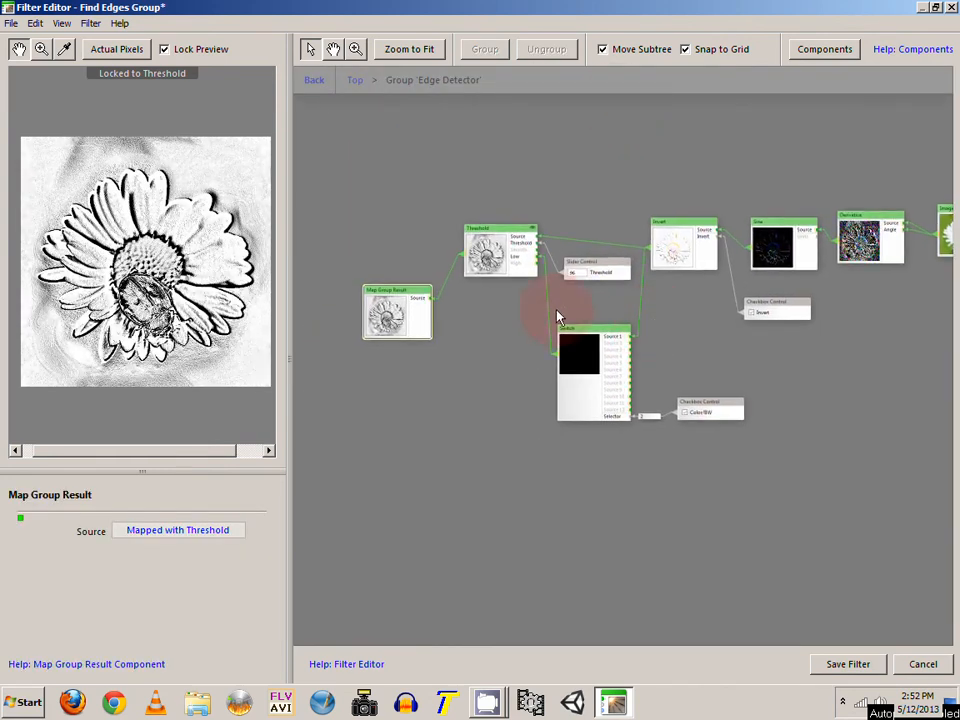
drag(855, 250, 798, 282)
drag(662, 271, 677, 253)
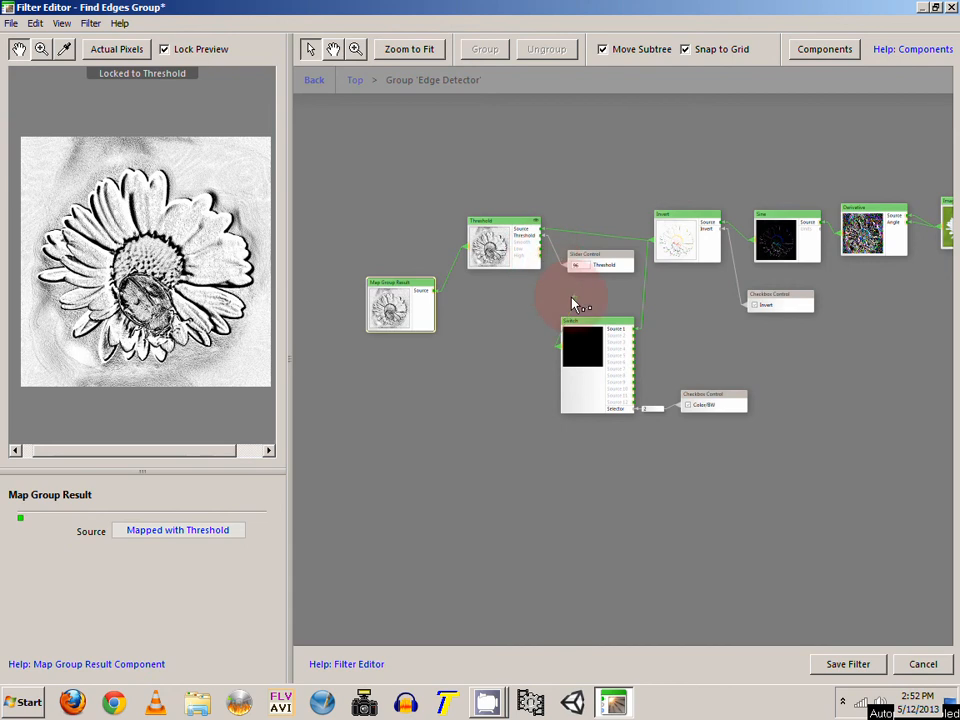
drag(551, 318, 706, 412)
right_click(710, 404)
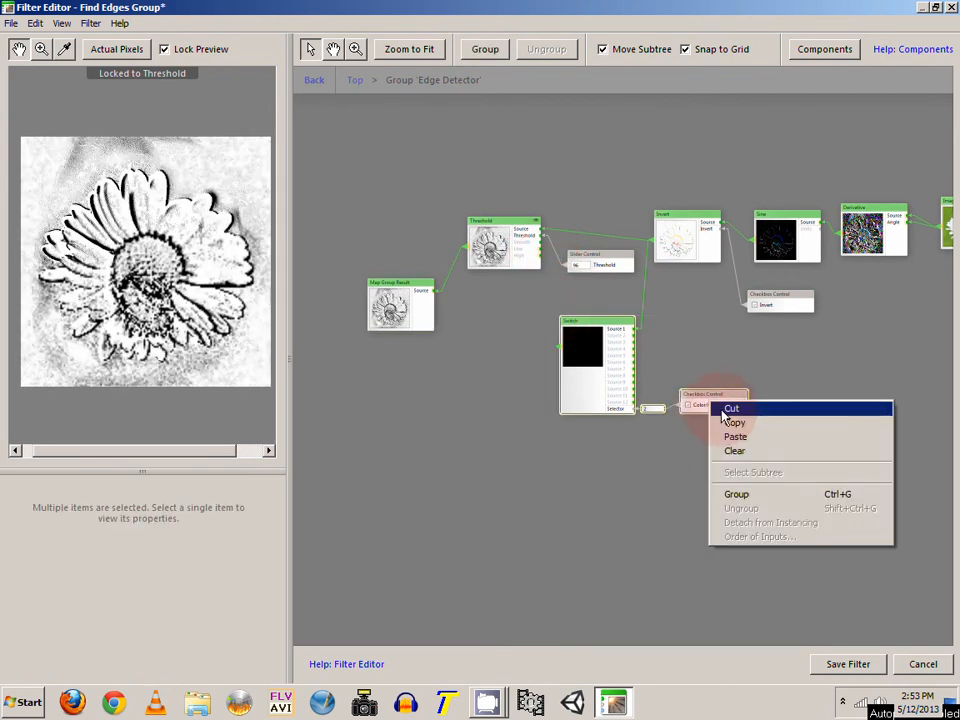
click(726, 409)
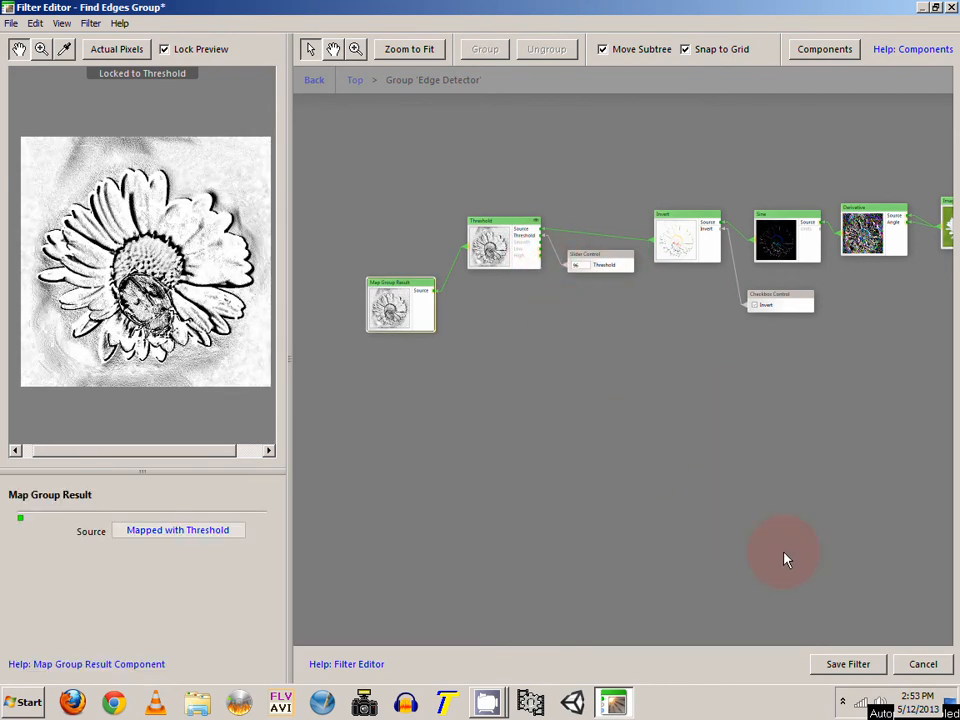
Move the lower Edge Detector instance closer beneath the upper one, and recheck the components inside the upper instance
click(349, 89)
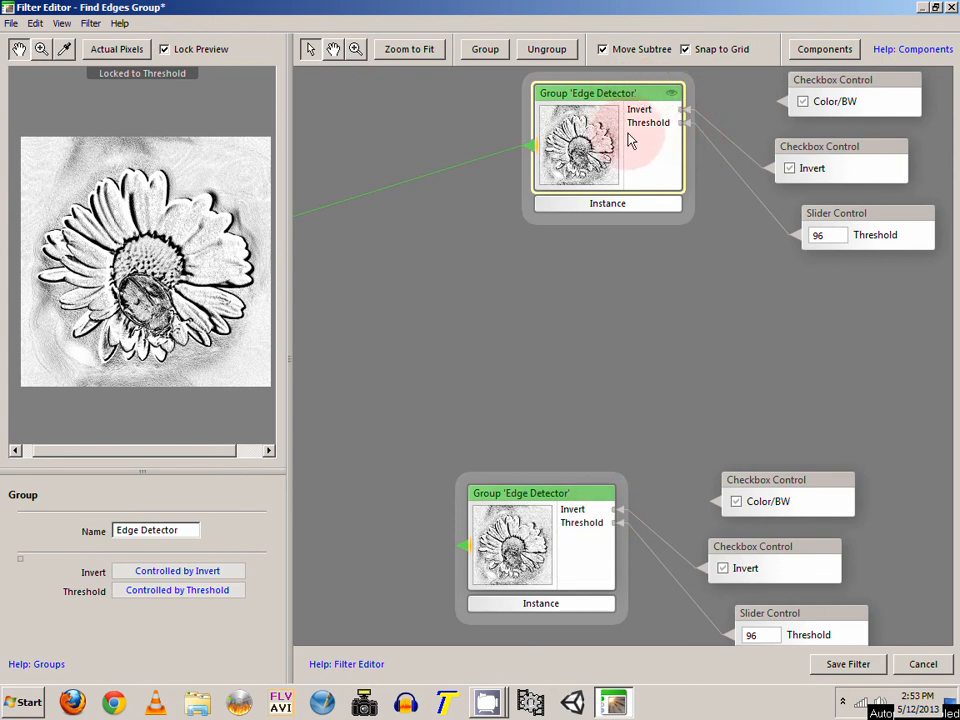
drag(577, 529, 639, 338)
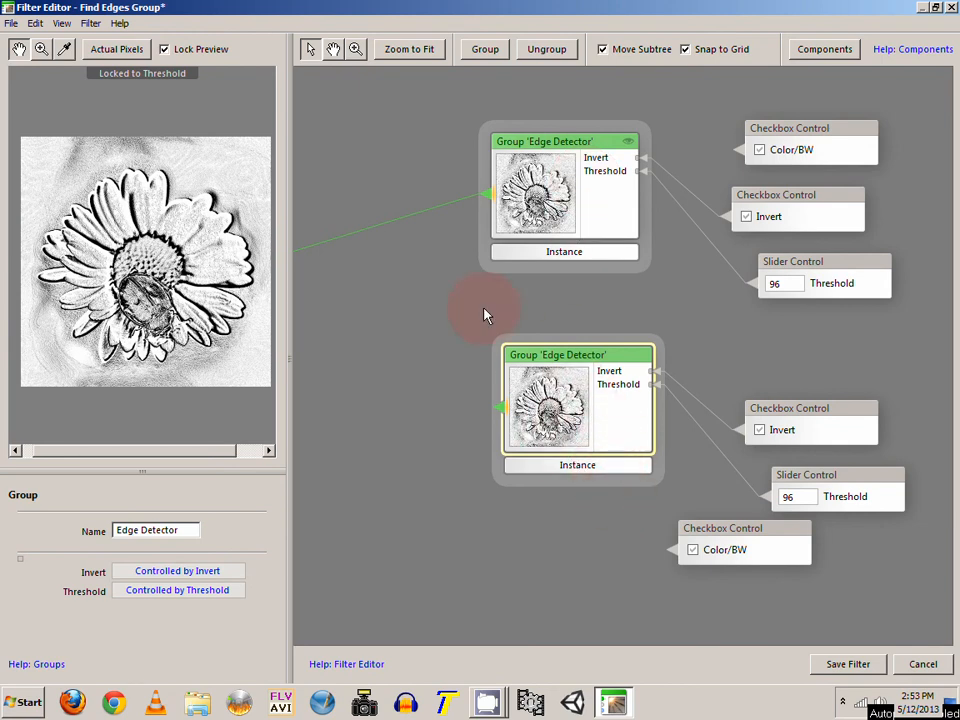
drag(709, 306, 700, 283)
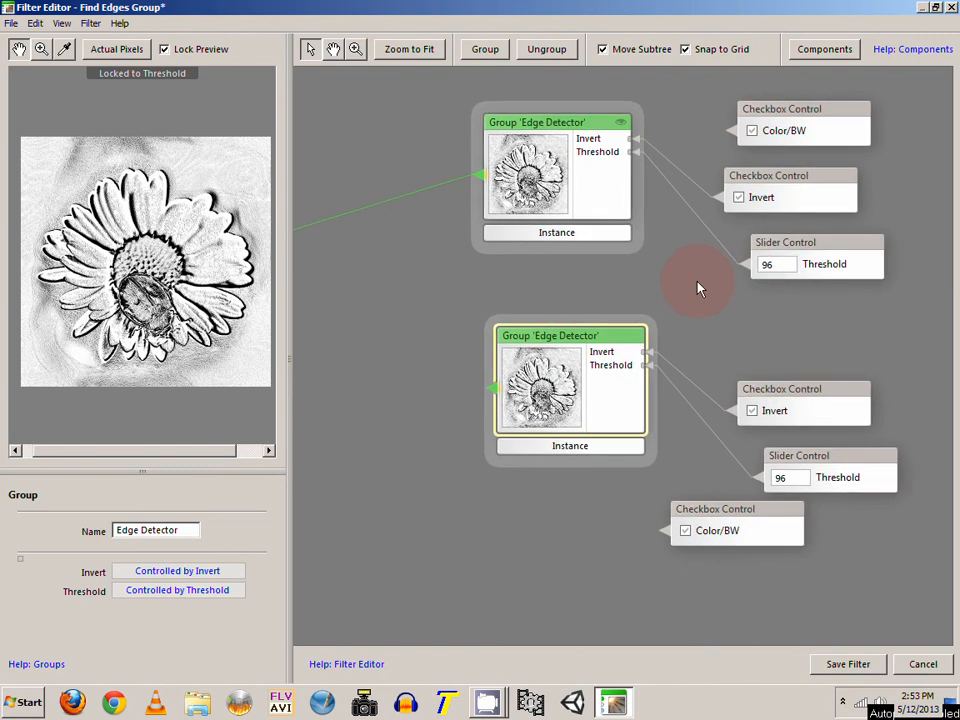
double_click(594, 185)
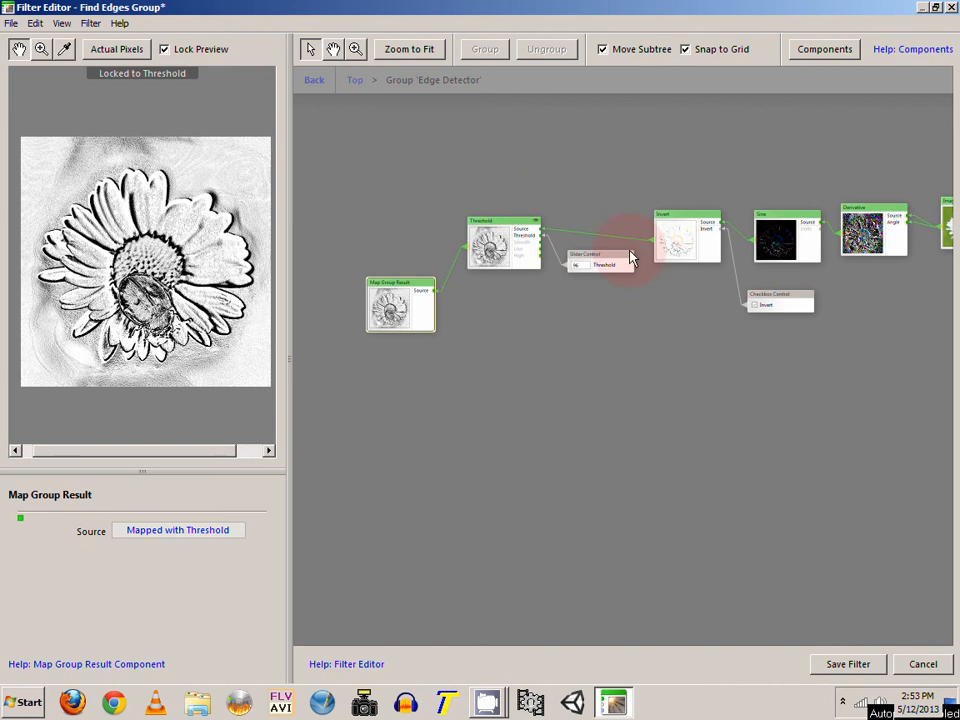
click(320, 80)
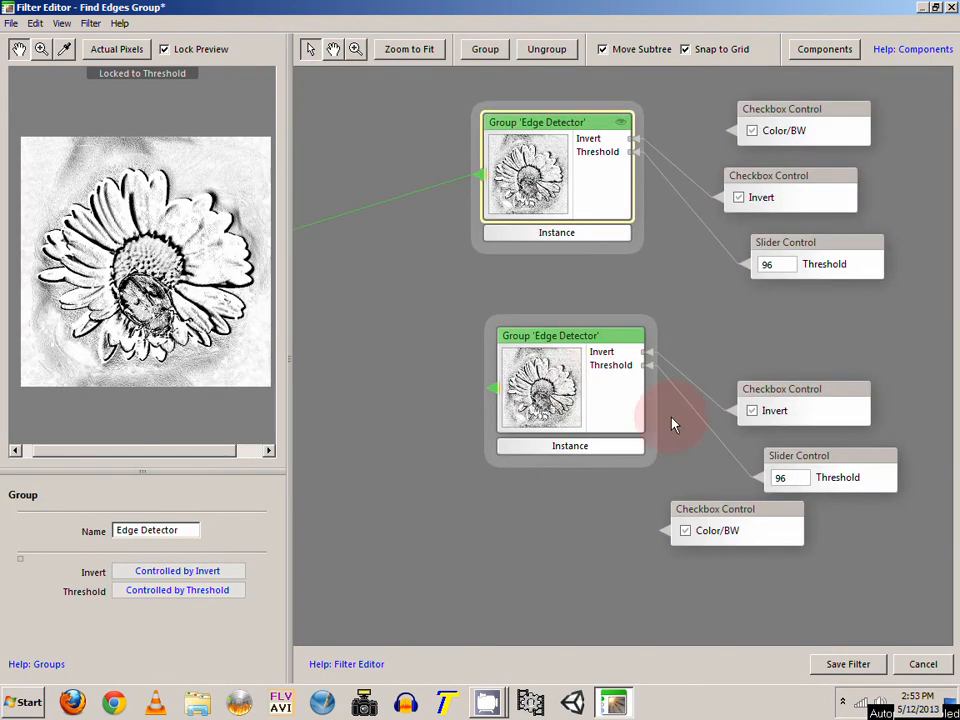
Remove the unconnected Color/BW checkbox controls beside both Edge Detector instances
right_click(753, 543)
click(753, 543)
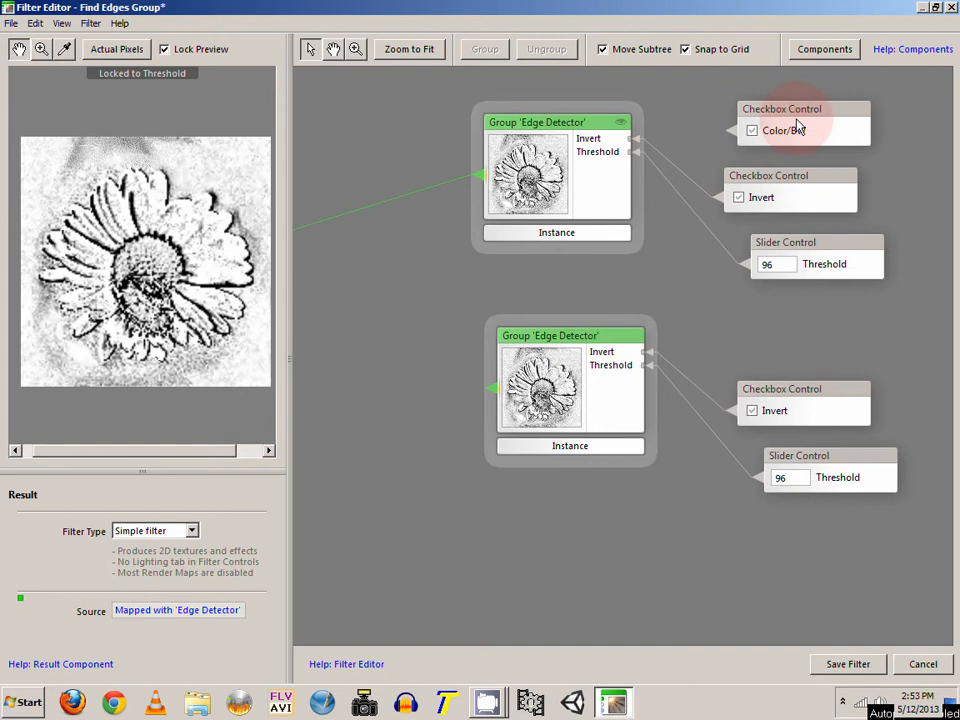
right_click(793, 131)
click(800, 128)
Line up the Invert checkbox and Threshold slider beside each of the two Edge Detector instances
drag(786, 178, 773, 125)
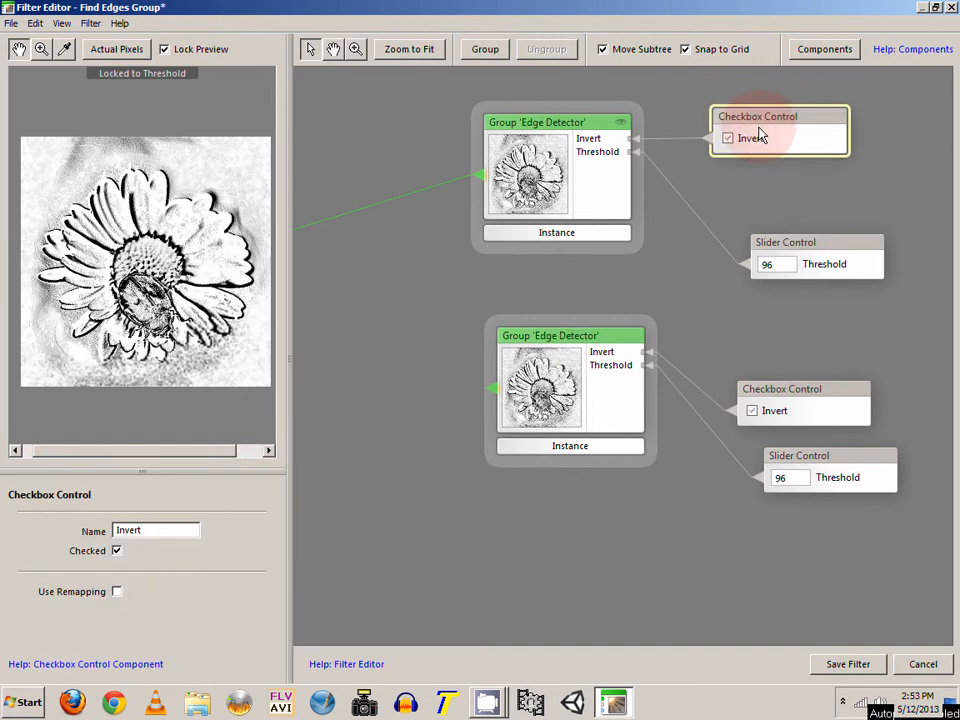
drag(806, 270, 766, 217)
drag(773, 424, 759, 357)
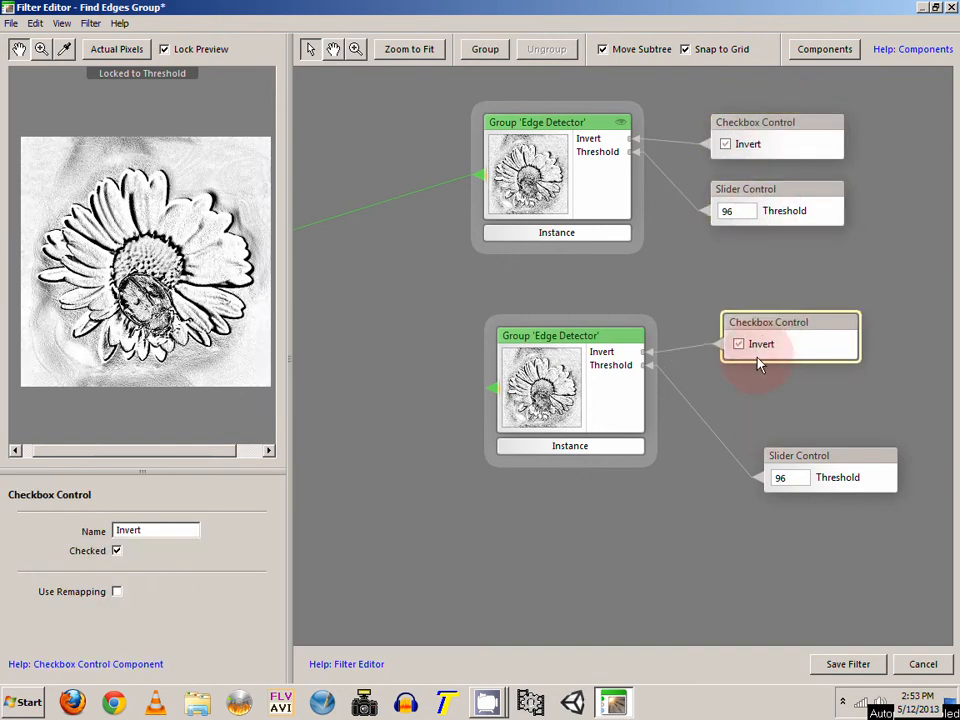
drag(793, 456, 779, 390)
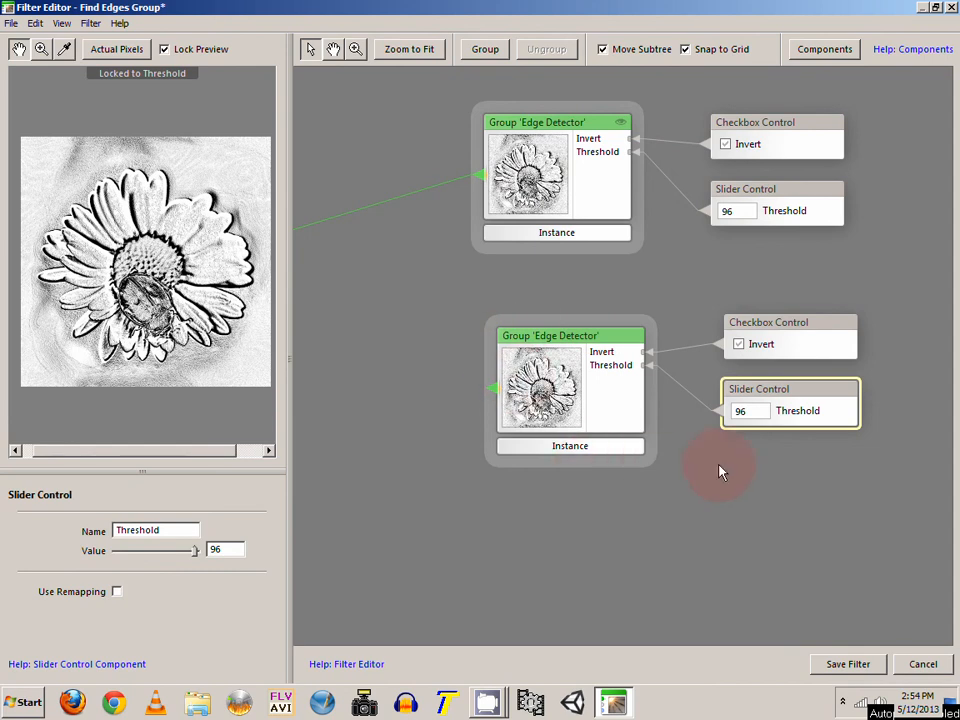
Cut the Threshold component and its Slider Control from inside the upper Edge Detector instance
click(566, 148)
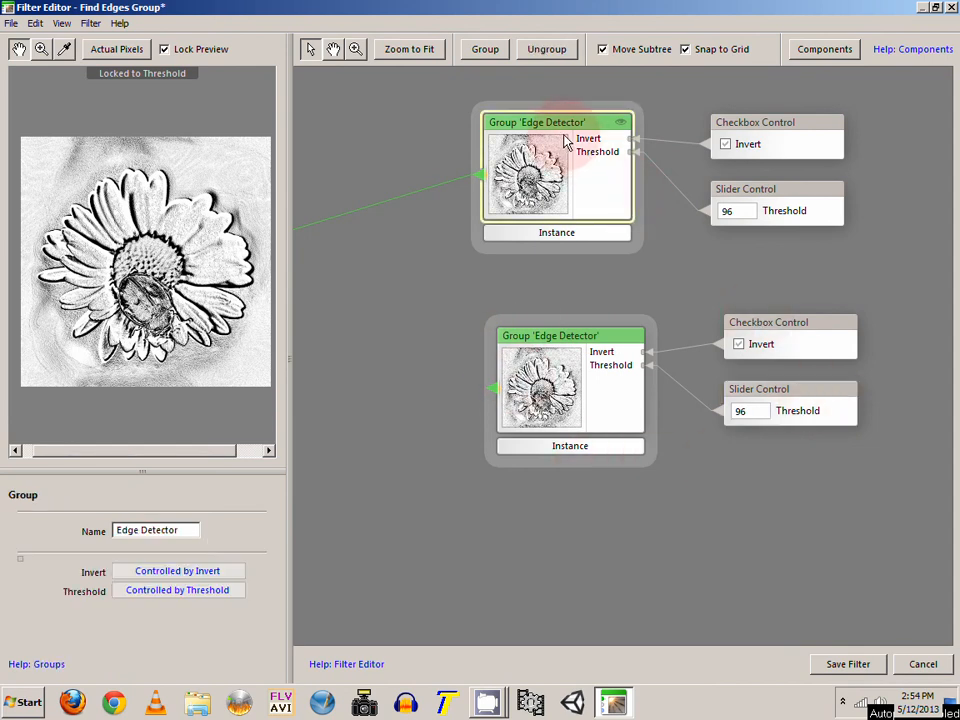
double_click(566, 143)
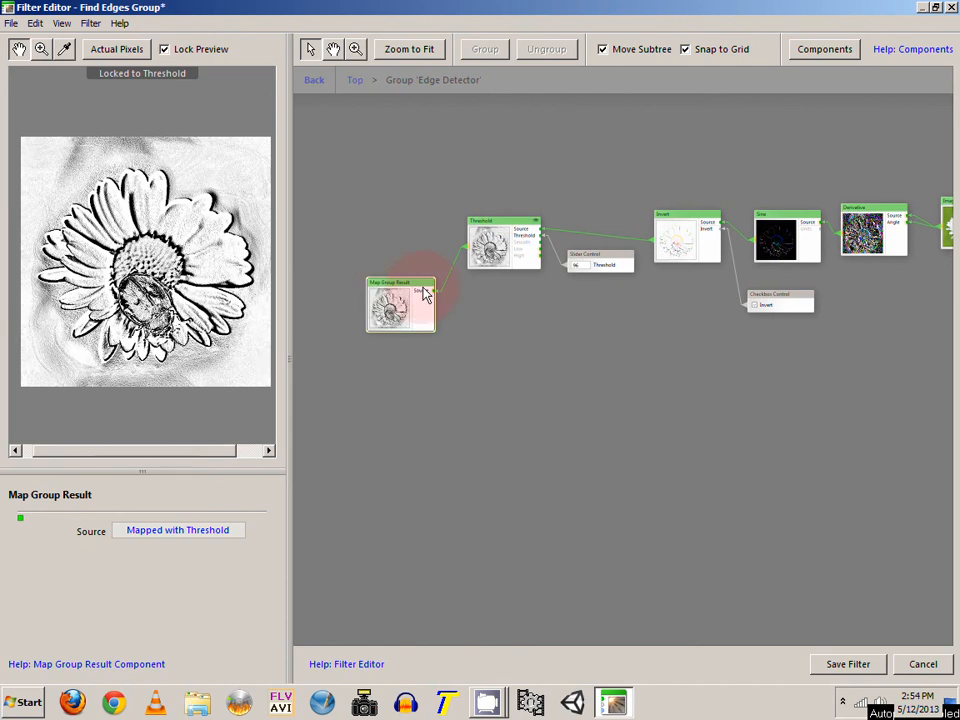
right_click(492, 240)
click(515, 243)
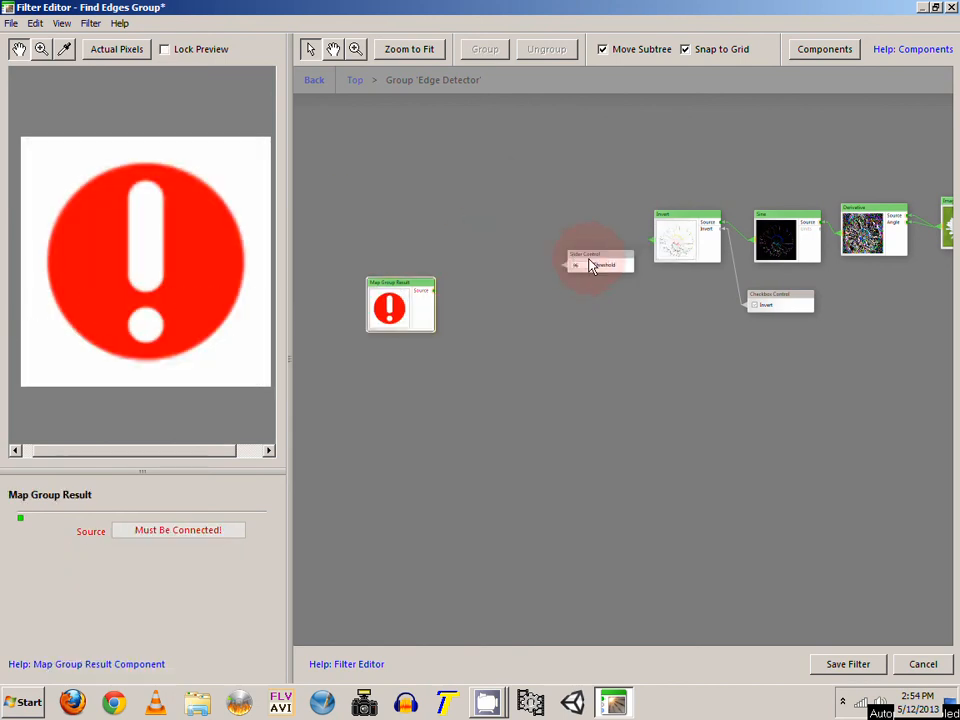
right_click(592, 265)
click(611, 268)
Return to the filter's top level and close the editor without saving the changes
click(360, 88)
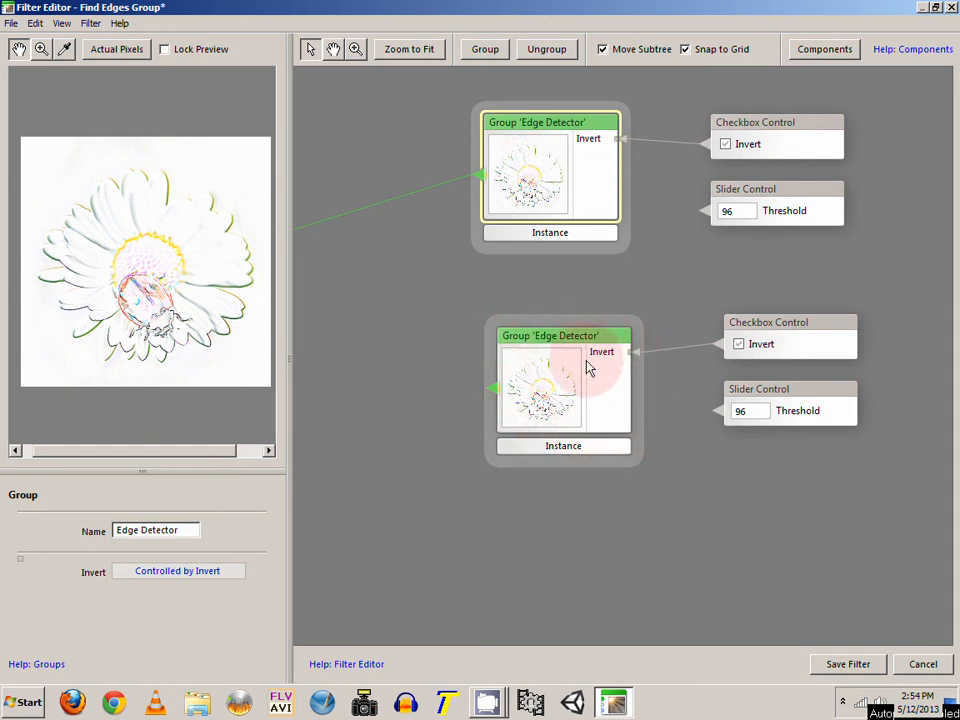
click(902, 671)
click(500, 400)
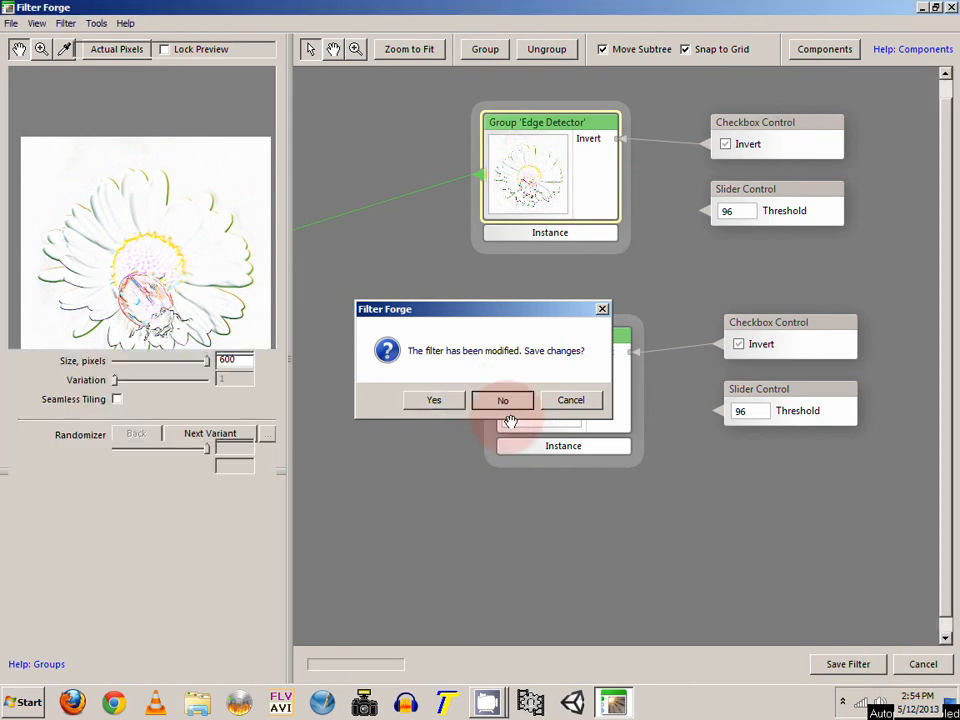